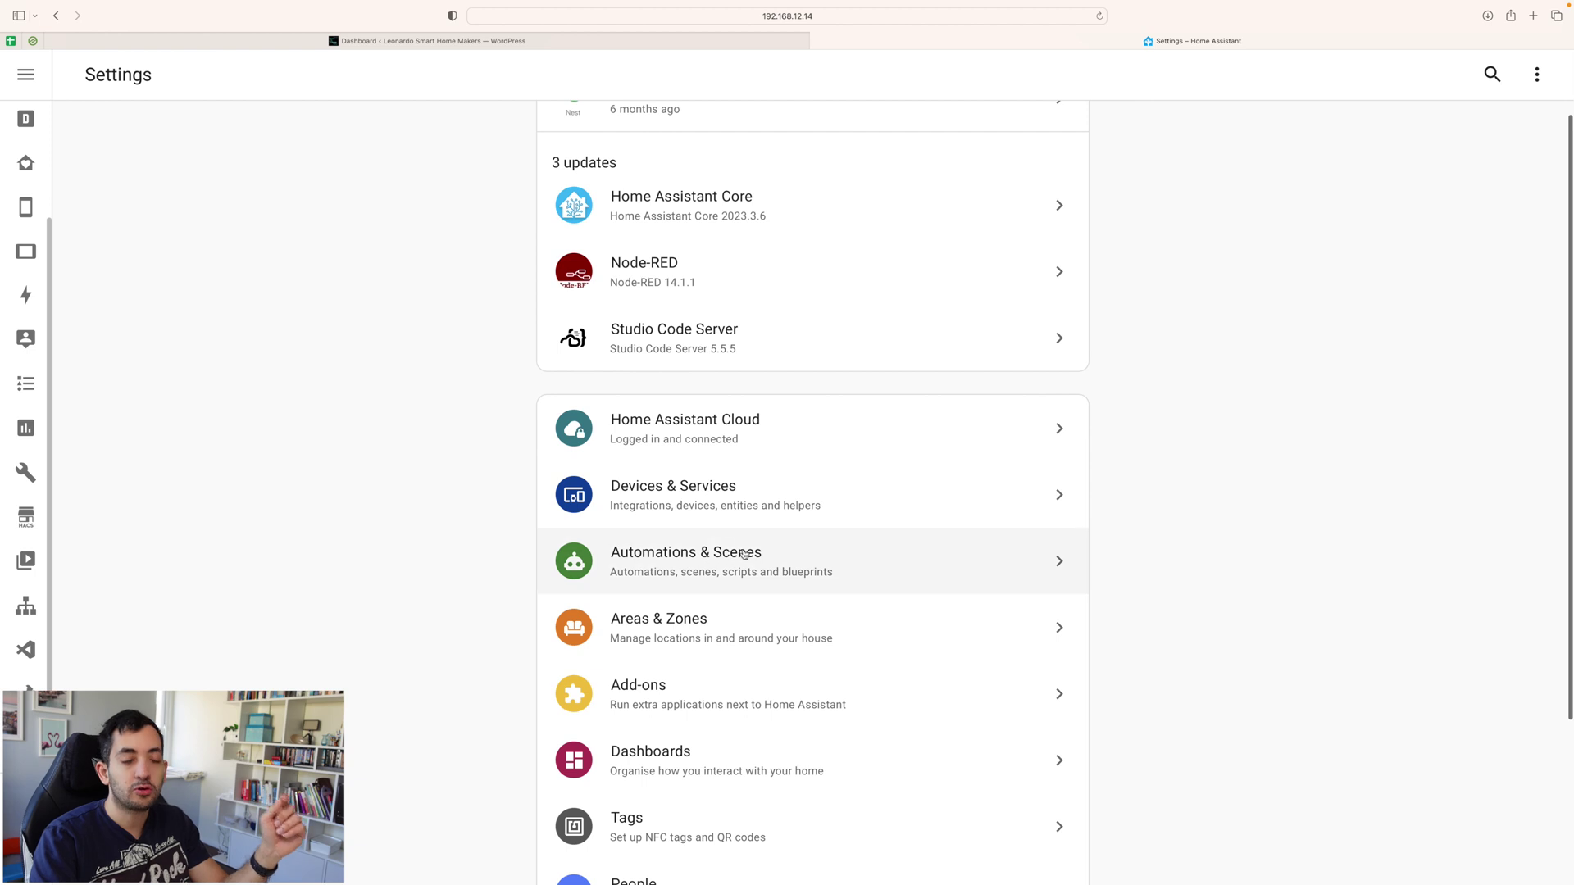
- Go to Automations & Scenes, dismiss the new-automation dialog, and open Doorbell Chrome Cast
left_click(747, 555)
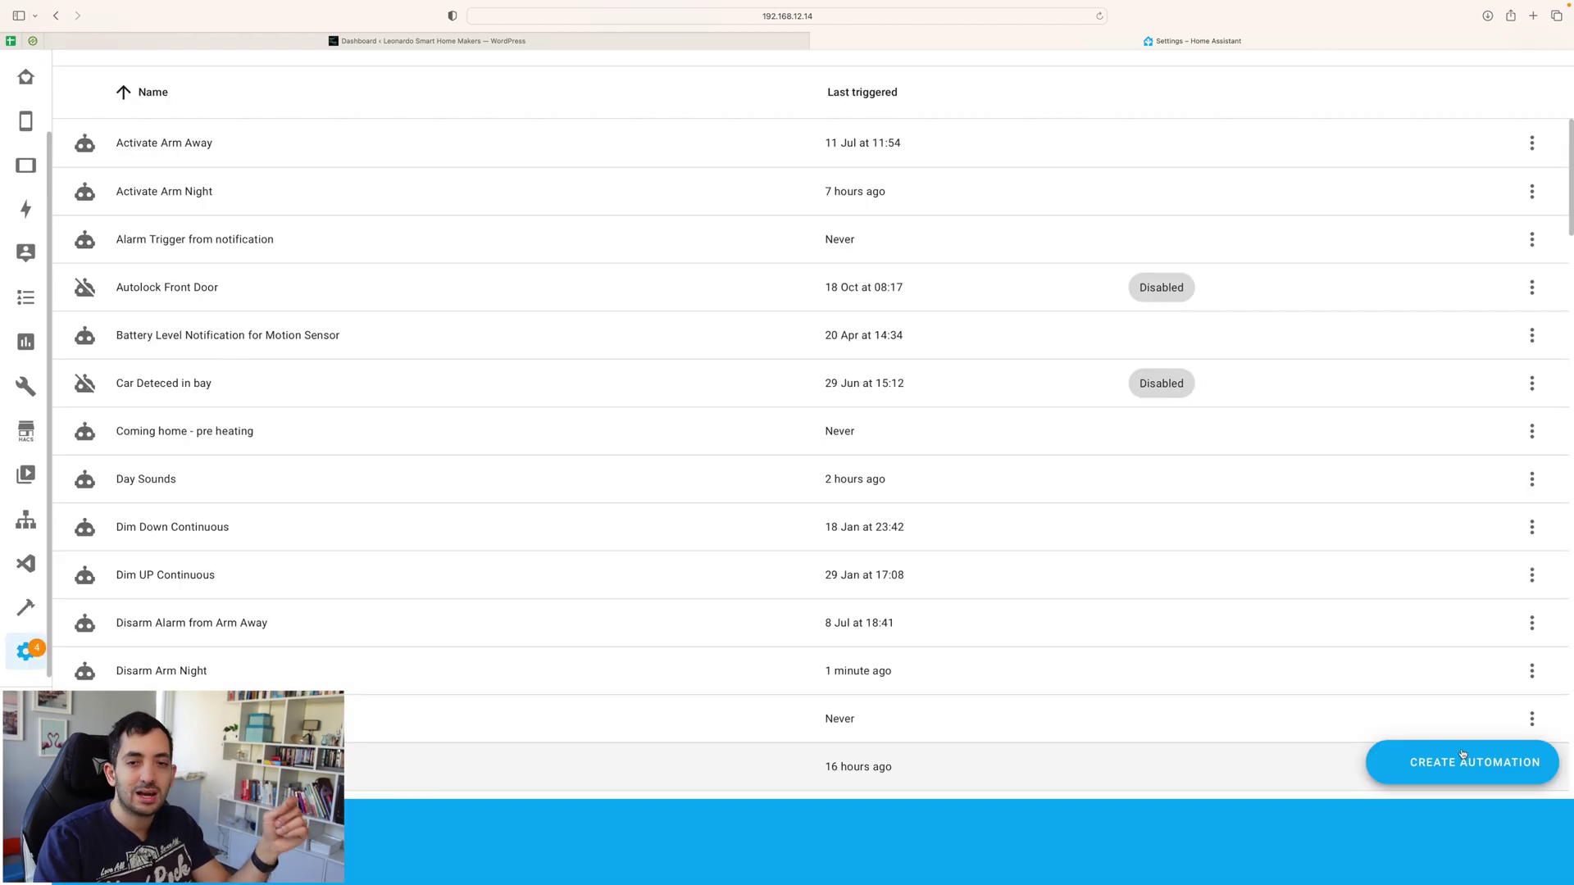
left_click(1456, 759)
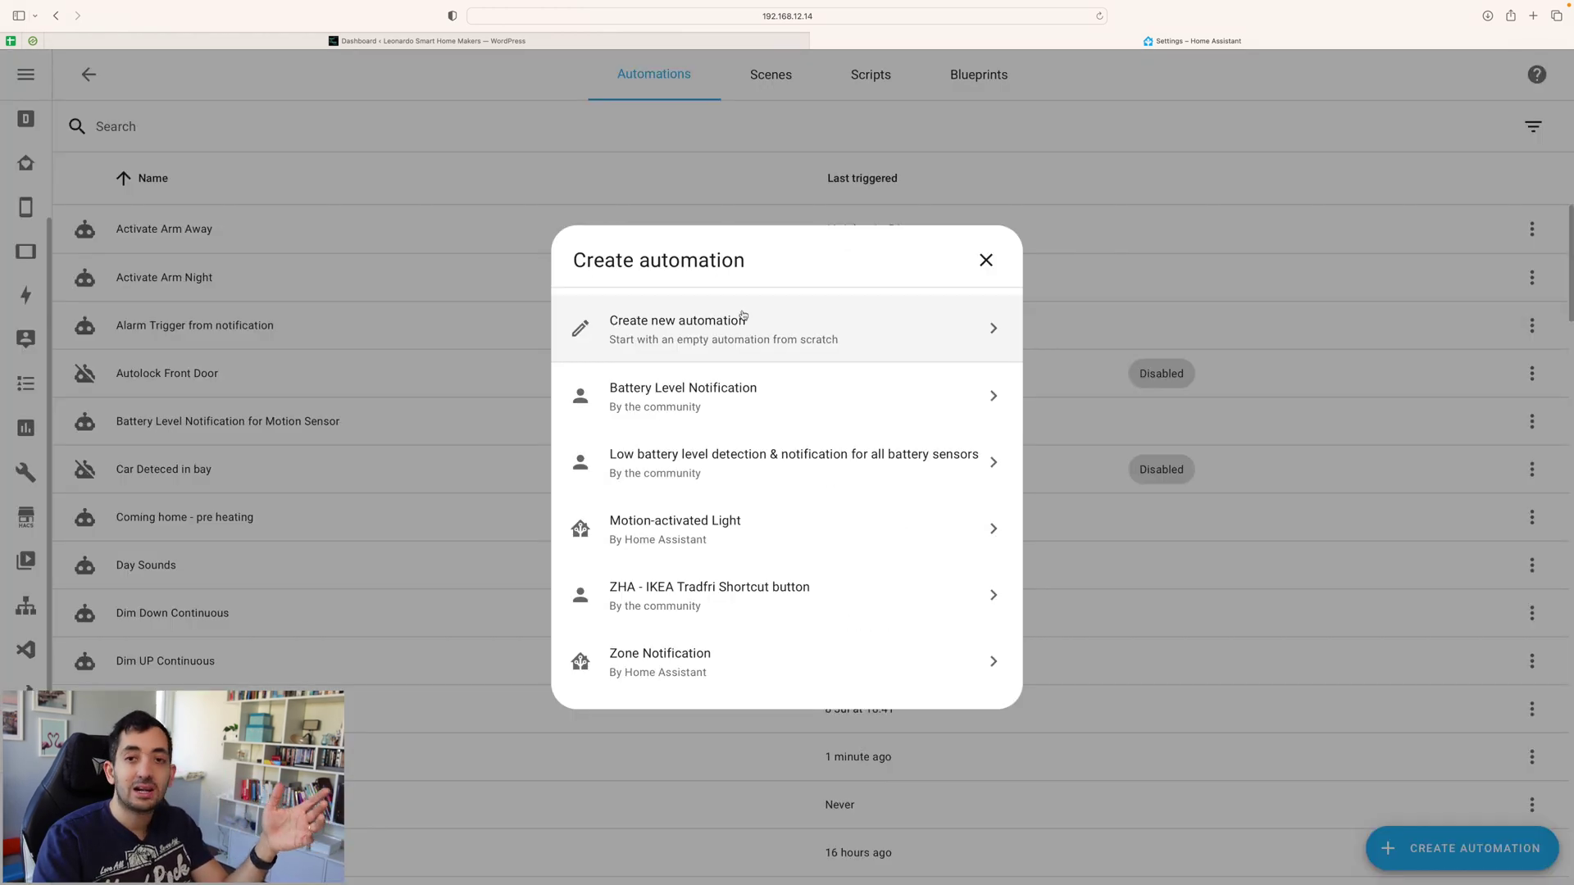
left_click(985, 260)
left_click(306, 132)
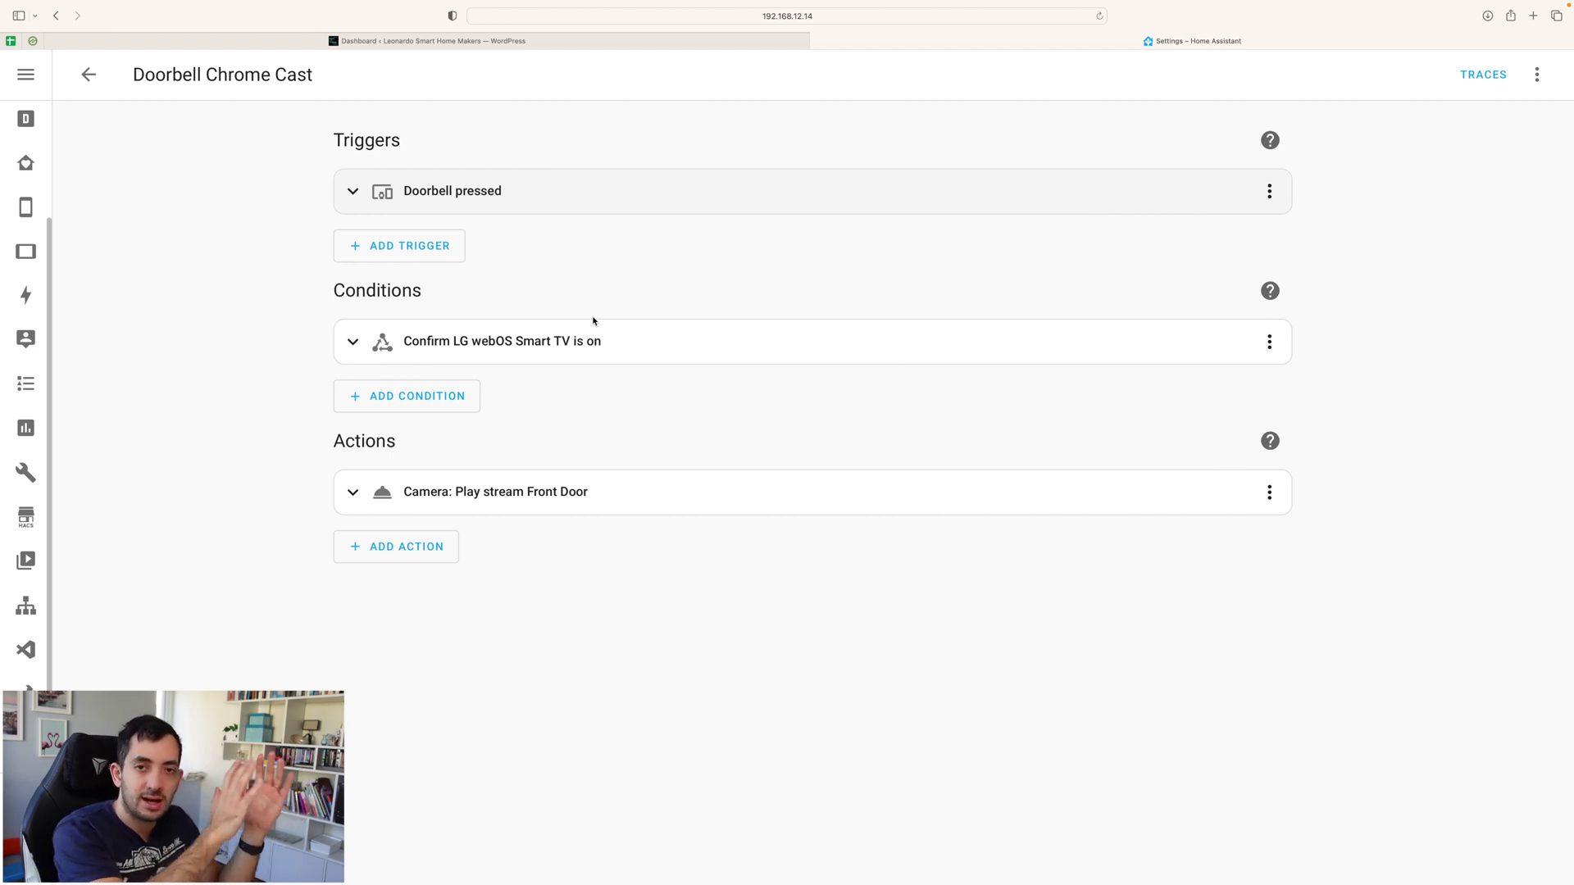
left_click(353, 193)
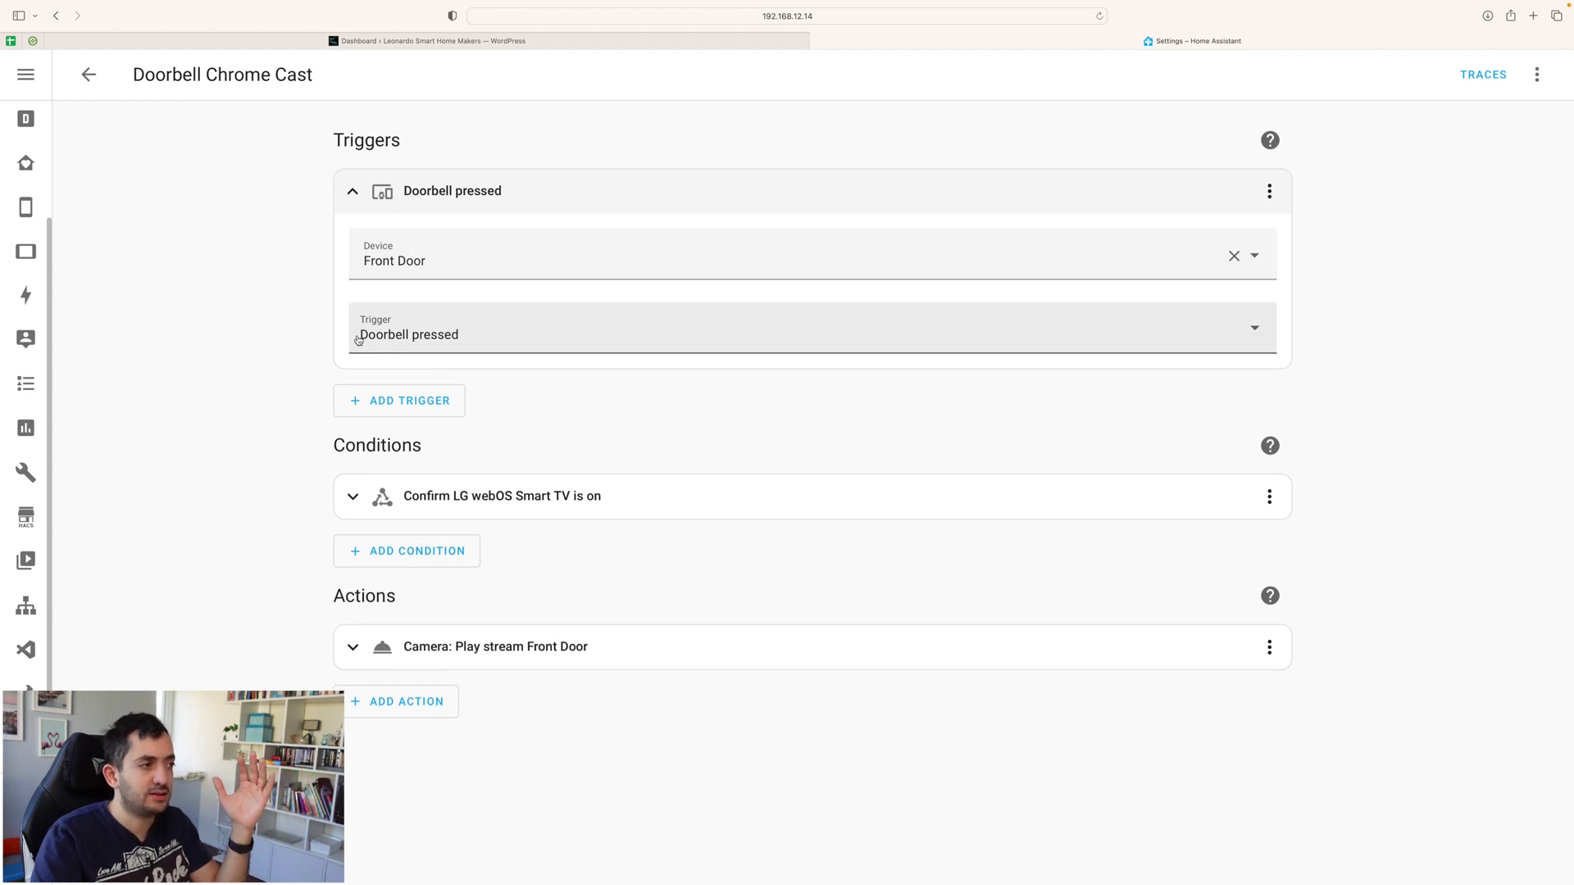
- Check the Doorbell pressed trigger options, then review and collapse the Front Door camera stream action
left_click(529, 344)
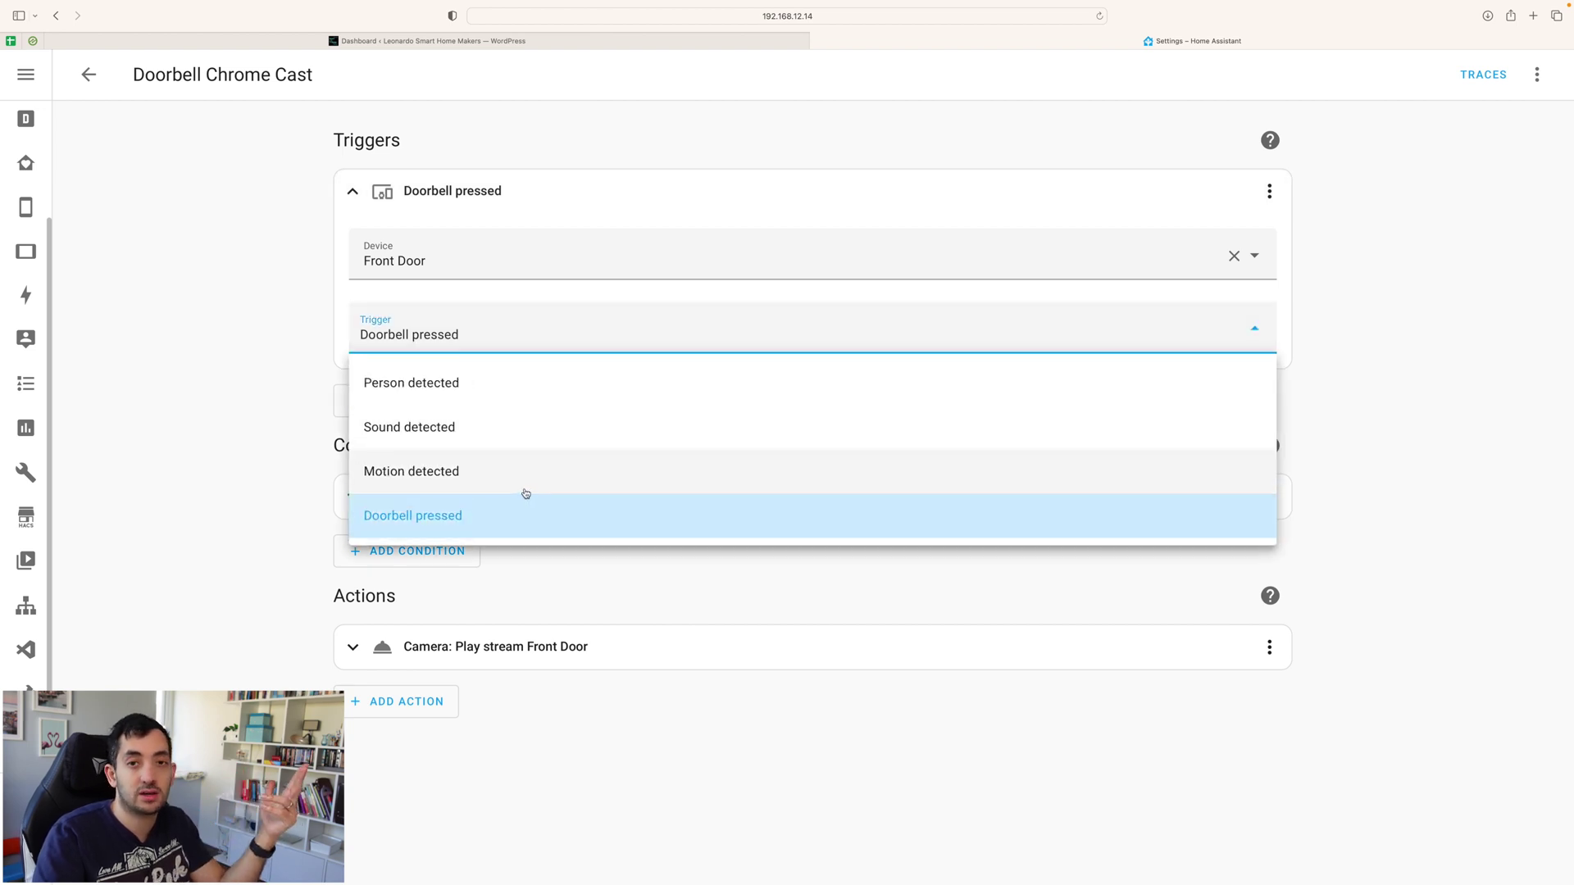
left_click(239, 344)
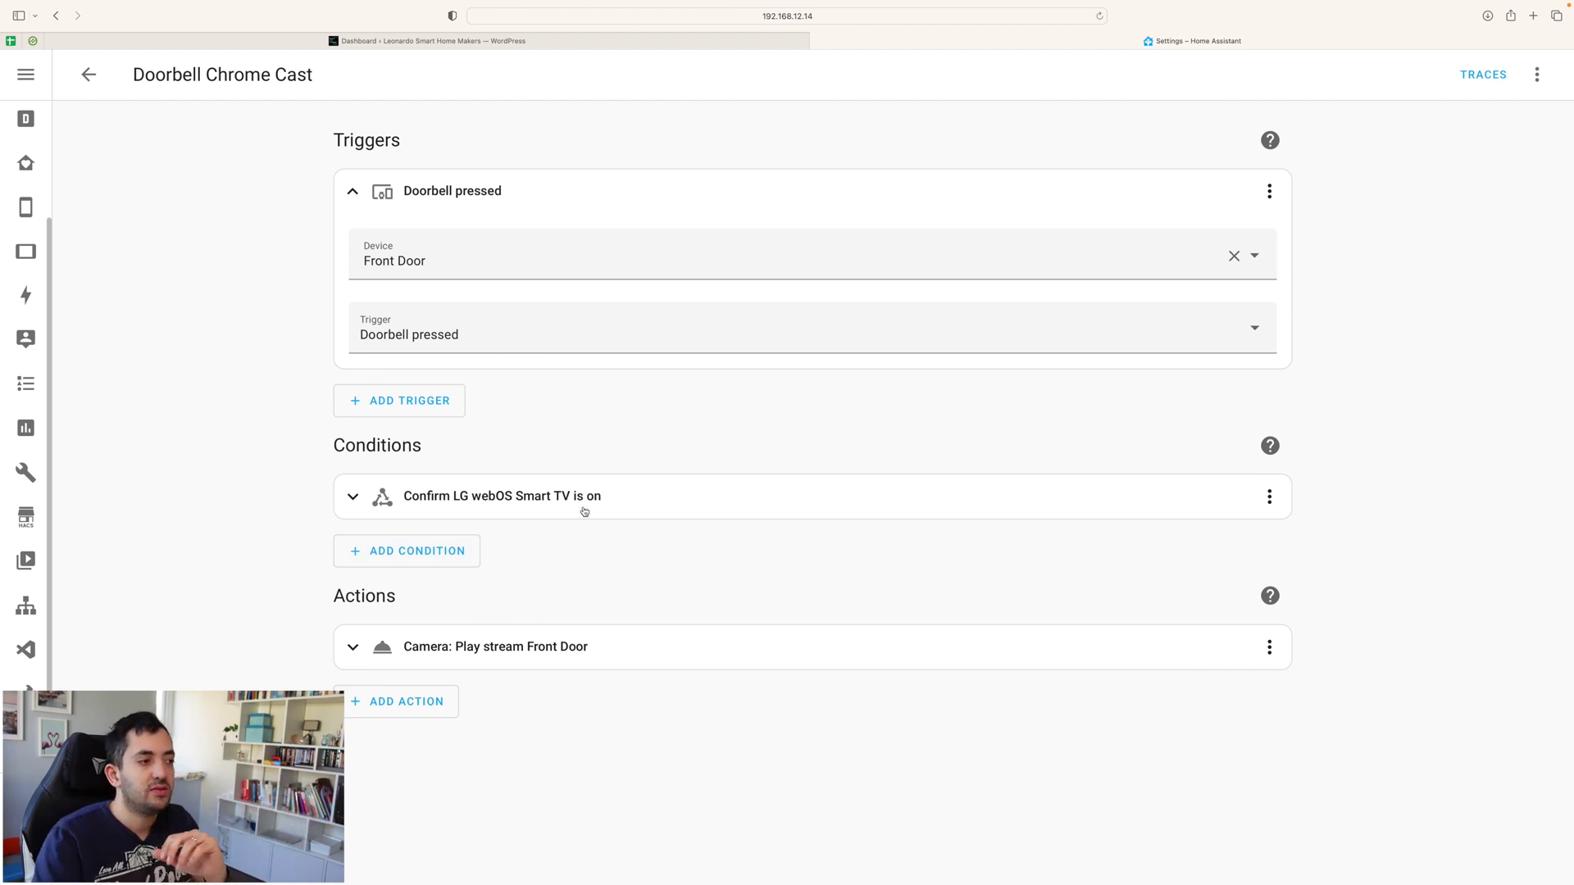
left_click(356, 656)
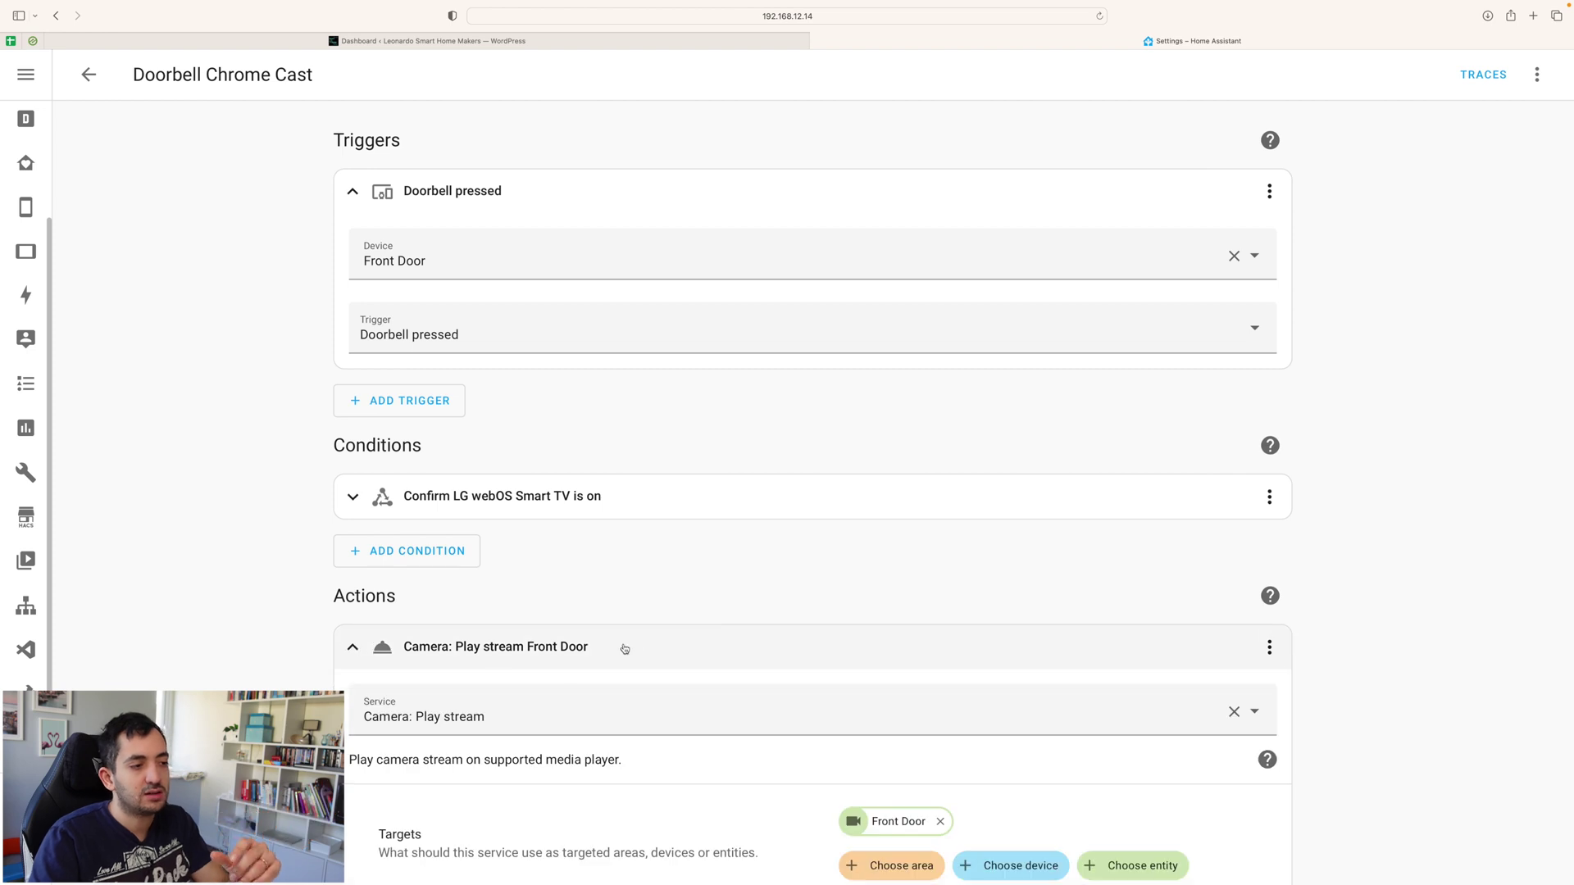
scroll(624, 649, "down", 5)
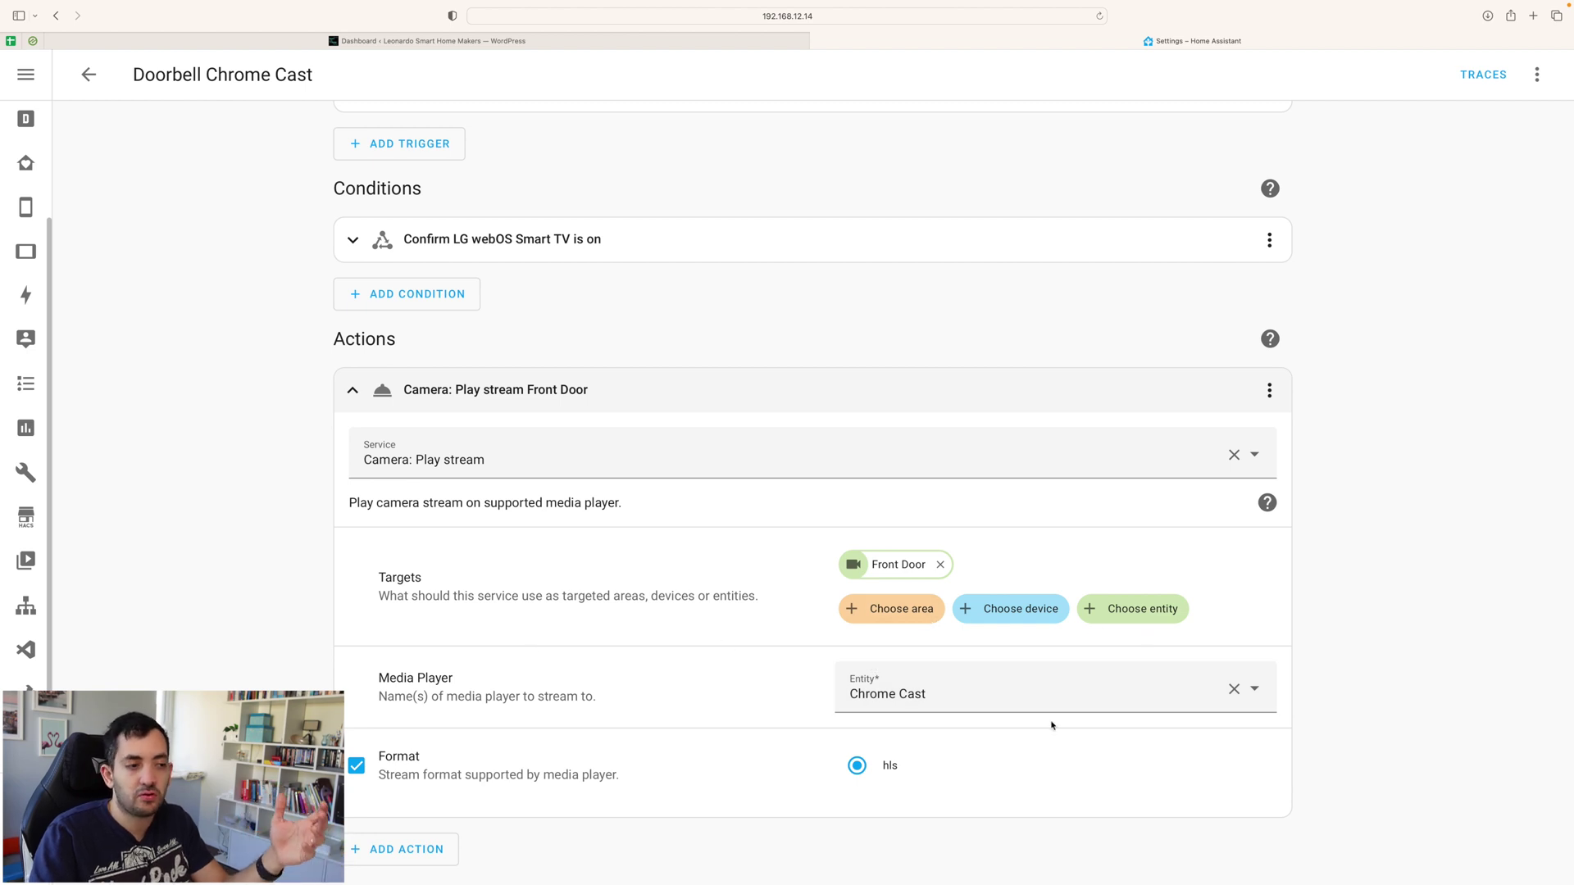
left_click(352, 390)
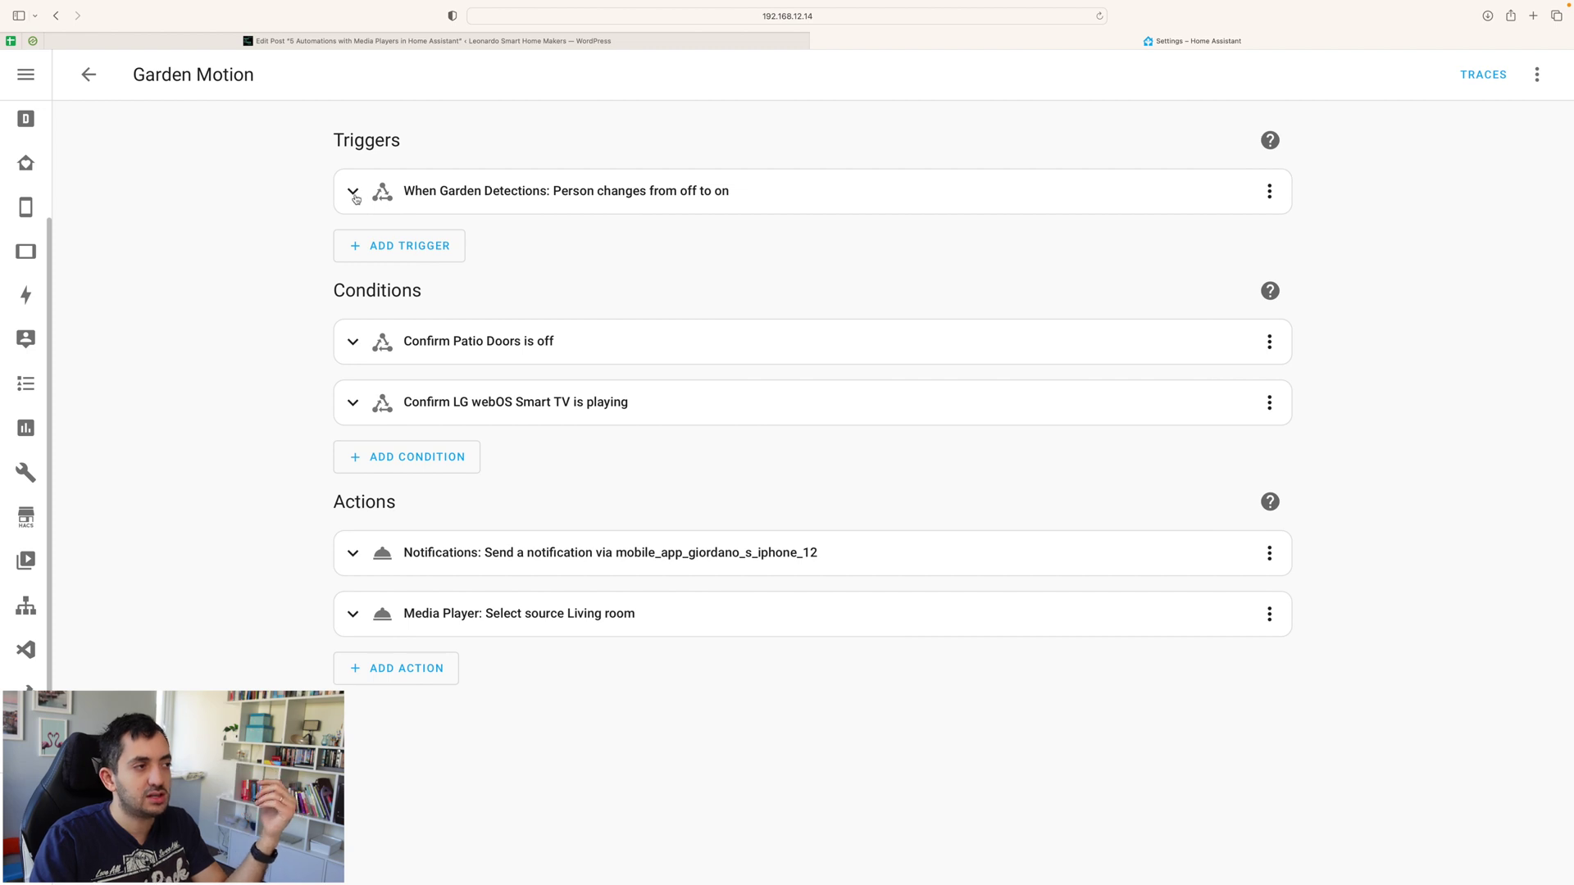
left_click(406, 256)
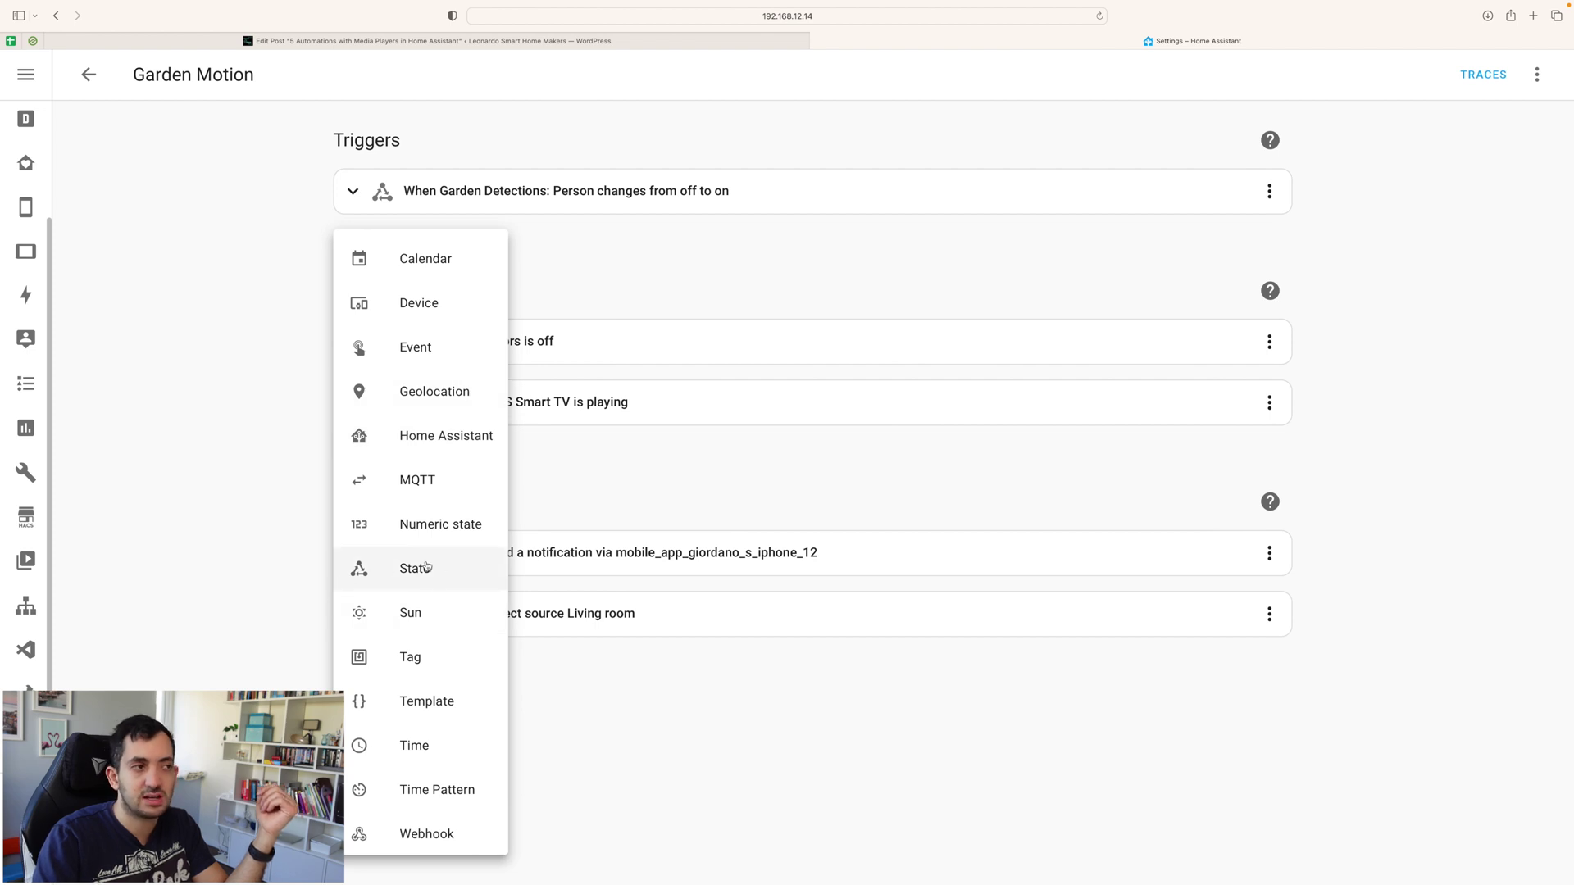
left_click(256, 338)
left_click(555, 203)
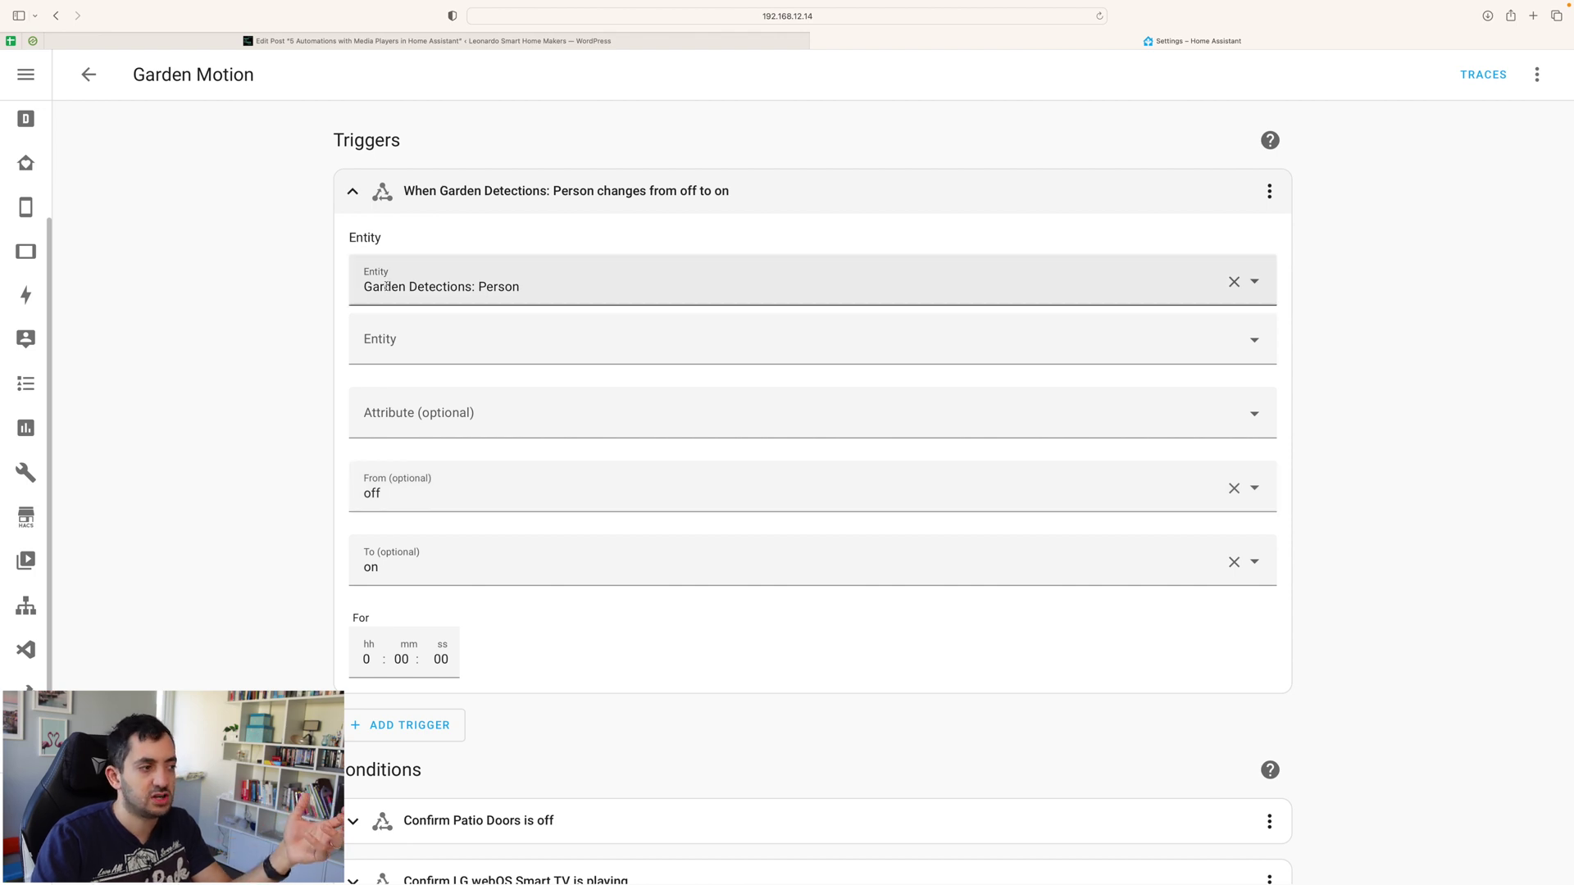
left_click(693, 193)
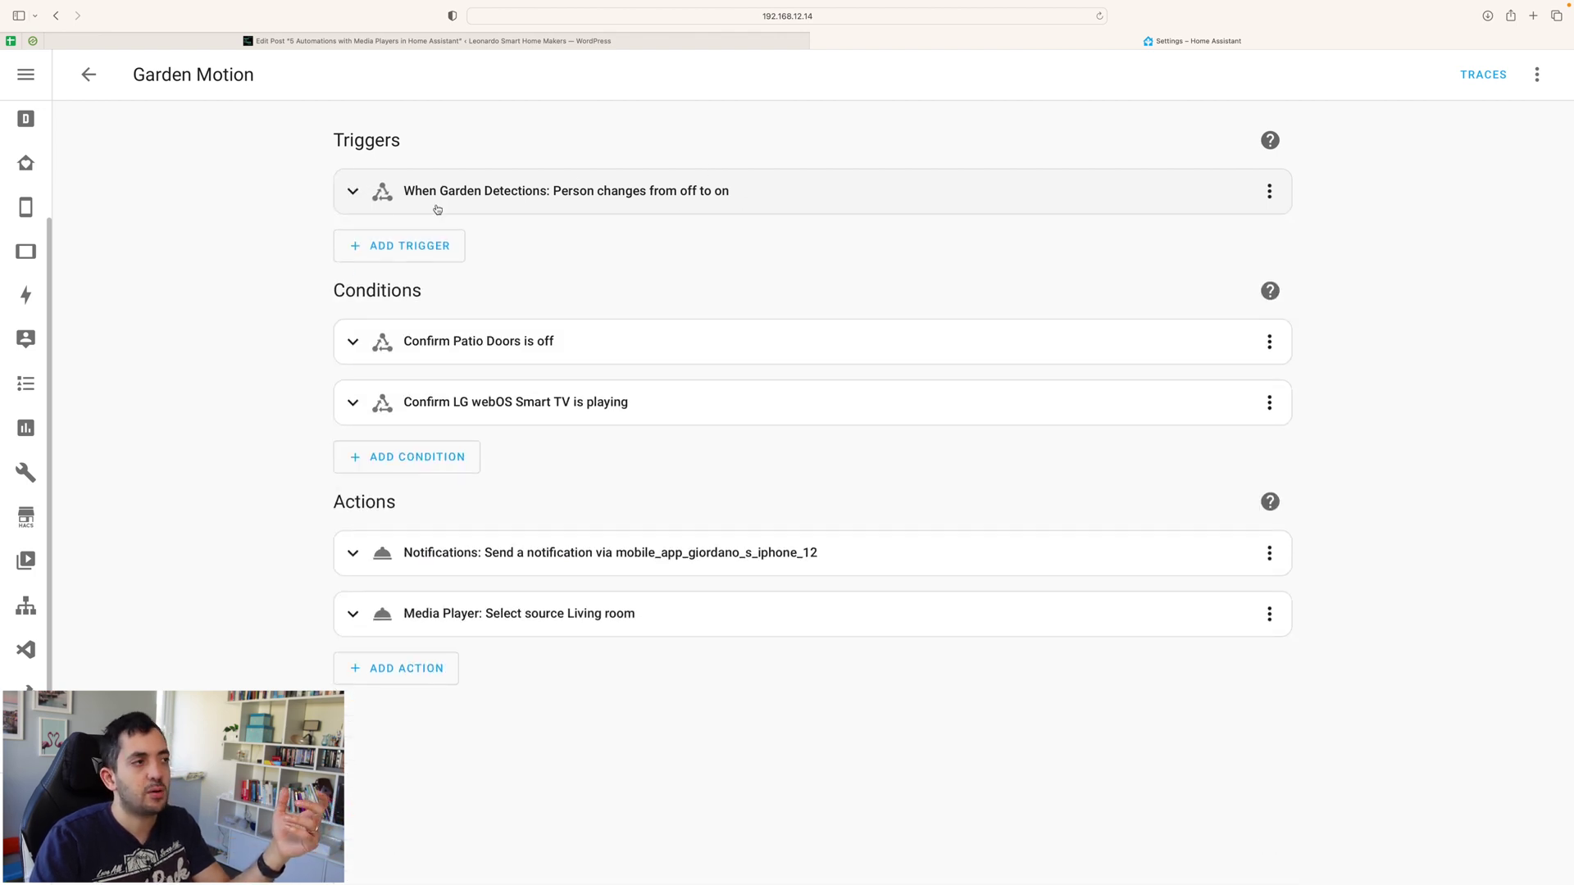
left_click(351, 202)
scroll(432, 539, "down", 1)
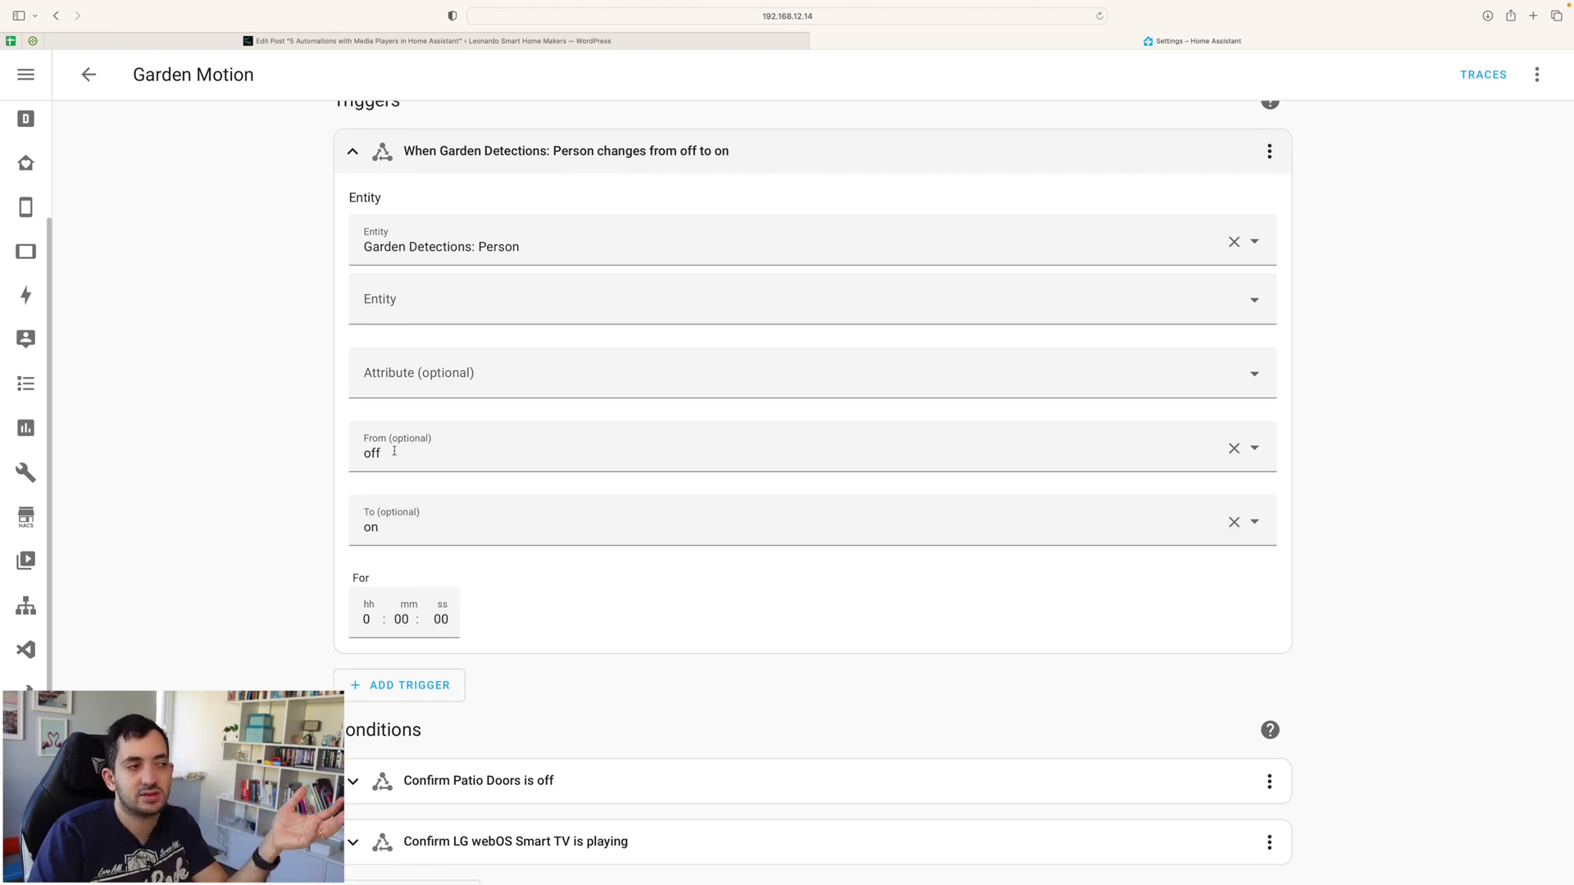
left_click(349, 152)
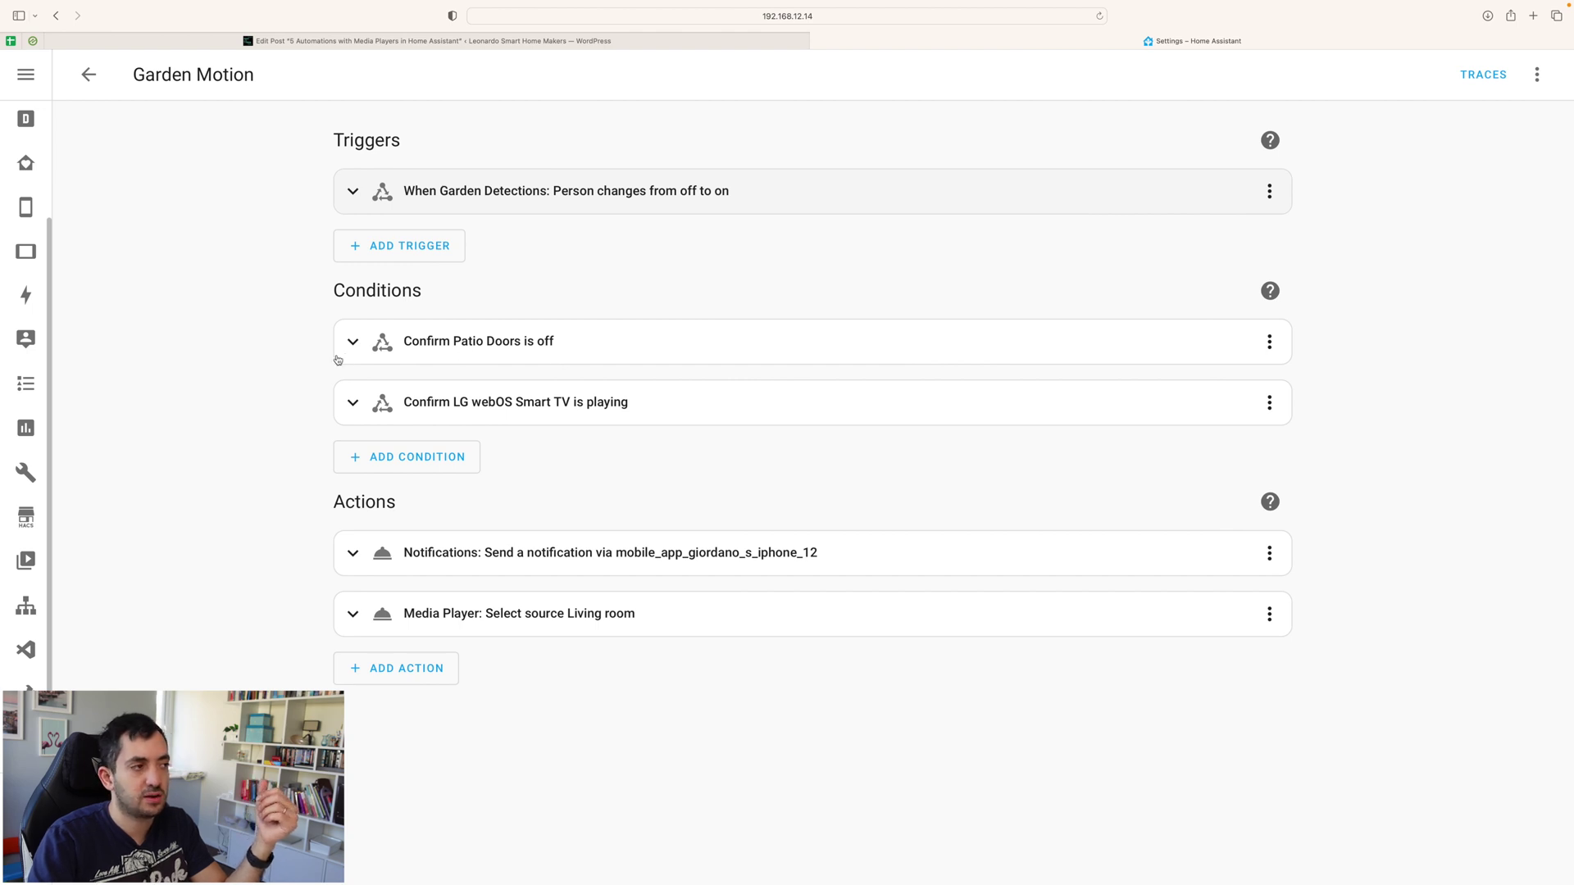
- Check the Patio Doors off condition, then expand the phone notification action to see its message
left_click(410, 353)
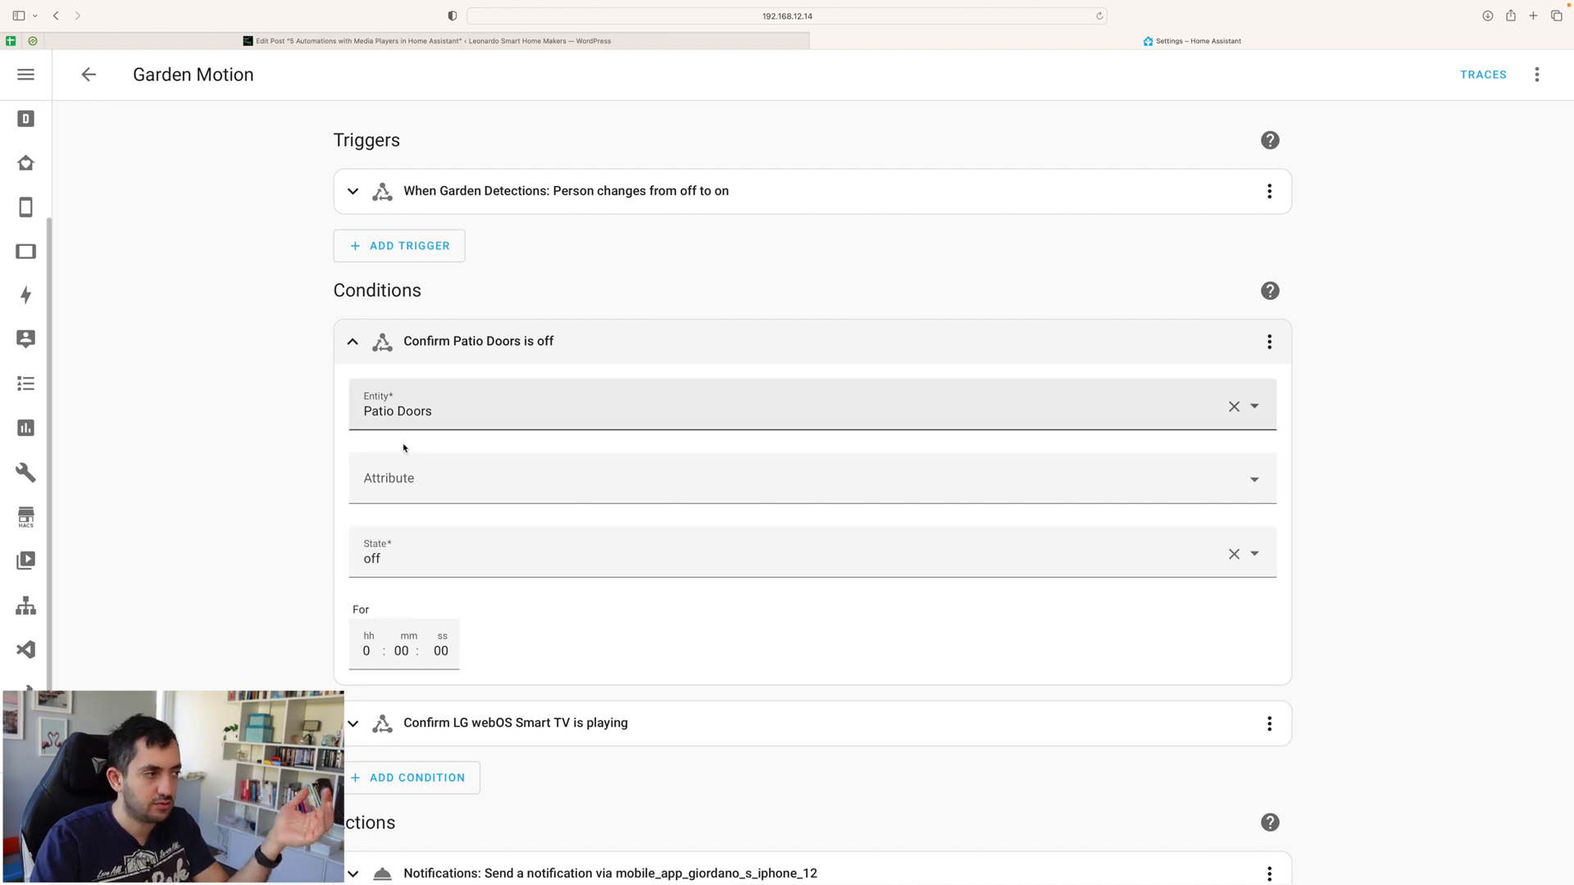
left_click(351, 342)
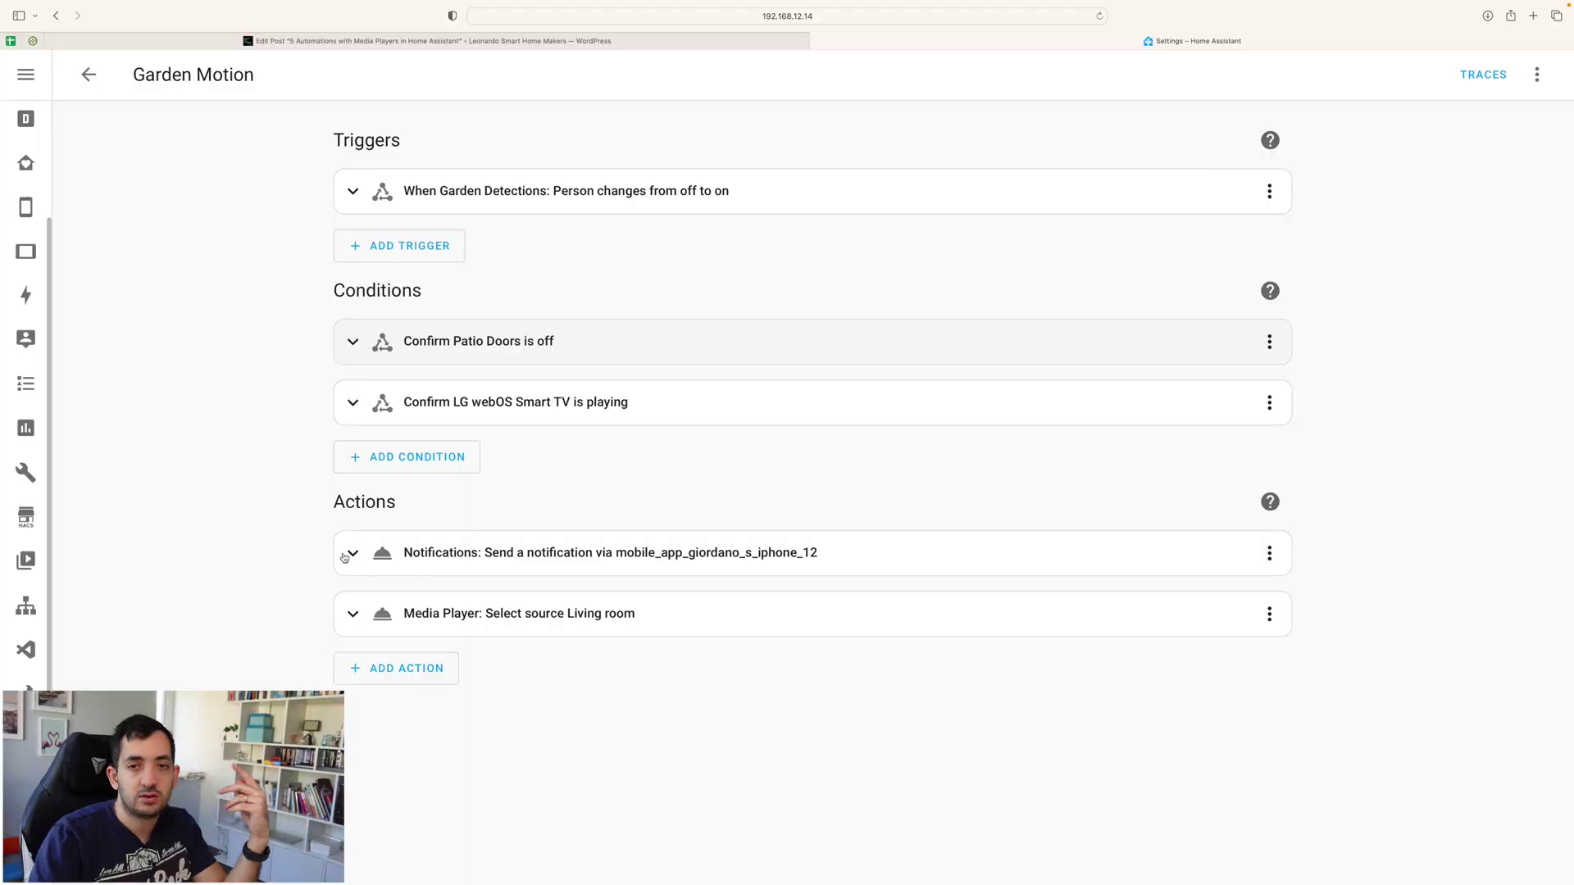
left_click(349, 555)
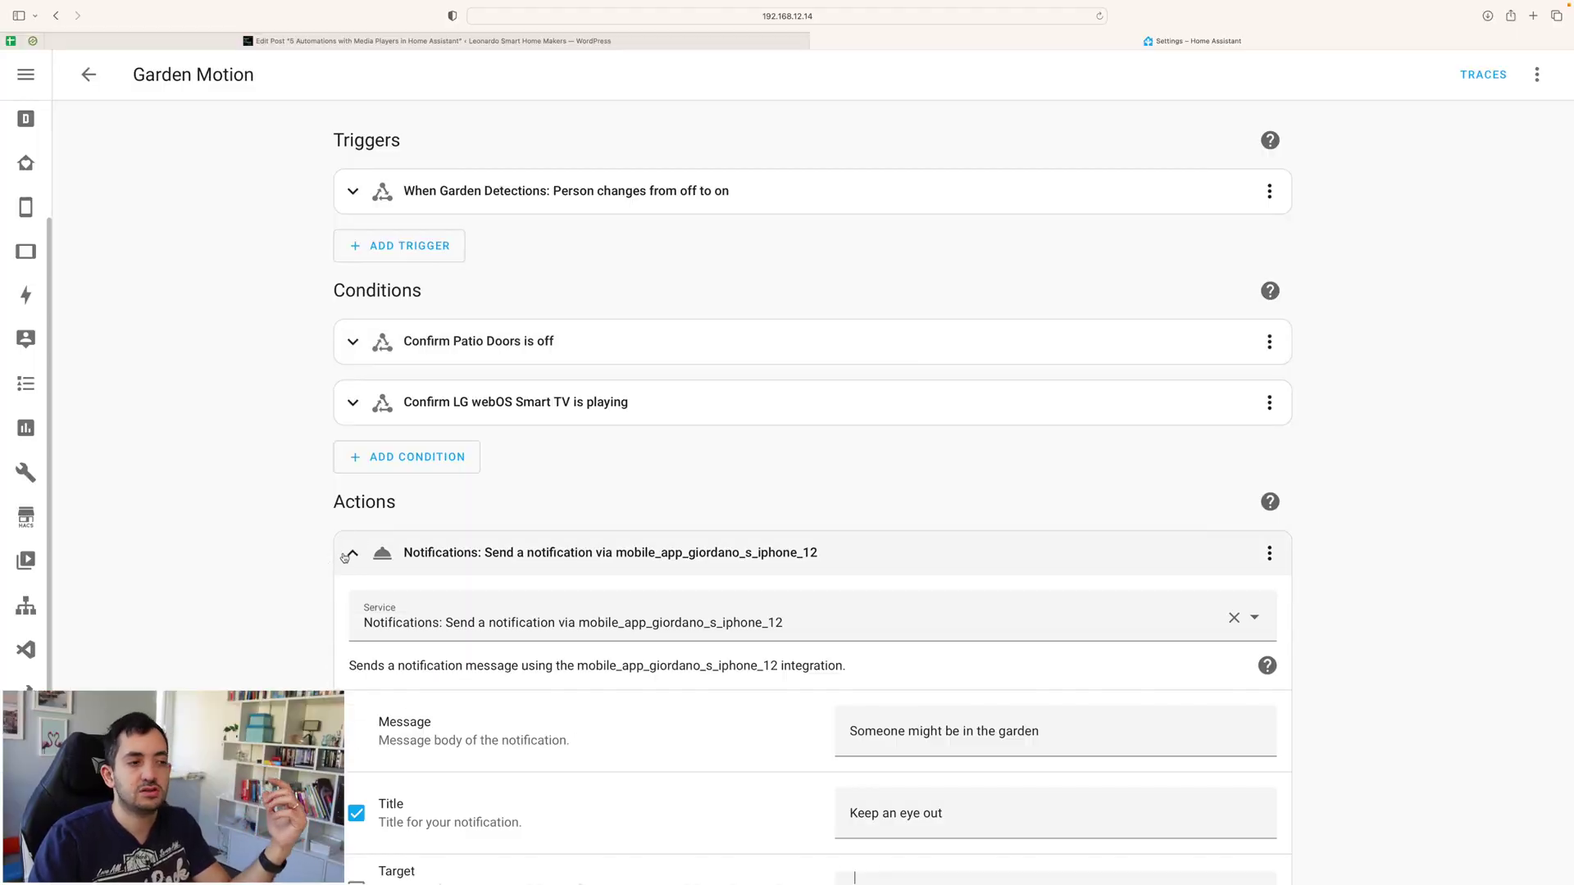
- Collapse the notification action and browse the available action types without adding one
left_click(349, 555)
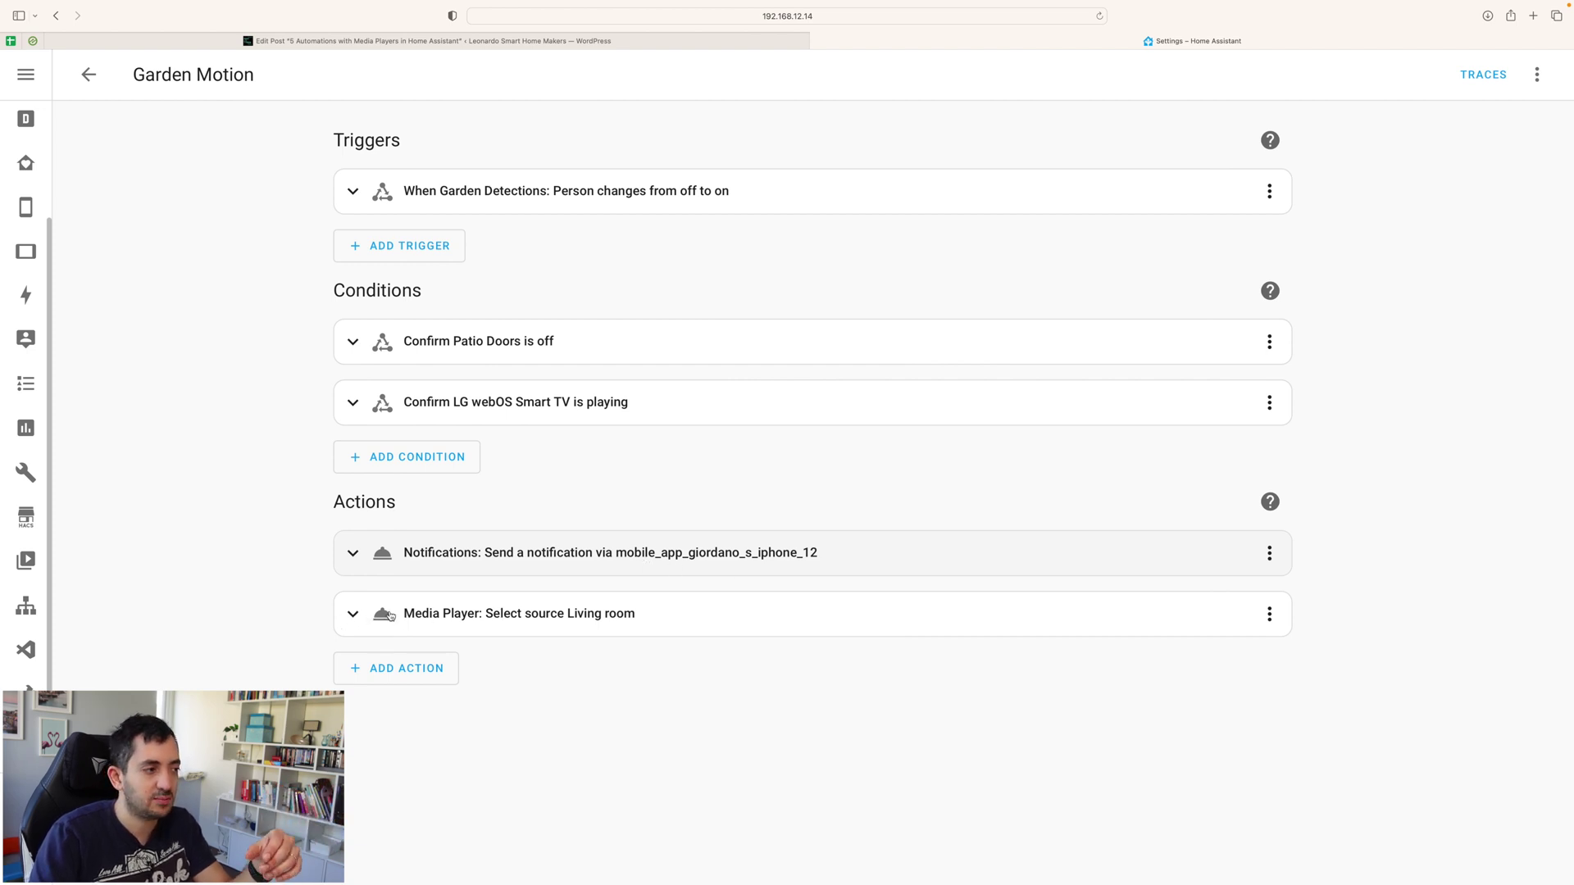
left_click(402, 677)
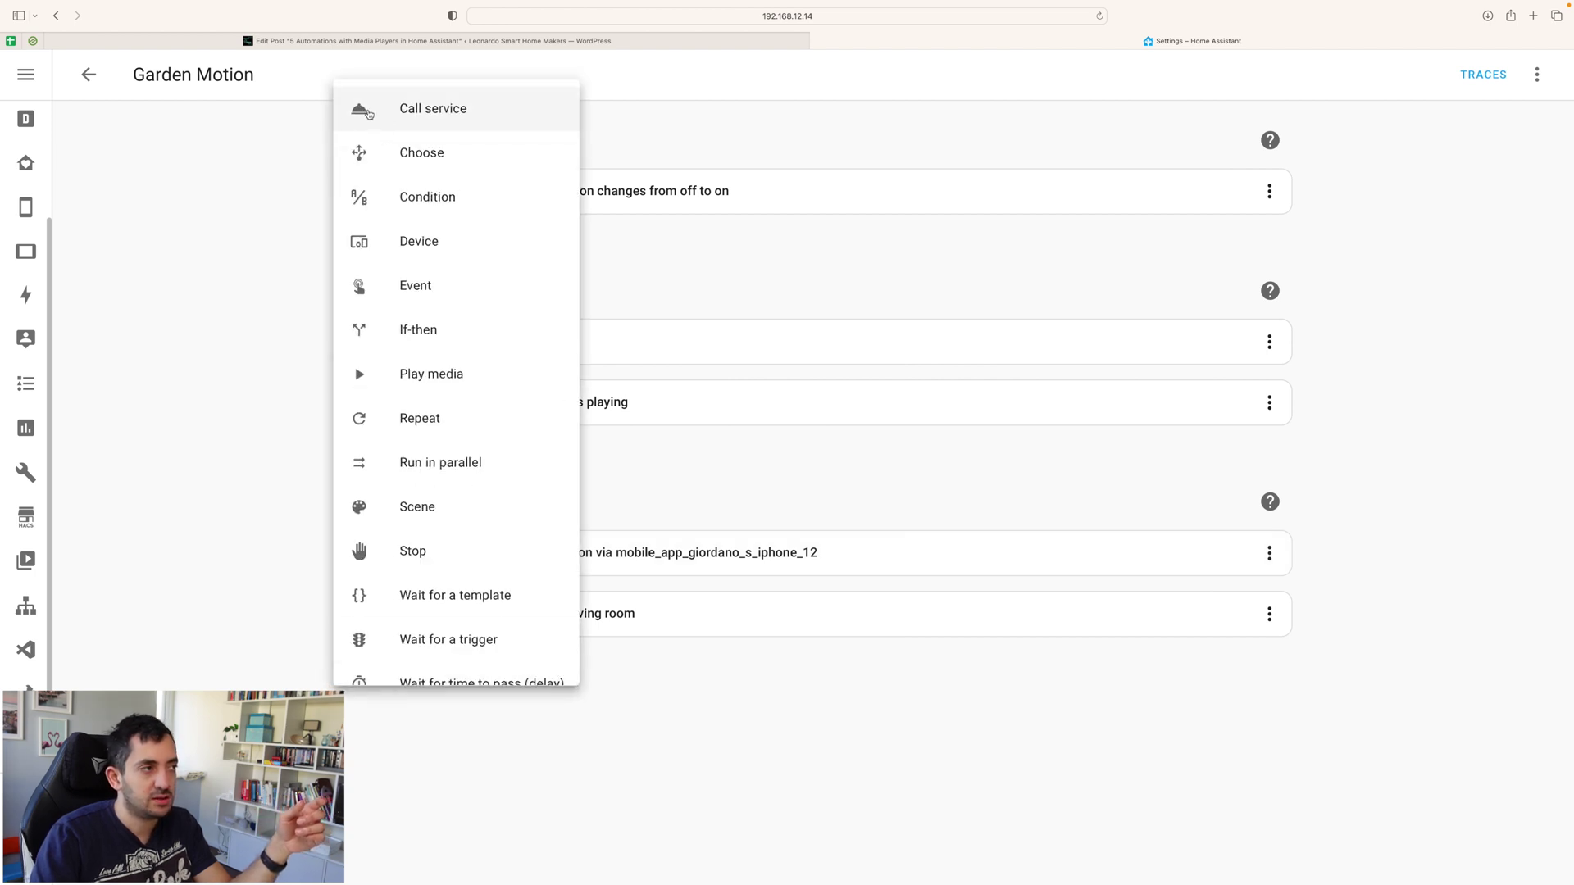
left_click(184, 541)
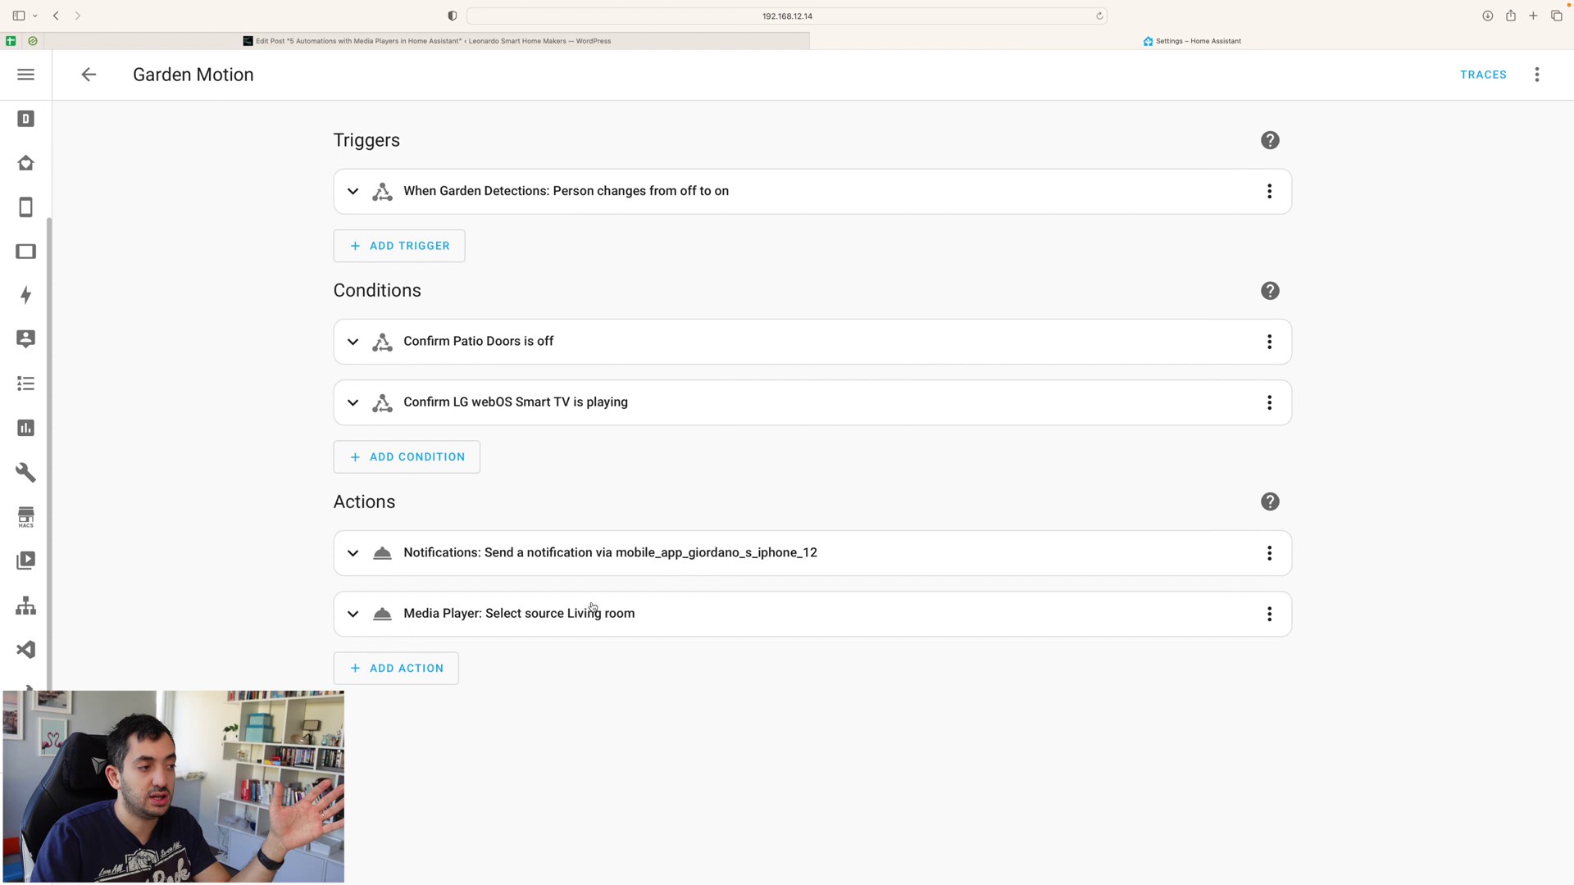
- Expand the Media Player select-source action and browse target media players without adding any
left_click(742, 611)
scroll(852, 489, "down", 3)
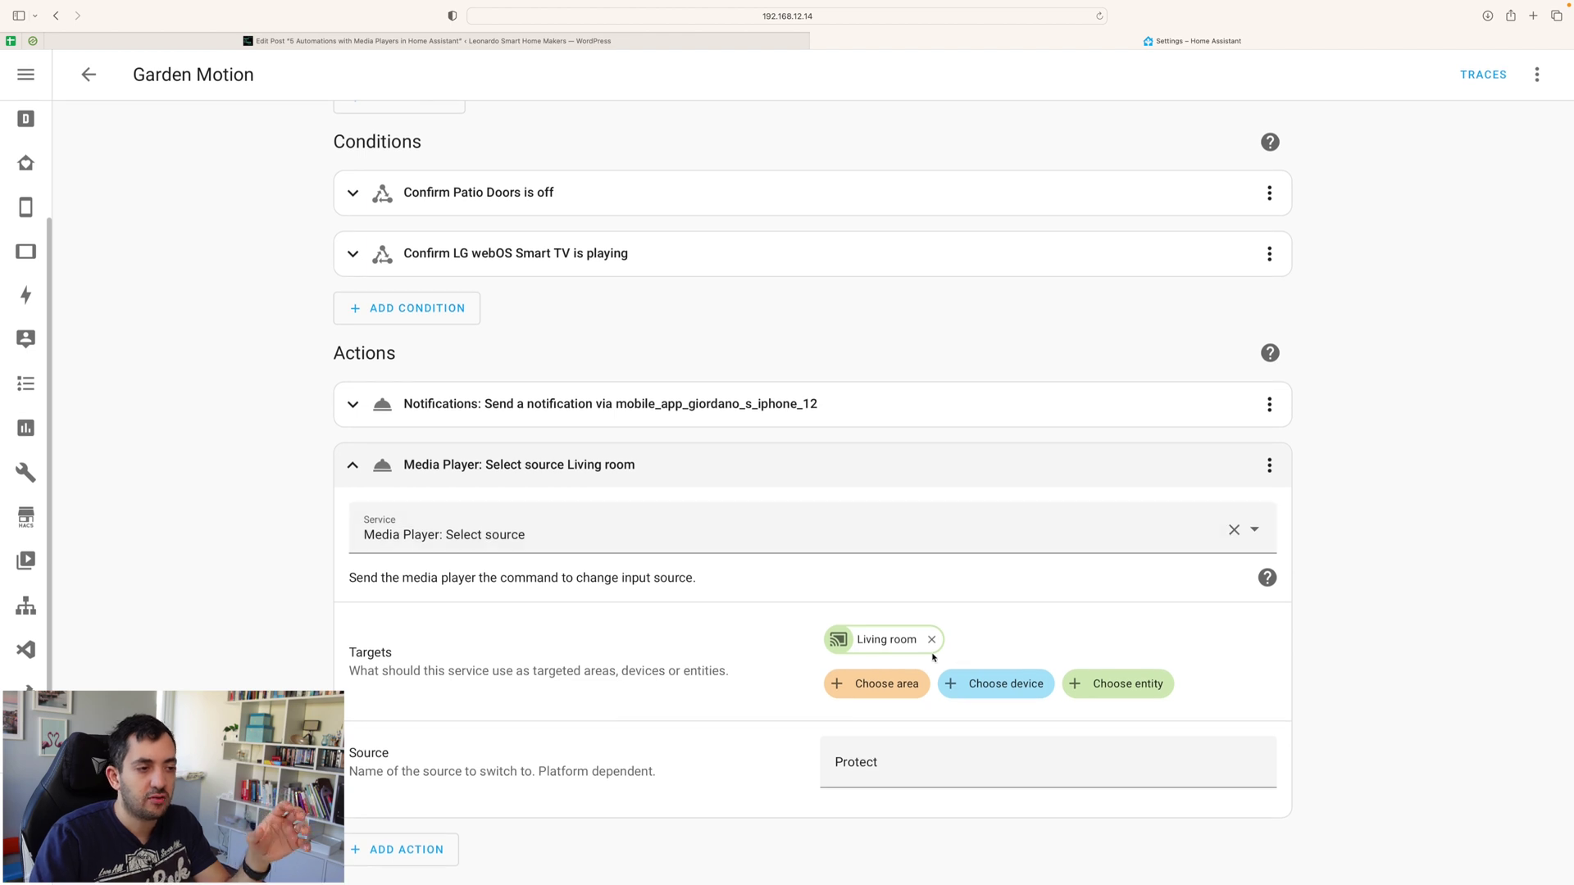
left_click(1126, 691)
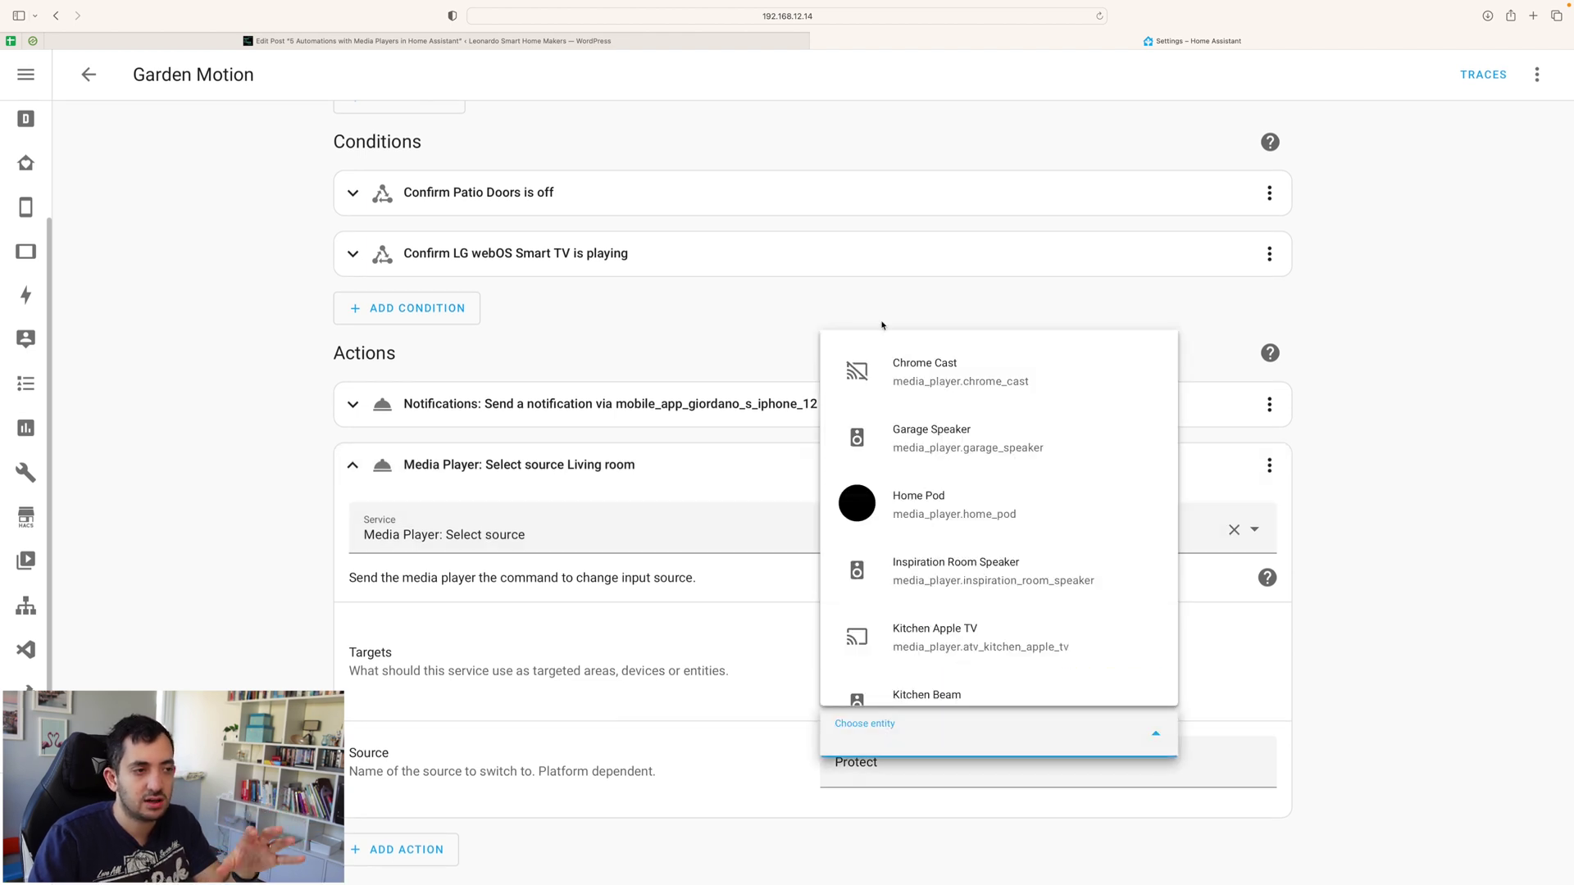
scroll(958, 462, "down", 10)
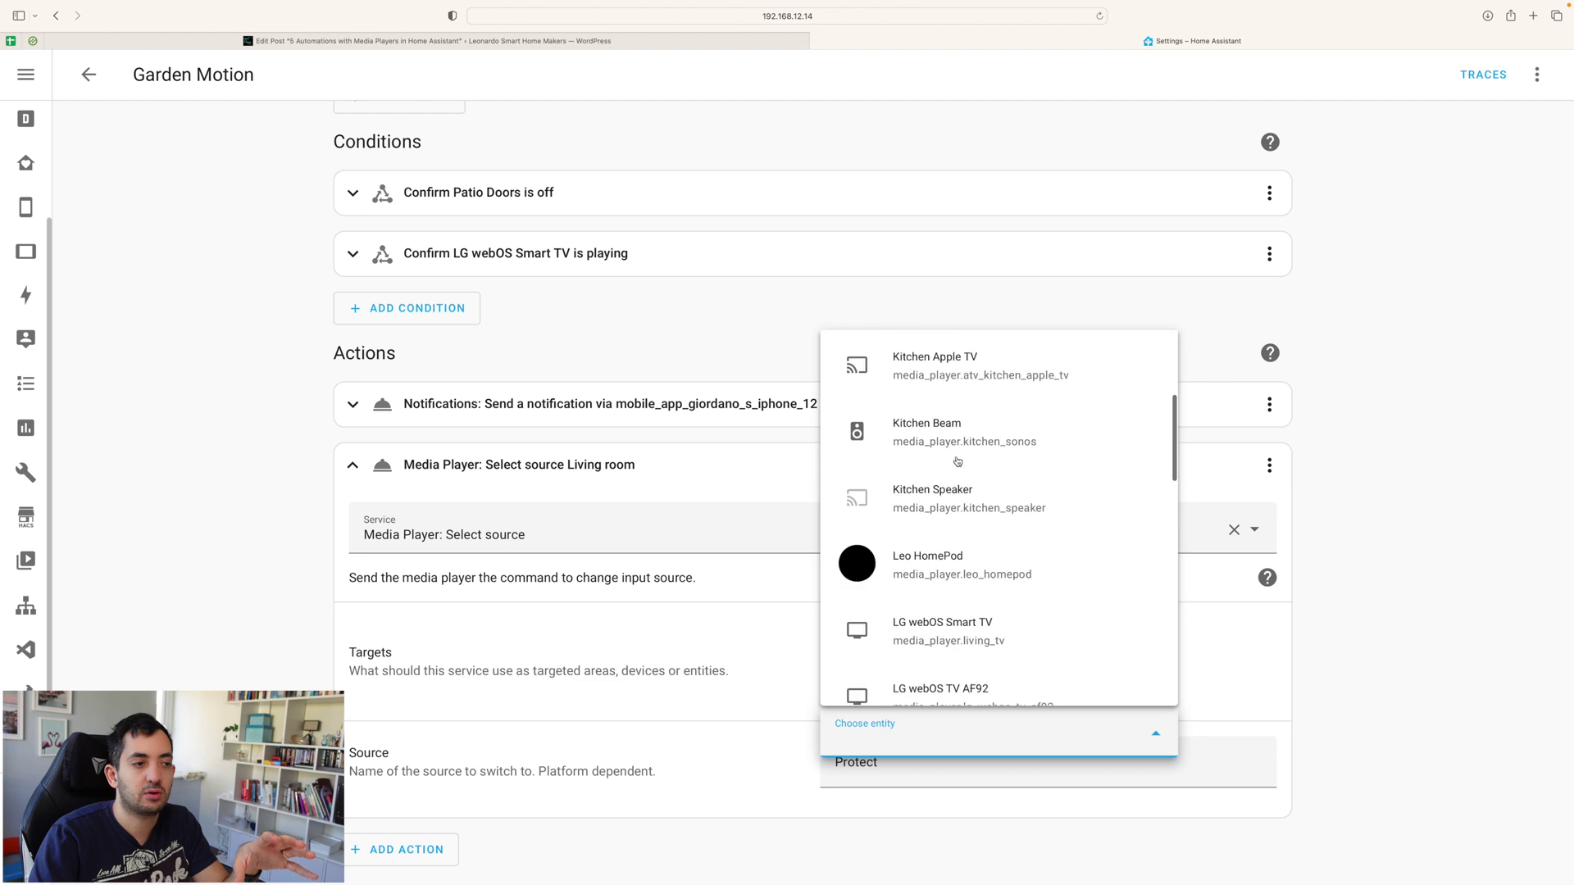
scroll(957, 462, "up", 10)
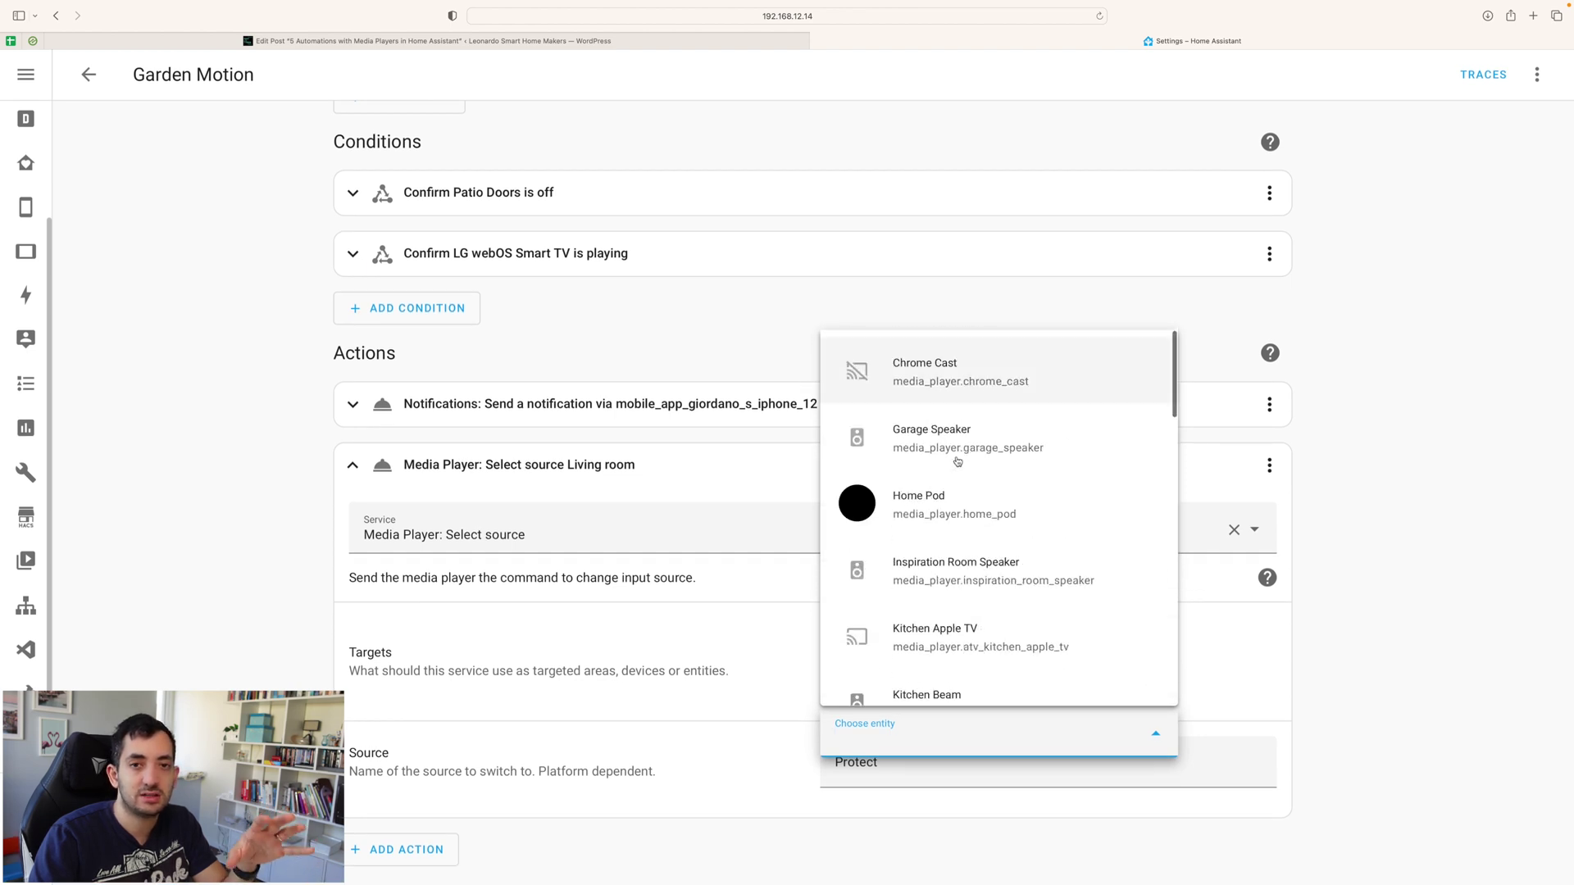
left_click(419, 748)
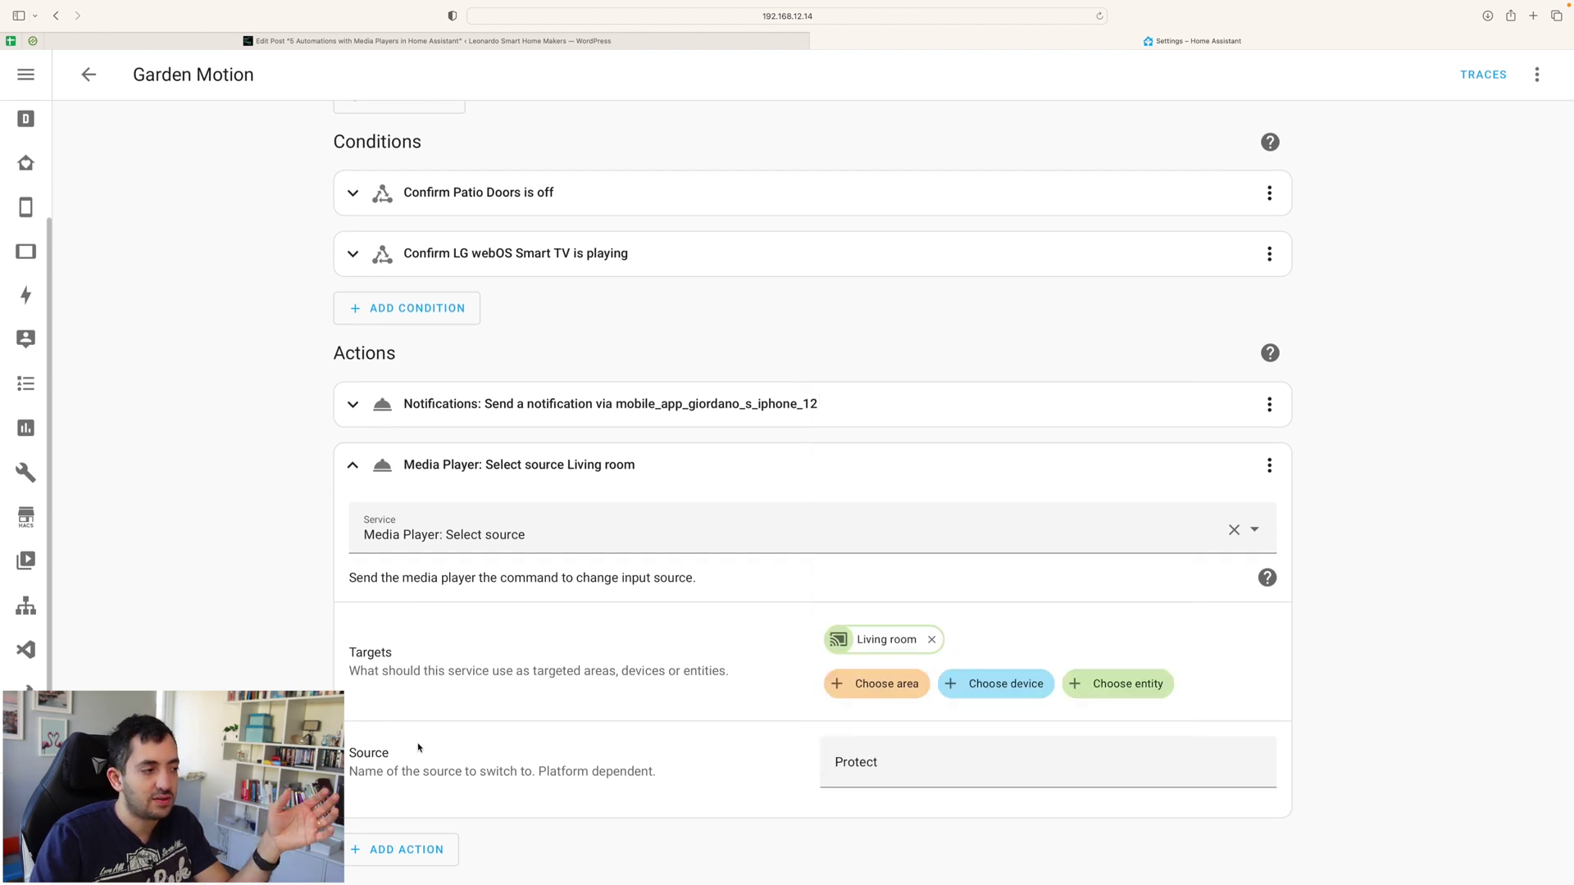
- Inspect the action's Source value Protect, leaving it unchanged
left_click(896, 766)
key("super+a")
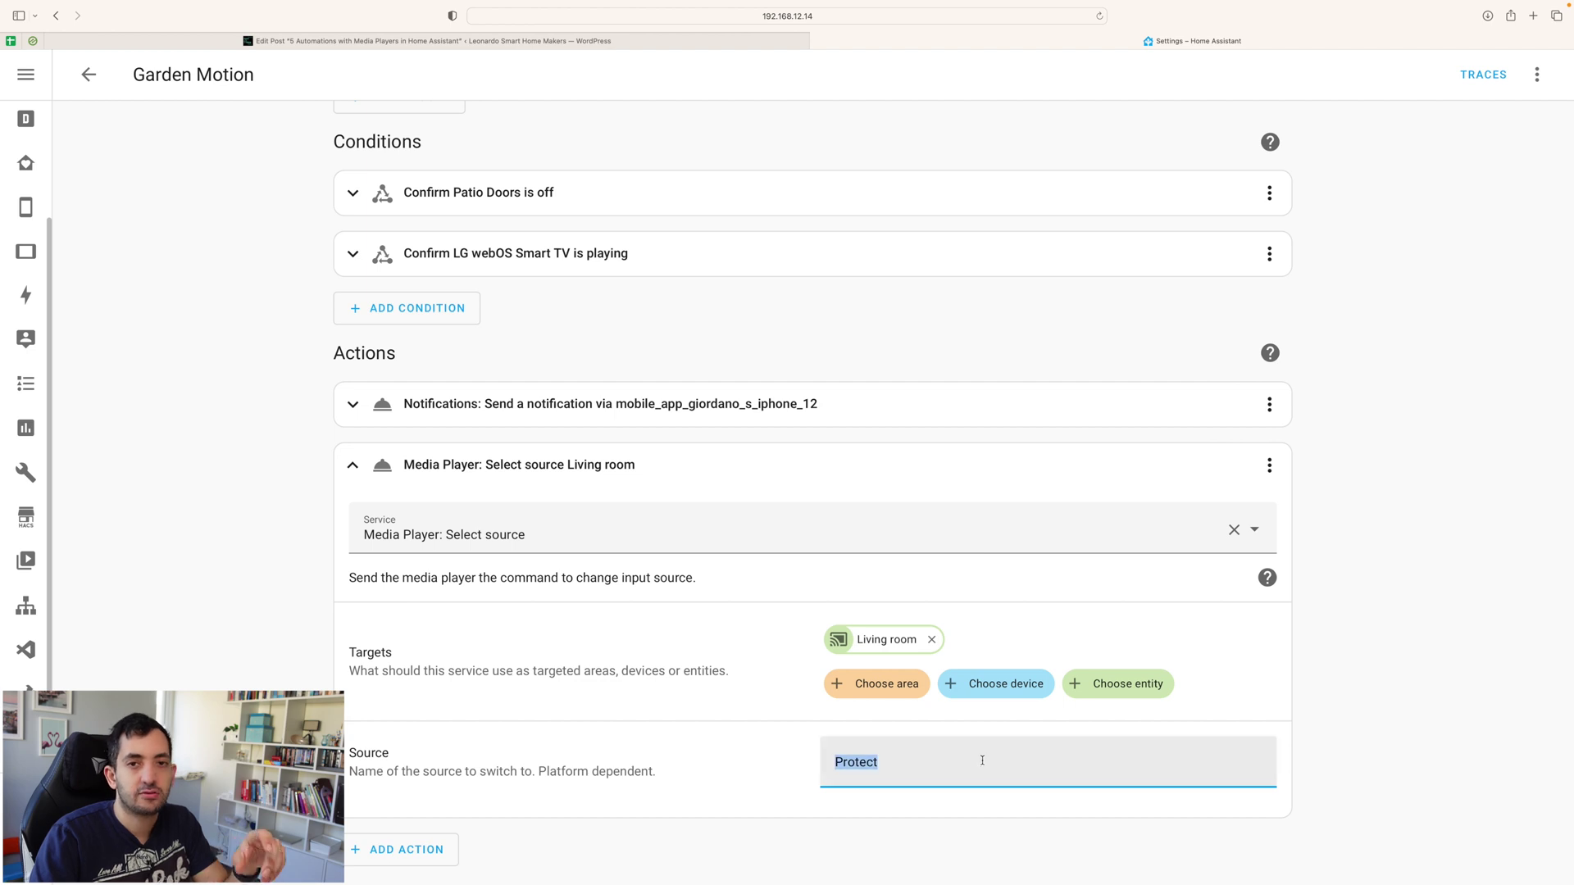
left_click(236, 647)
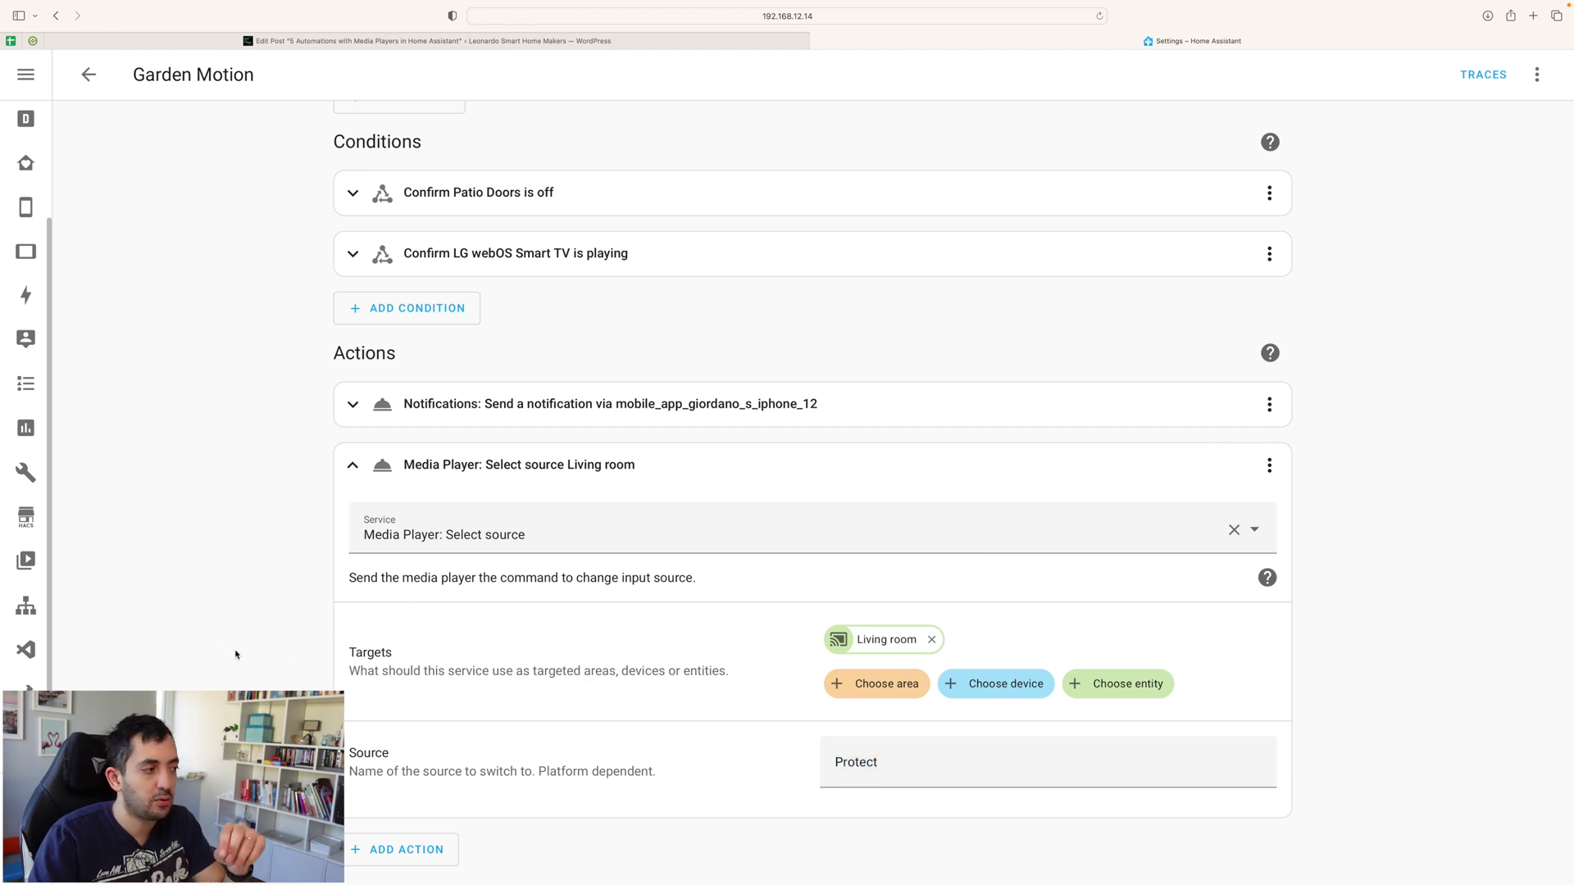
left_click(971, 780)
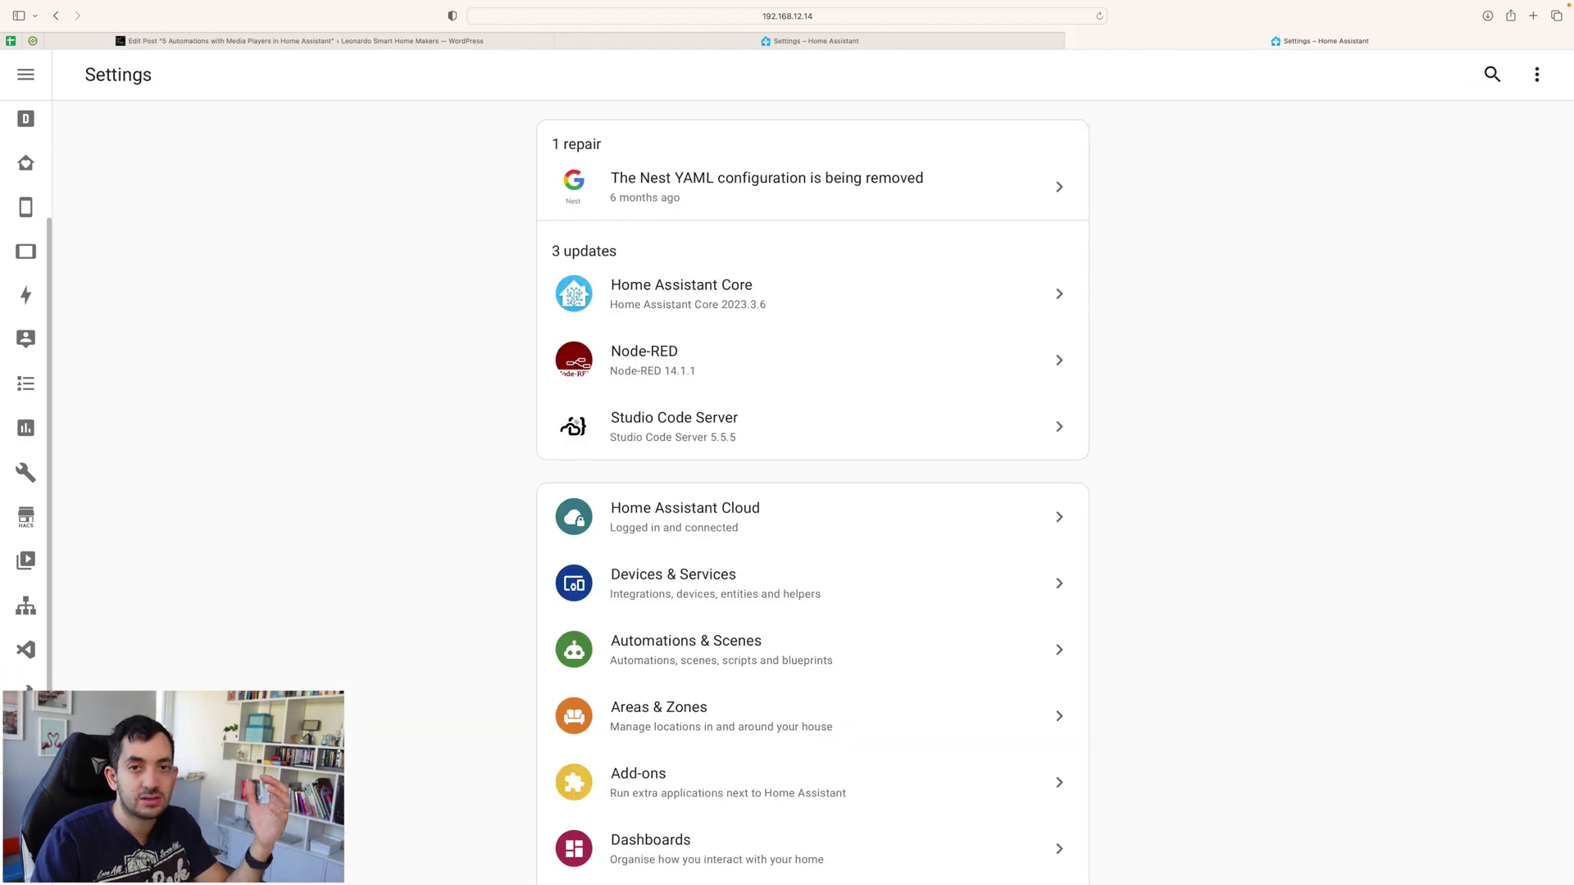
- Open Devices & Services and go to the Living room Apple TV device page
scroll(574, 524, "down", 3)
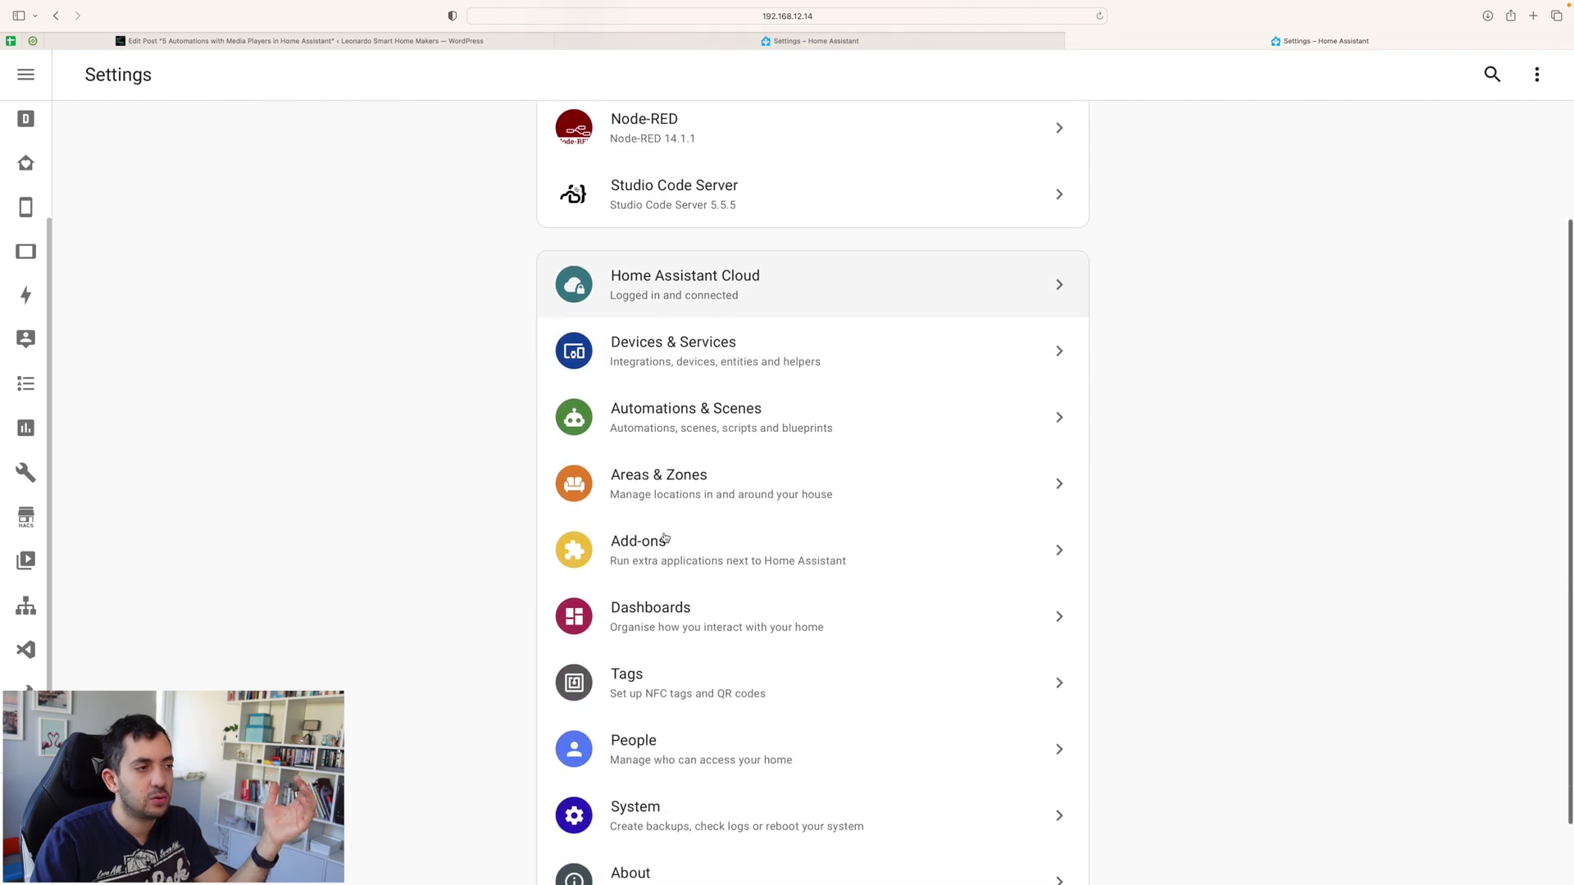
left_click(696, 342)
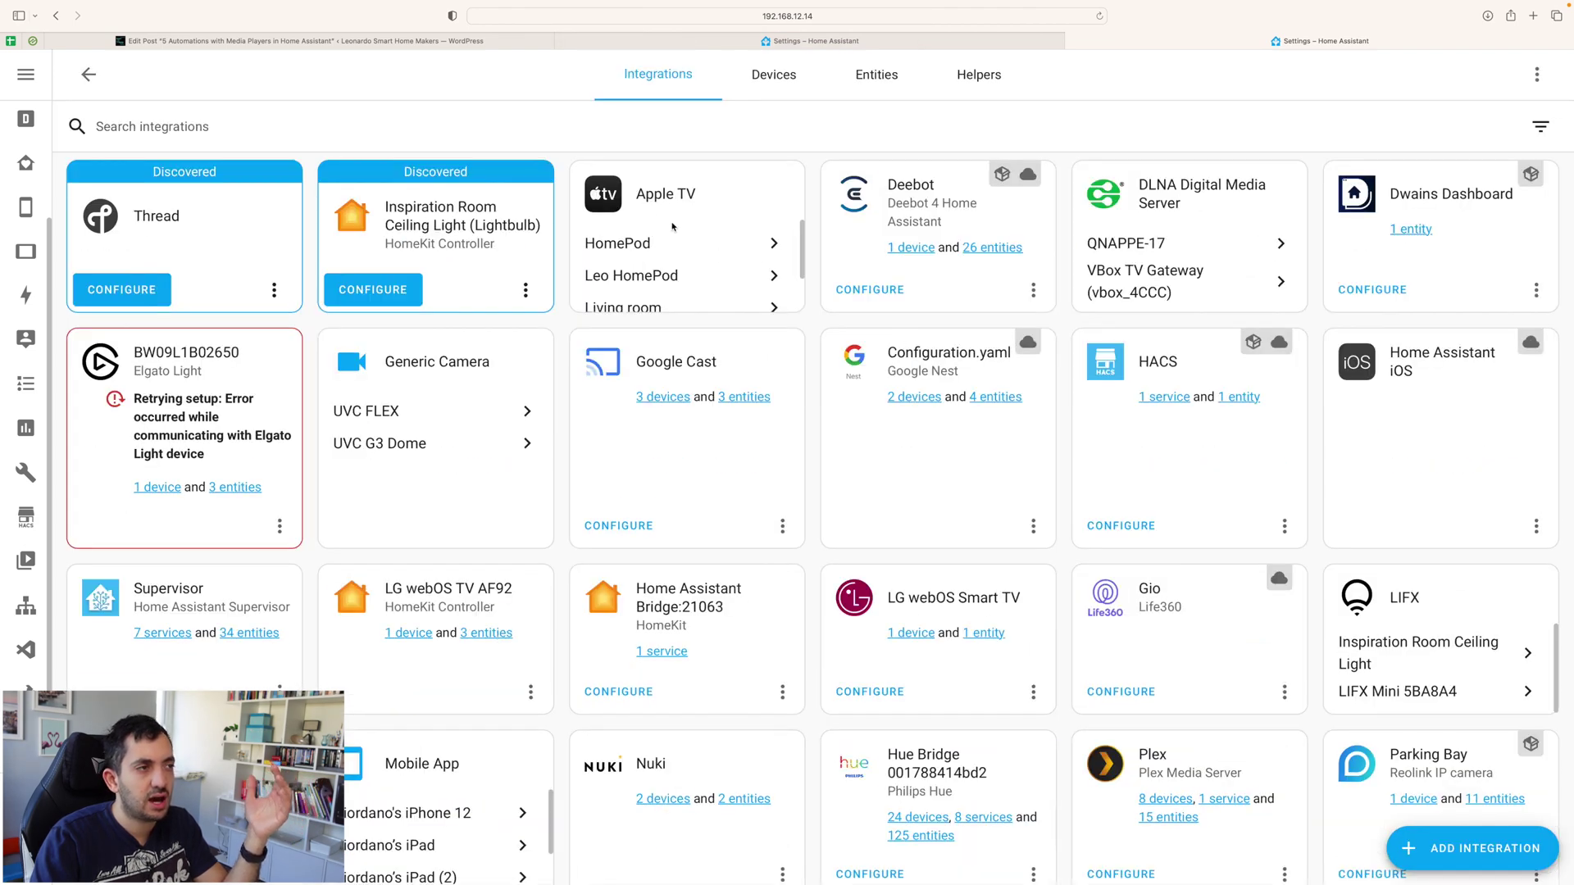
scroll(680, 232, "down", 3)
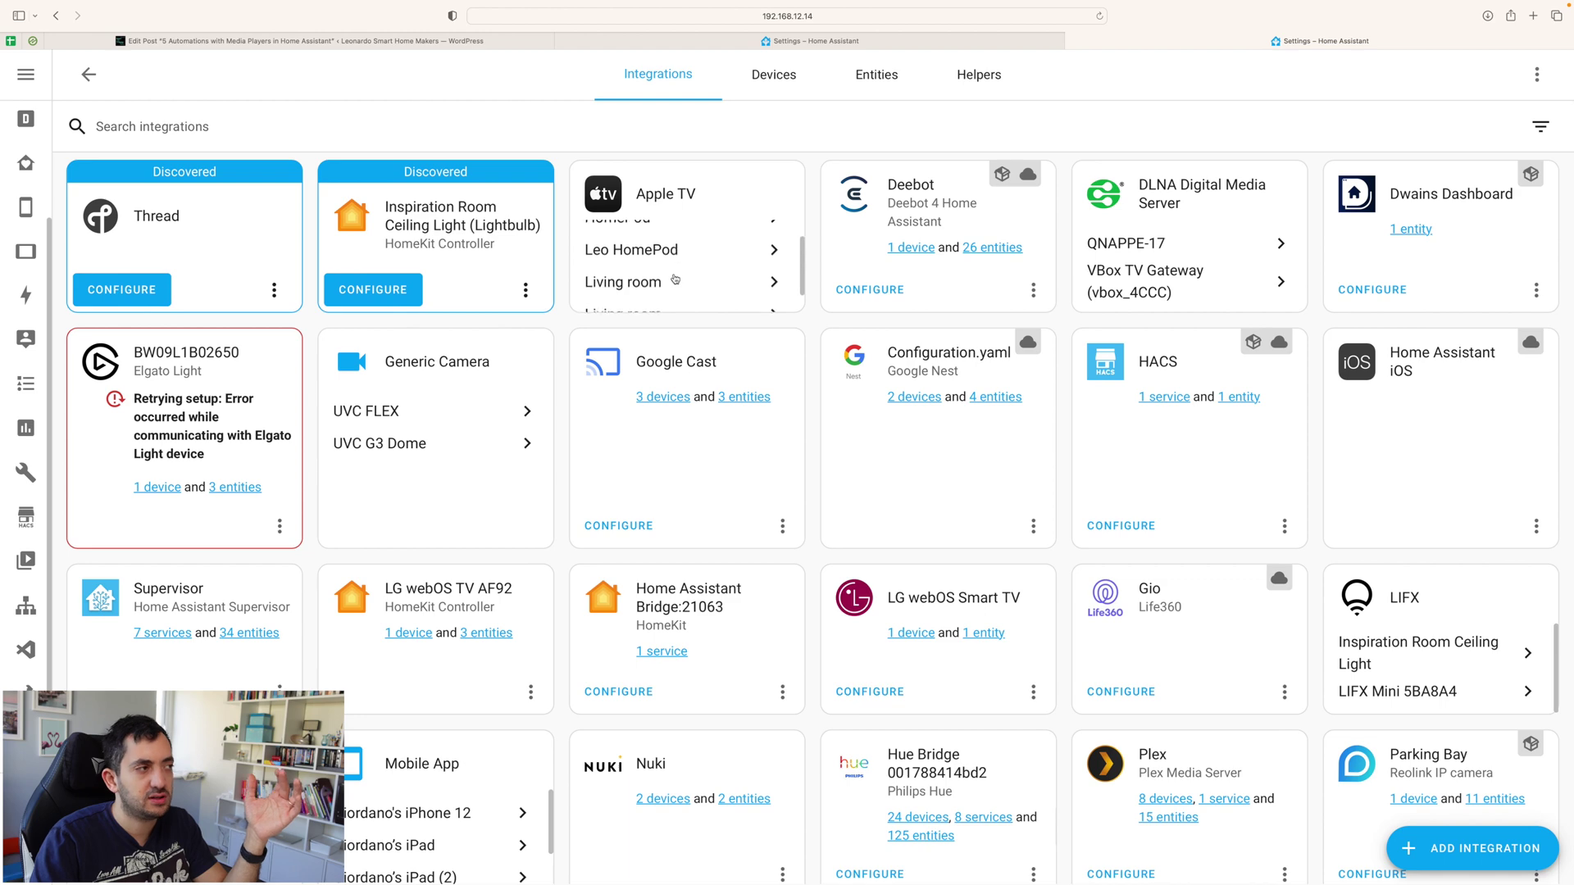
scroll(675, 279, "up", 2)
scroll(675, 279, "down", 2)
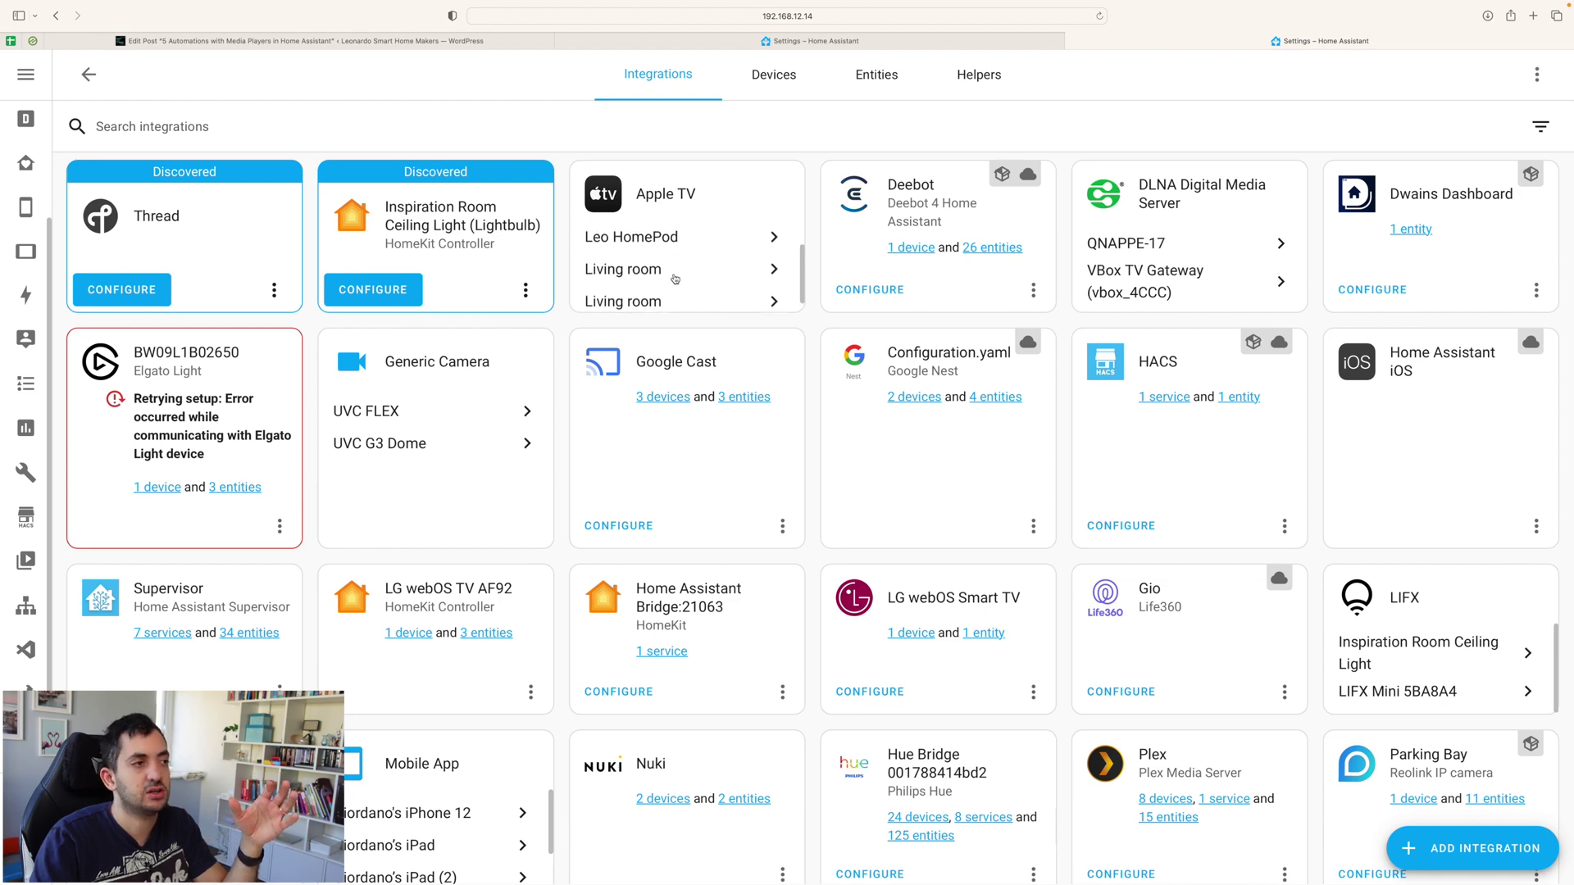
left_click(674, 279)
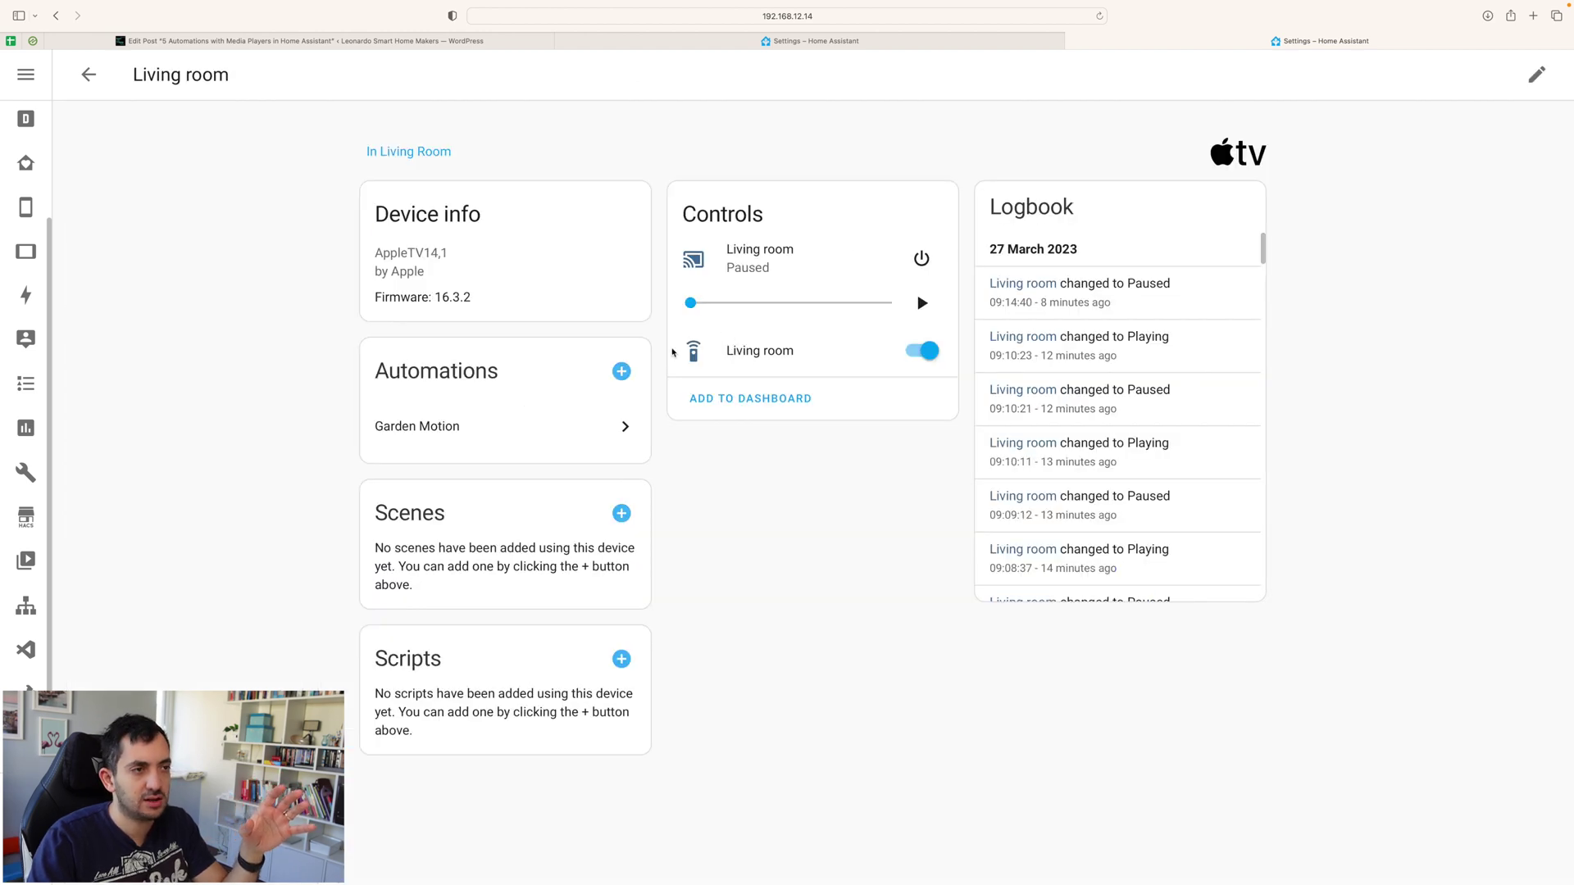
- Check the Living room media player's available input sources, then close its controls
left_click(742, 259)
left_click(642, 323)
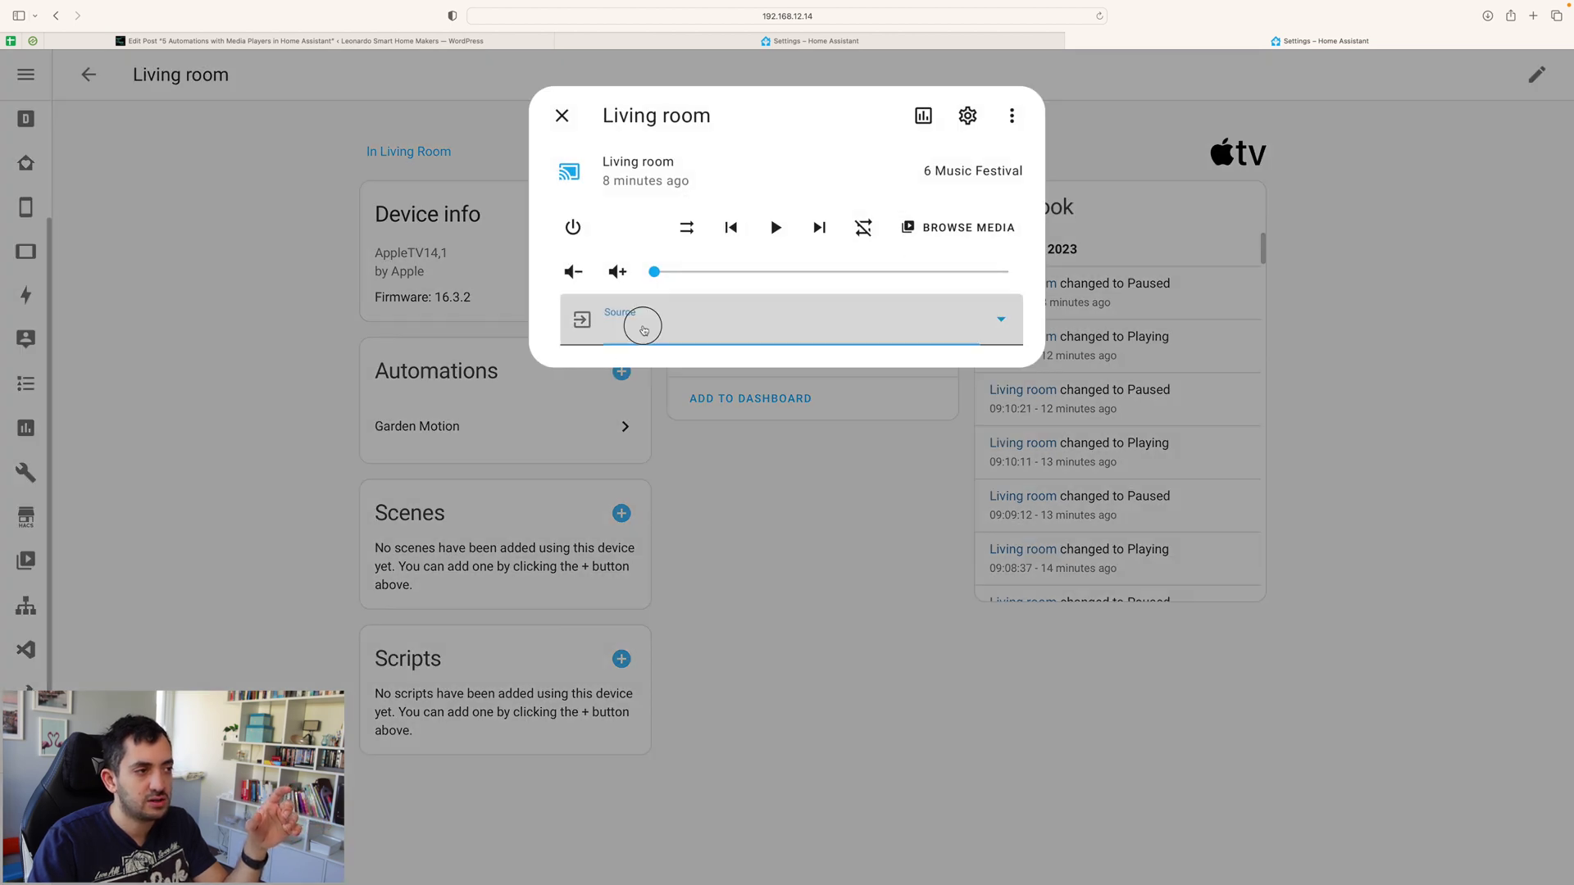
scroll(668, 717, "down", 8)
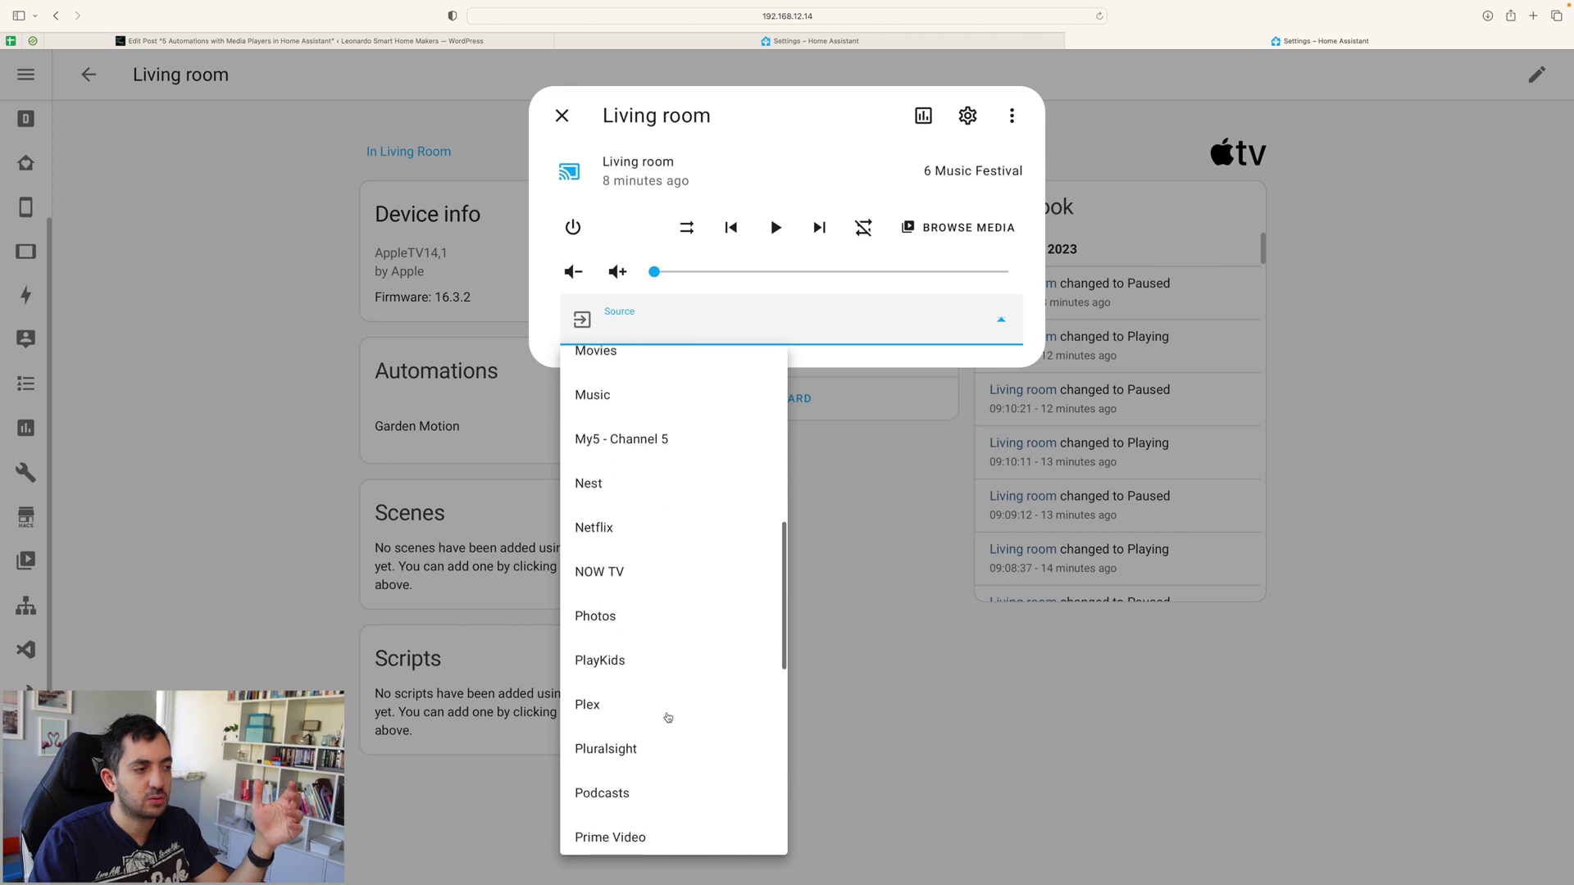
scroll(656, 742, "down", 3)
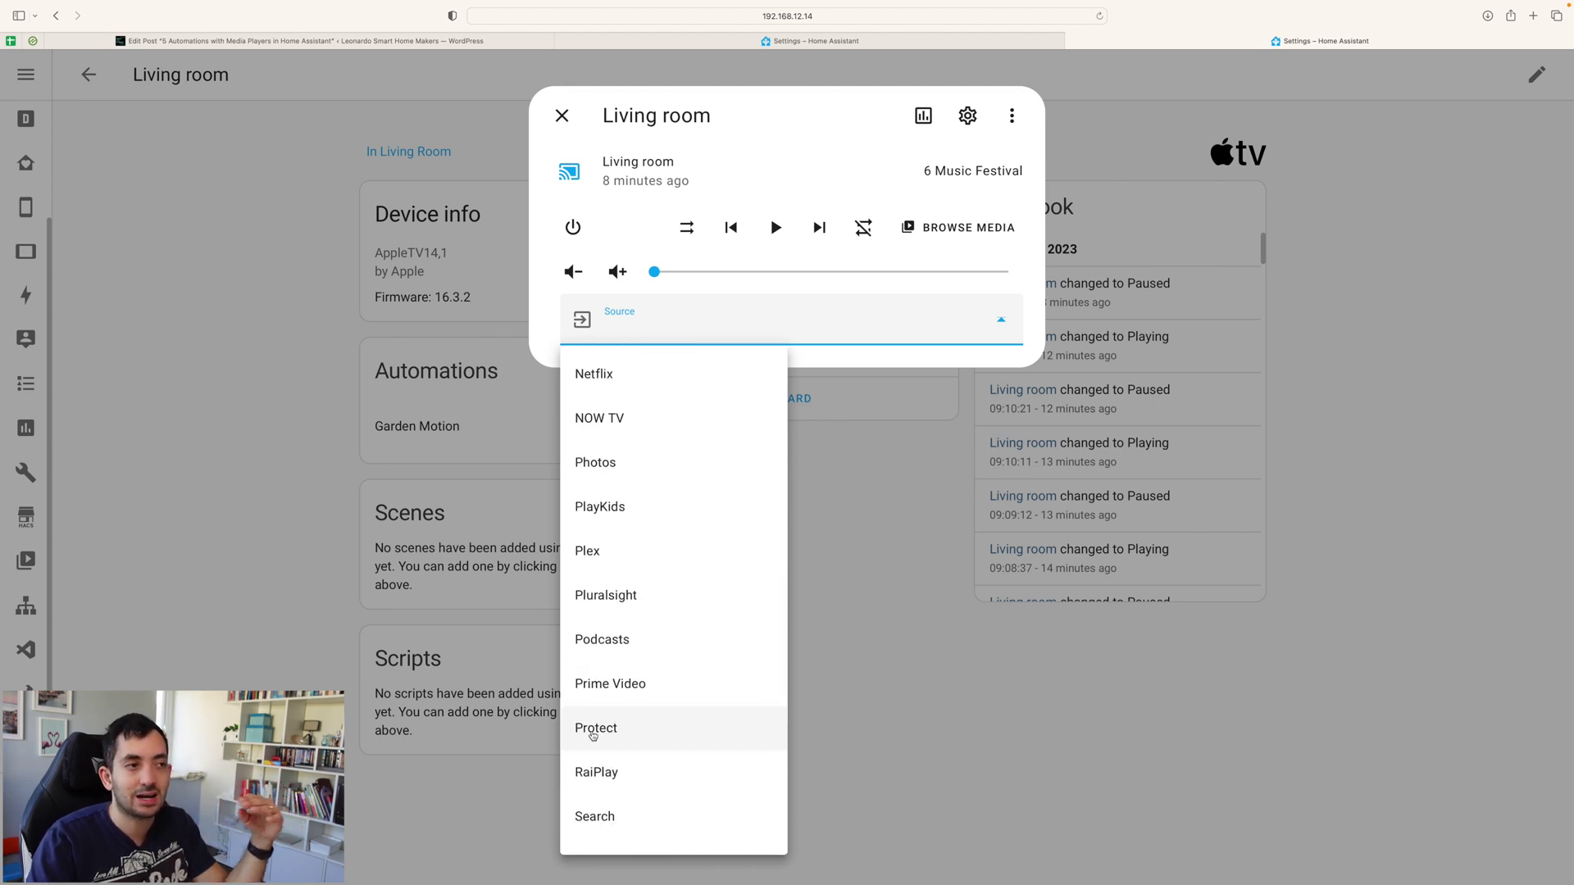
left_click(564, 112)
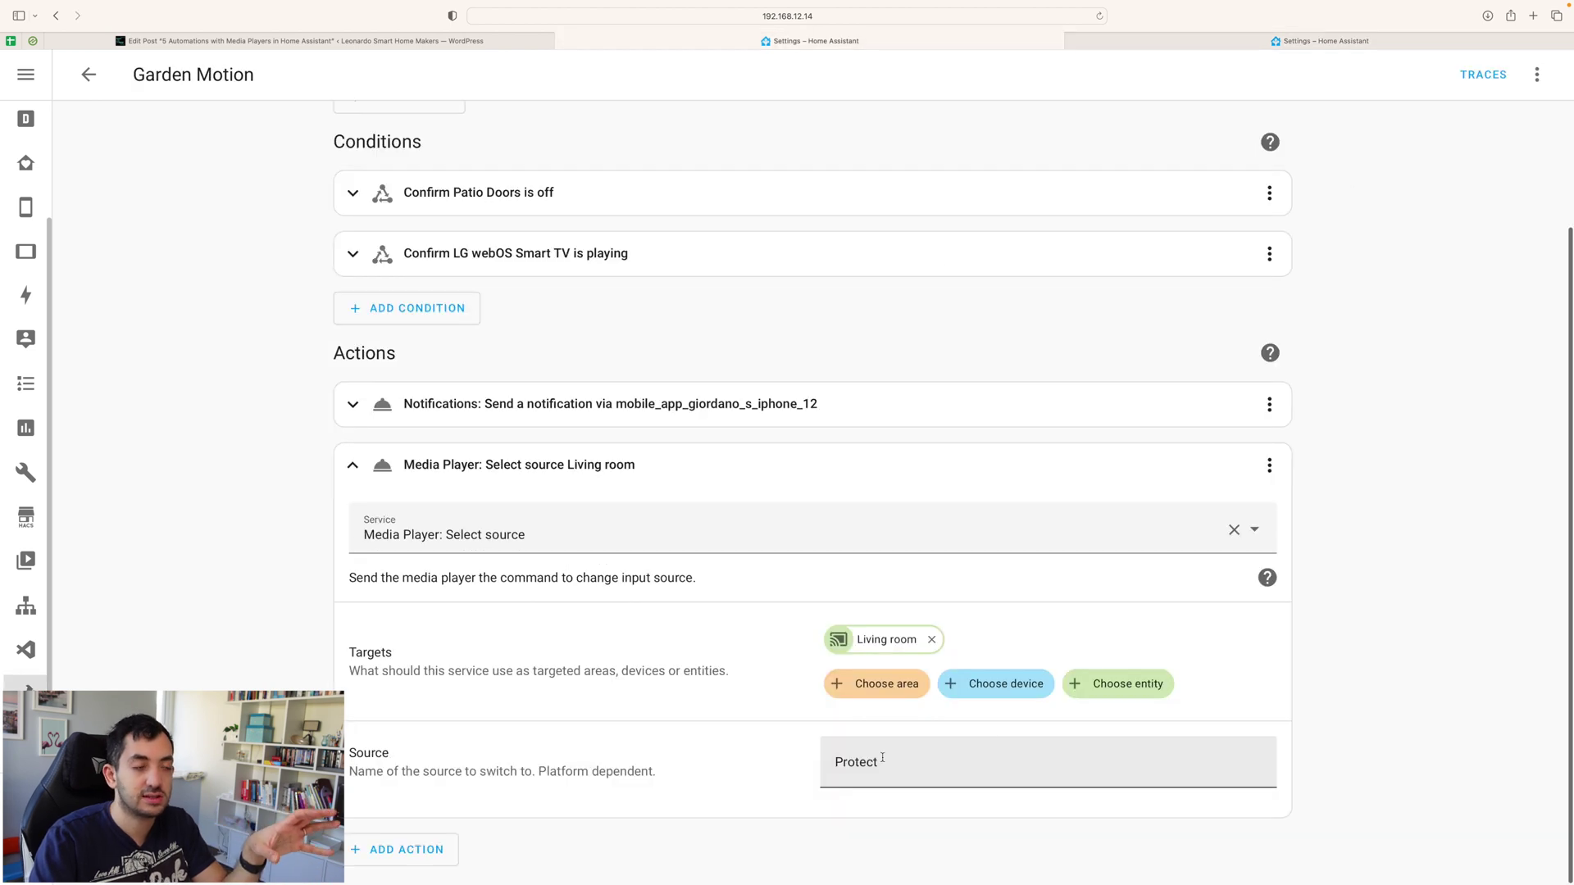
scroll(1064, 636, "up", 3)
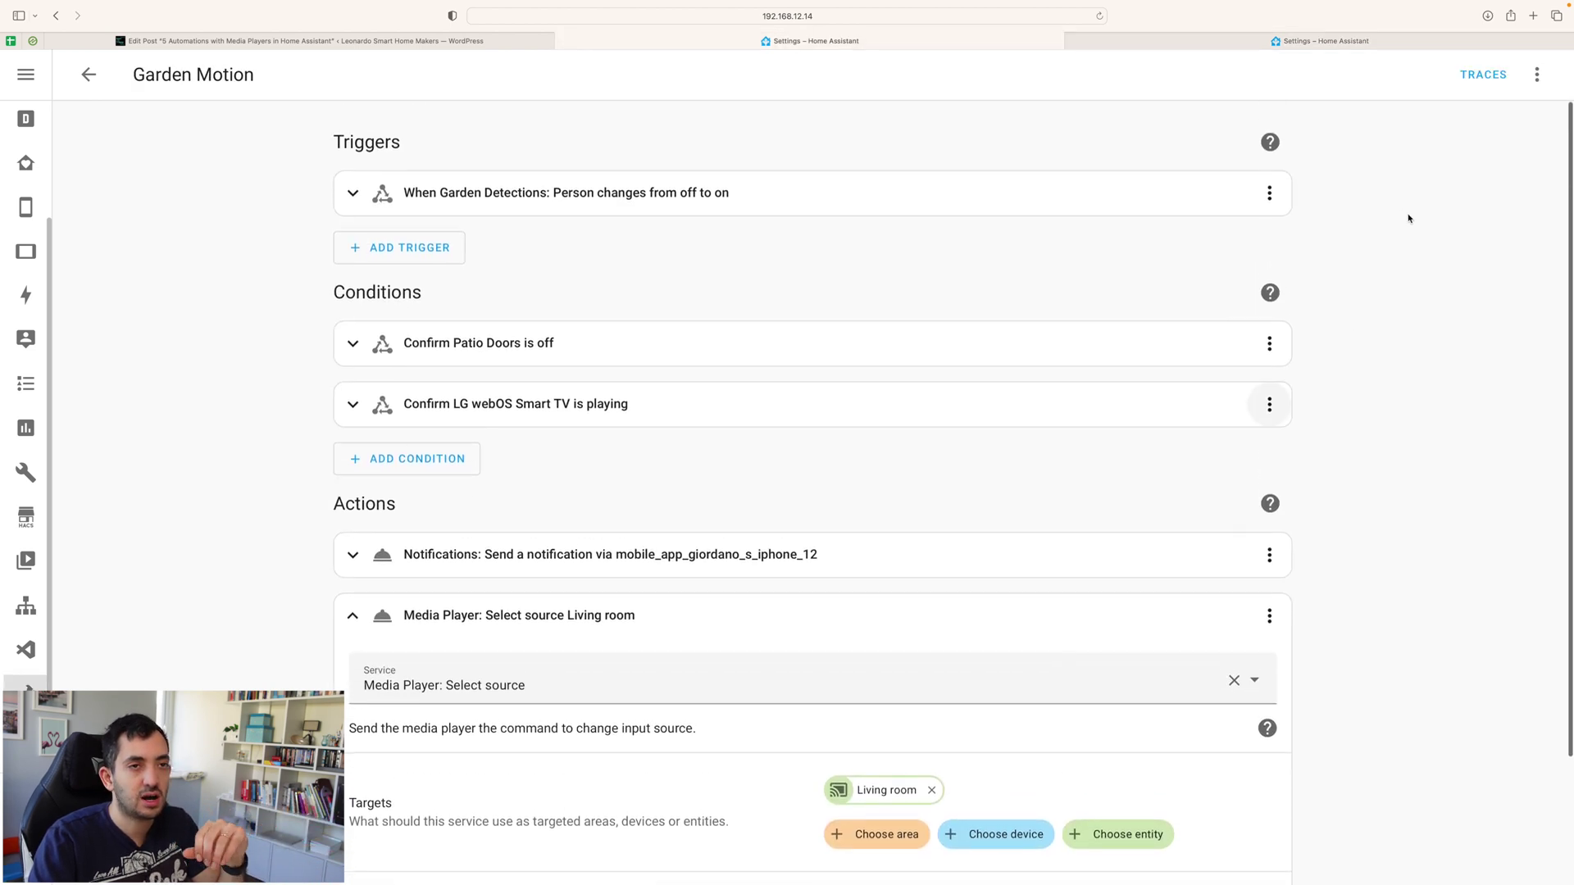
left_click(1533, 80)
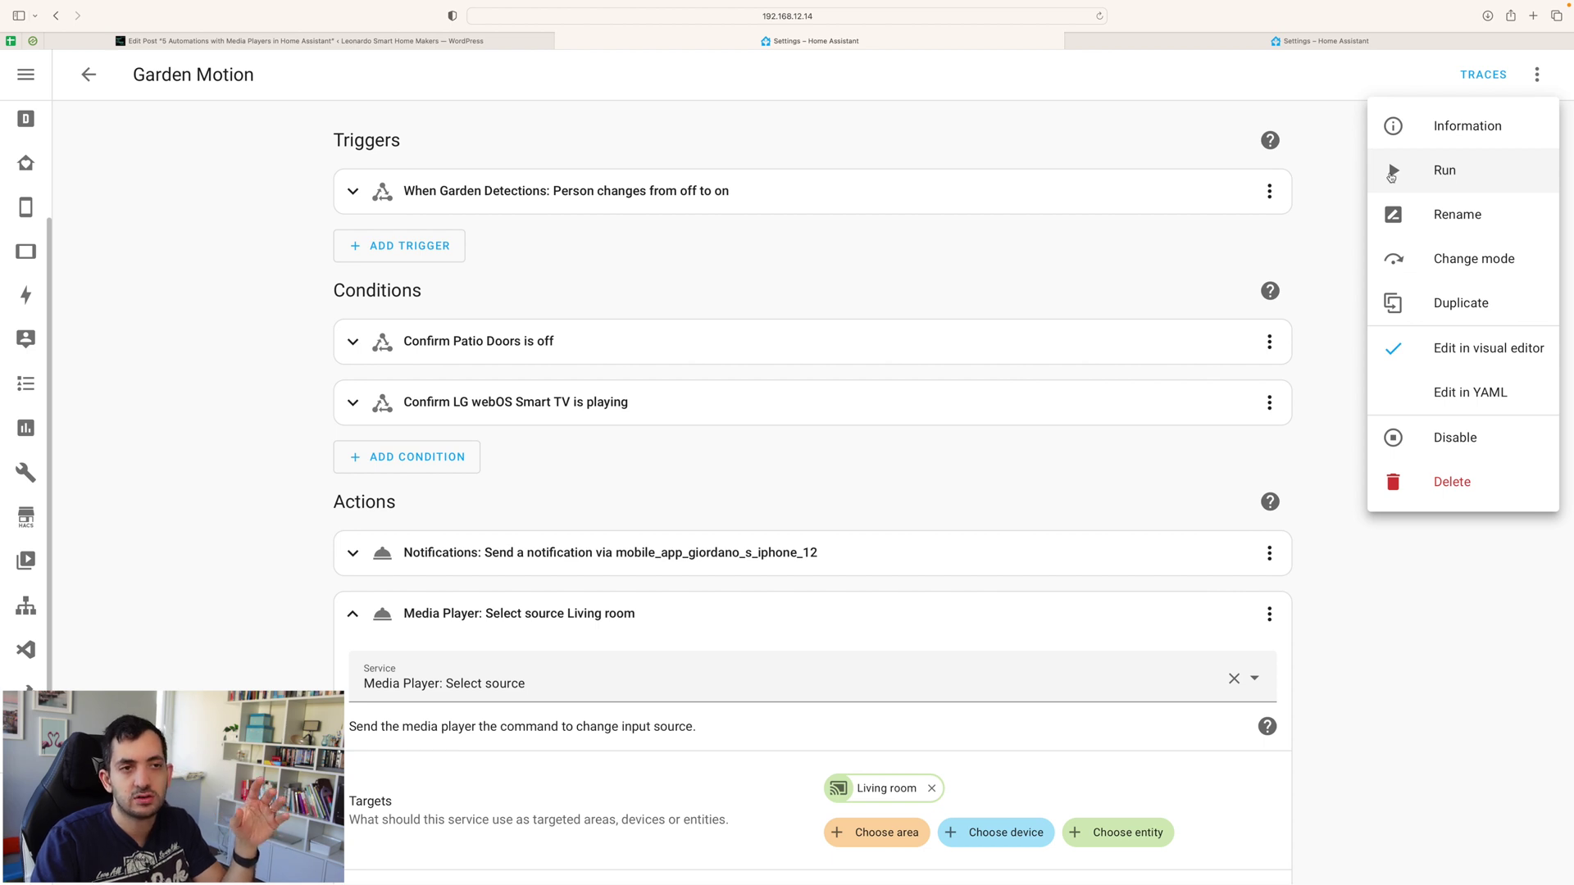
left_click(248, 481)
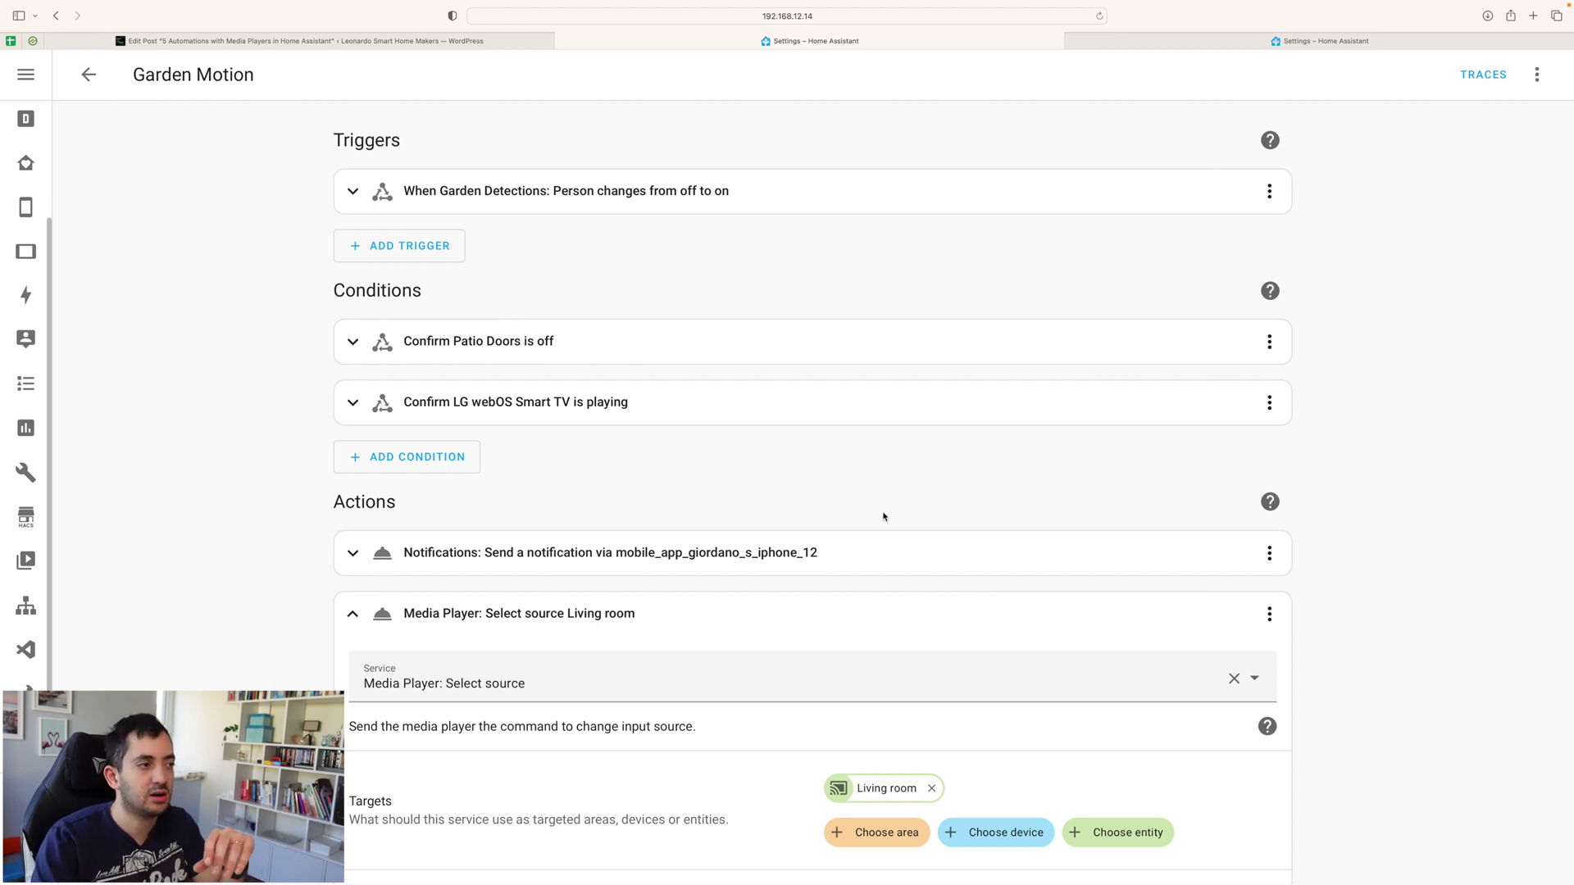
left_click(351, 615)
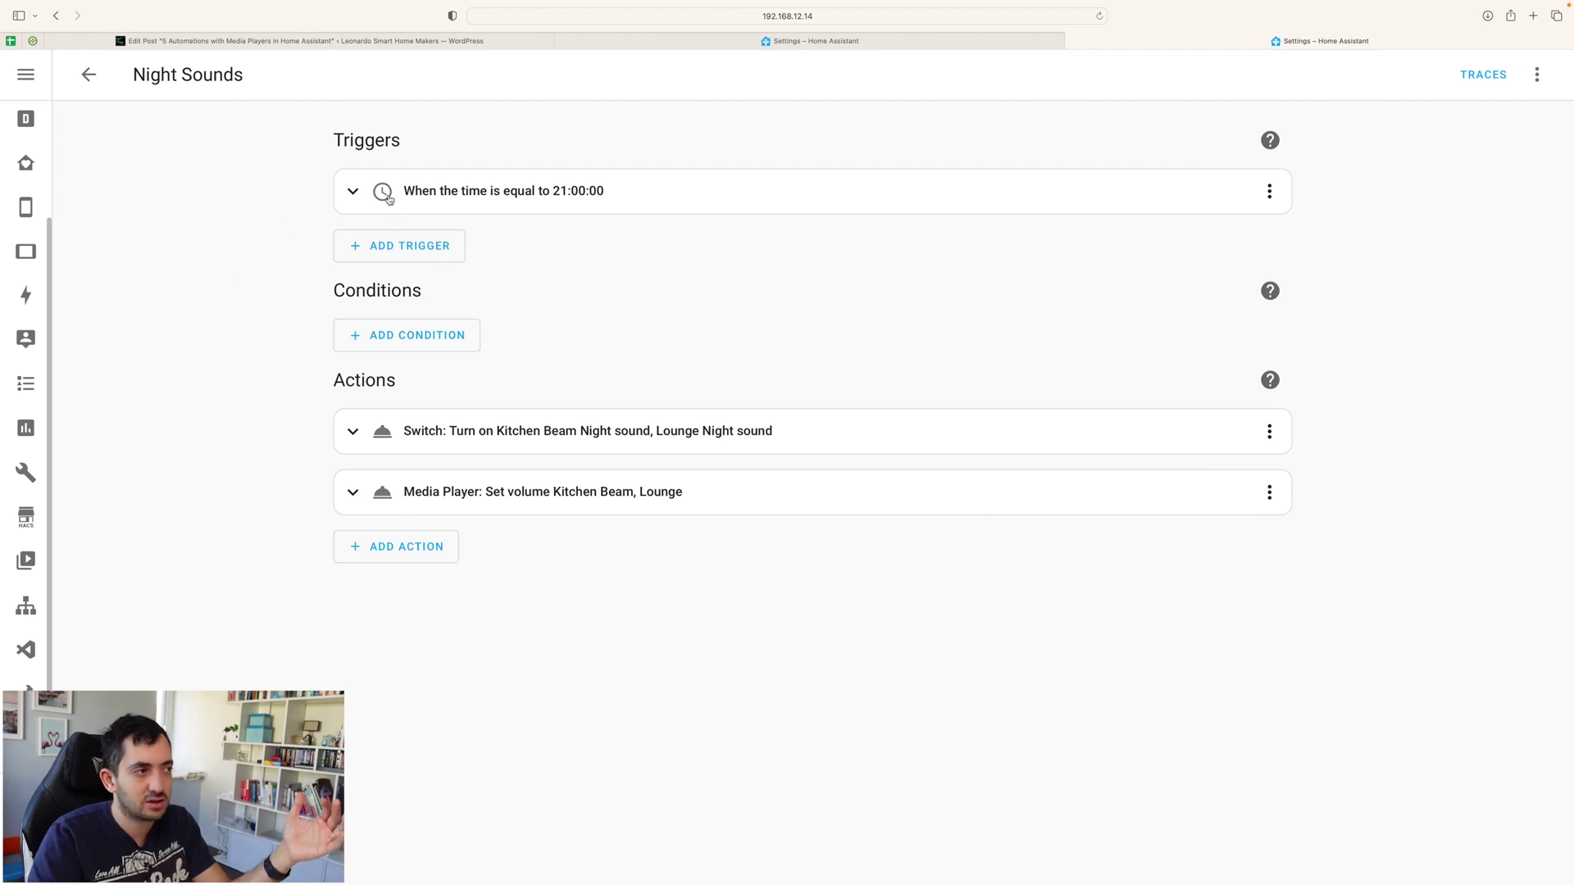
- Browse trigger types without adding one, then expand the Switch: Turn on action for Kitchen Beam and Lounge
left_click(401, 245)
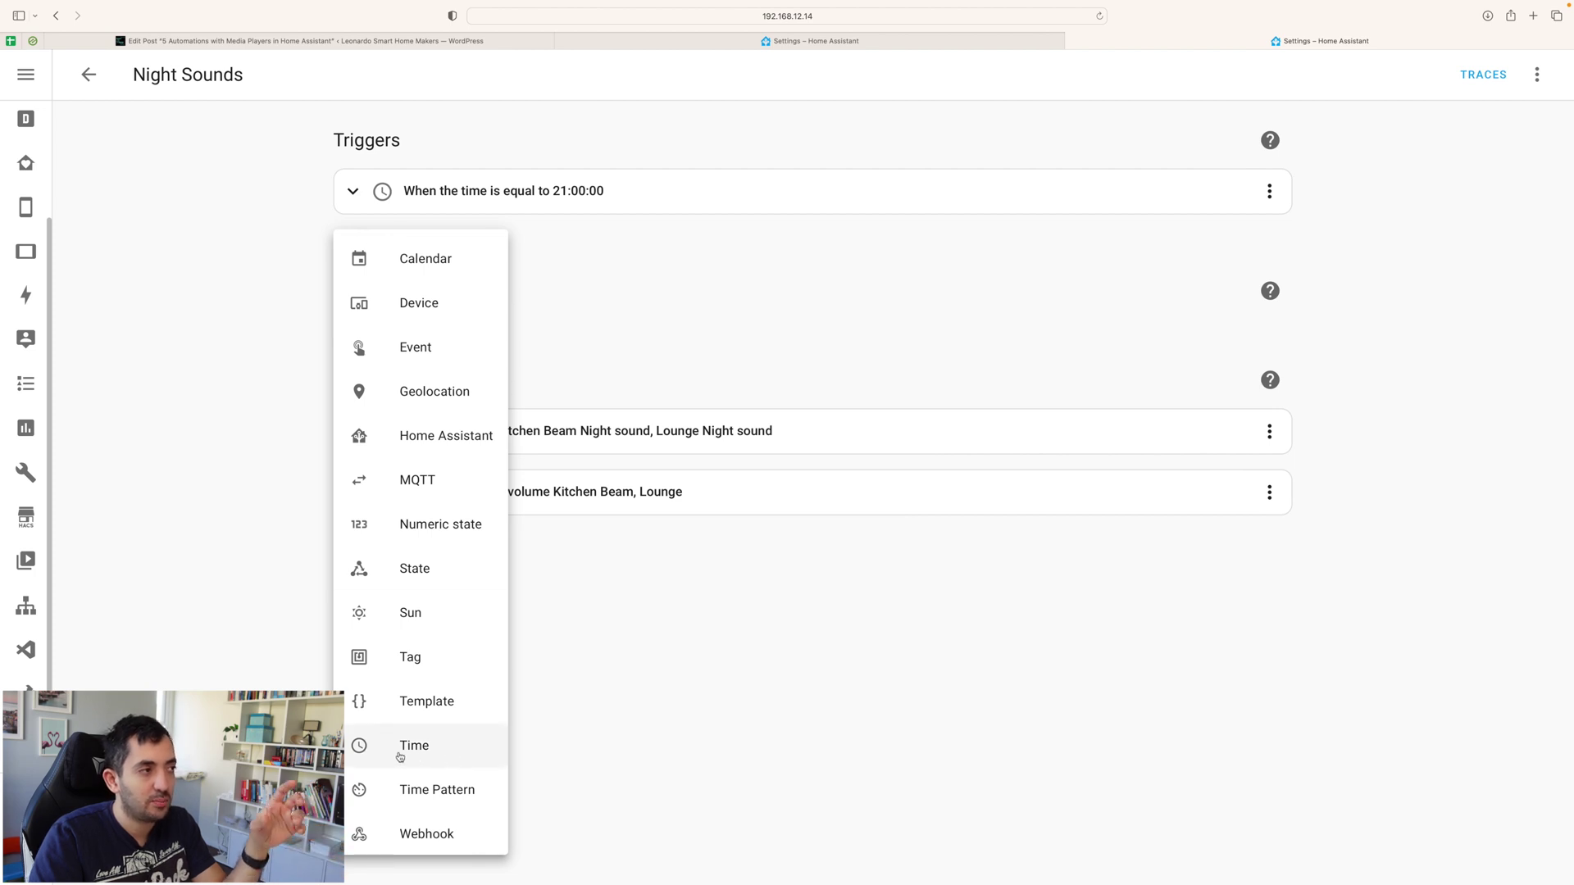
left_click(352, 190)
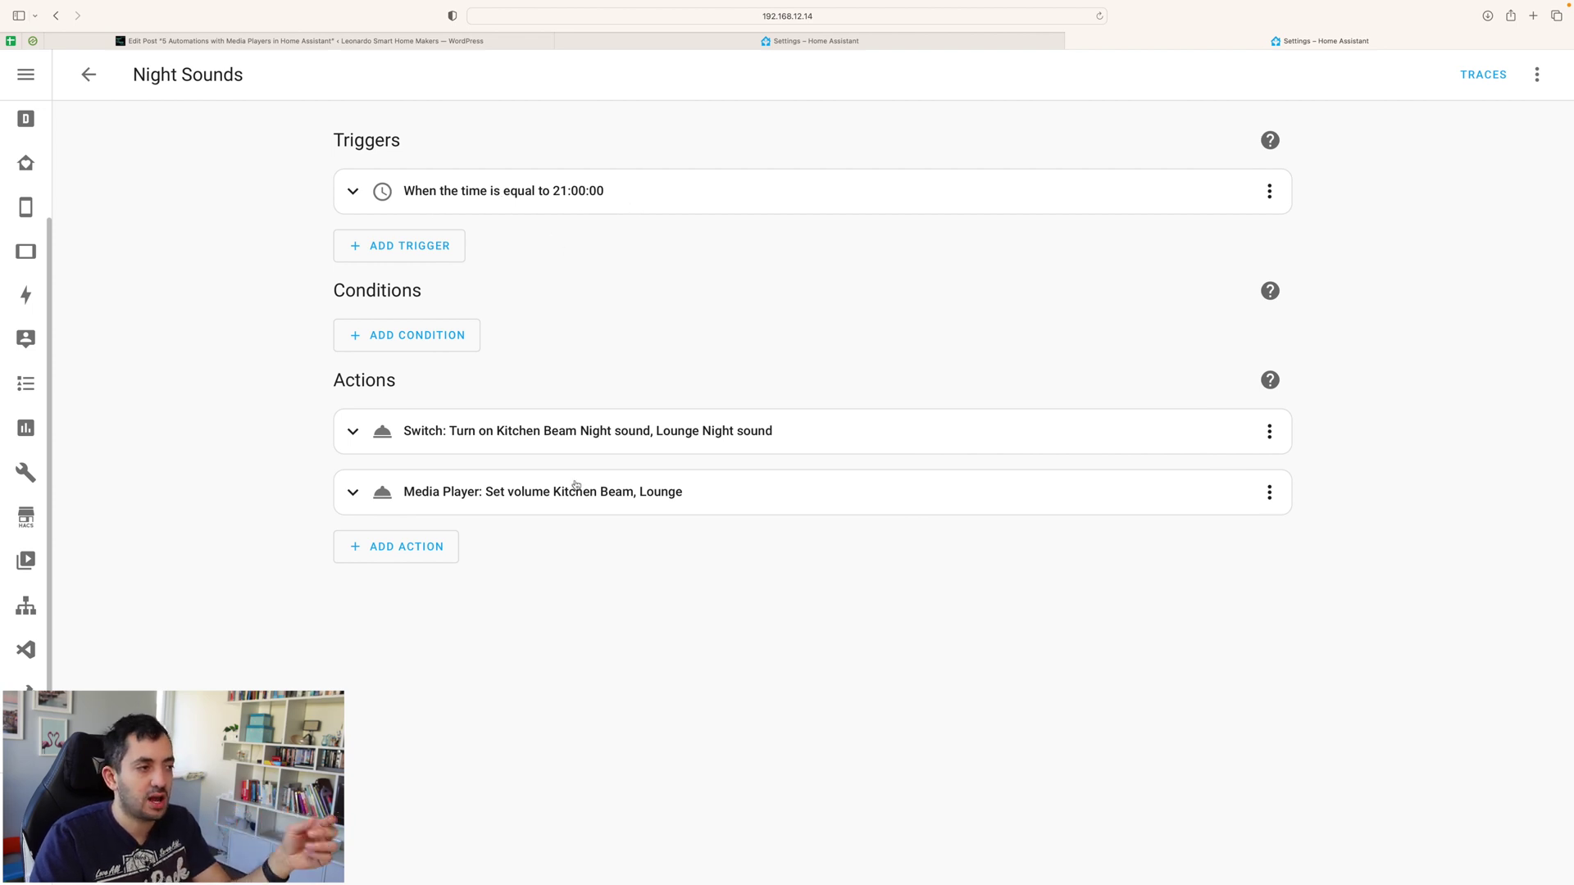
left_click(354, 434)
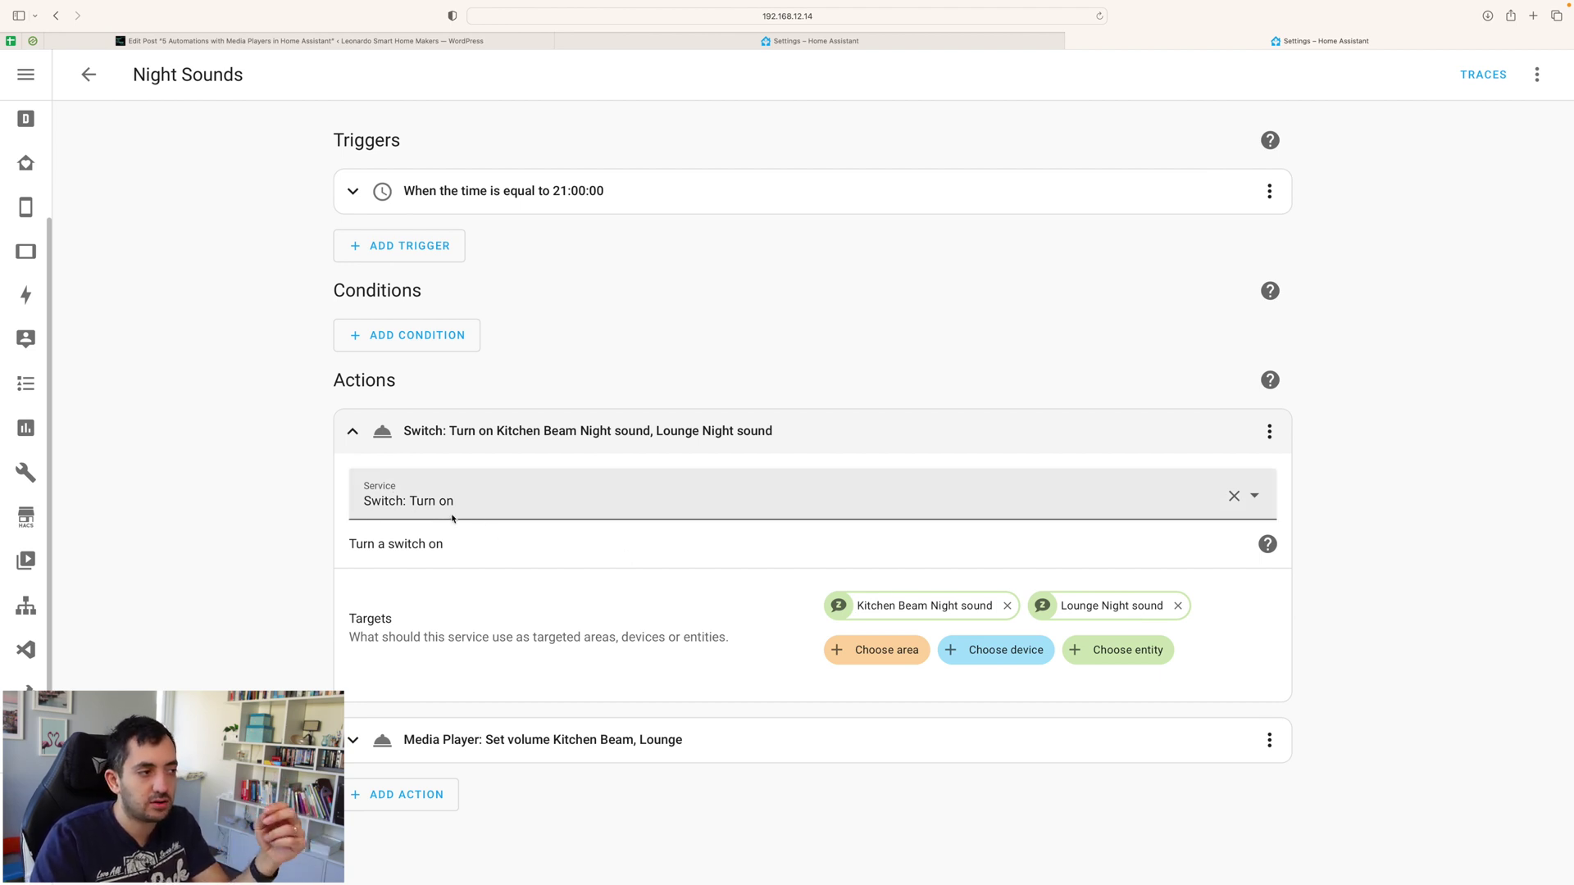
- Browse switch targets without adding one, then review the Set volume action's 0.1 level and collapse it
left_click(1127, 650)
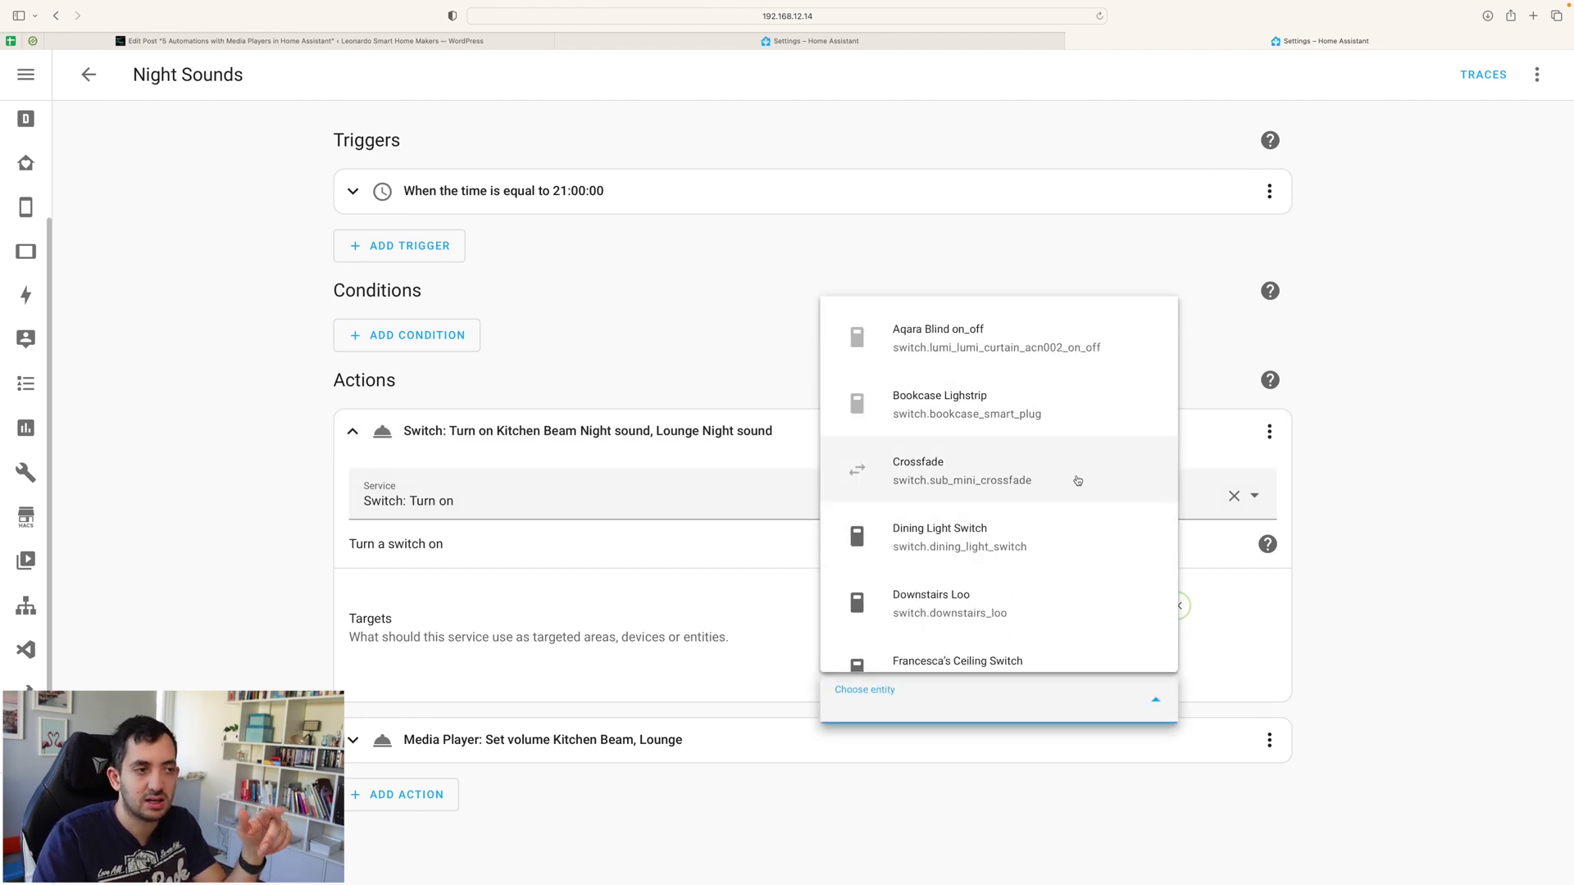
left_click(1393, 586)
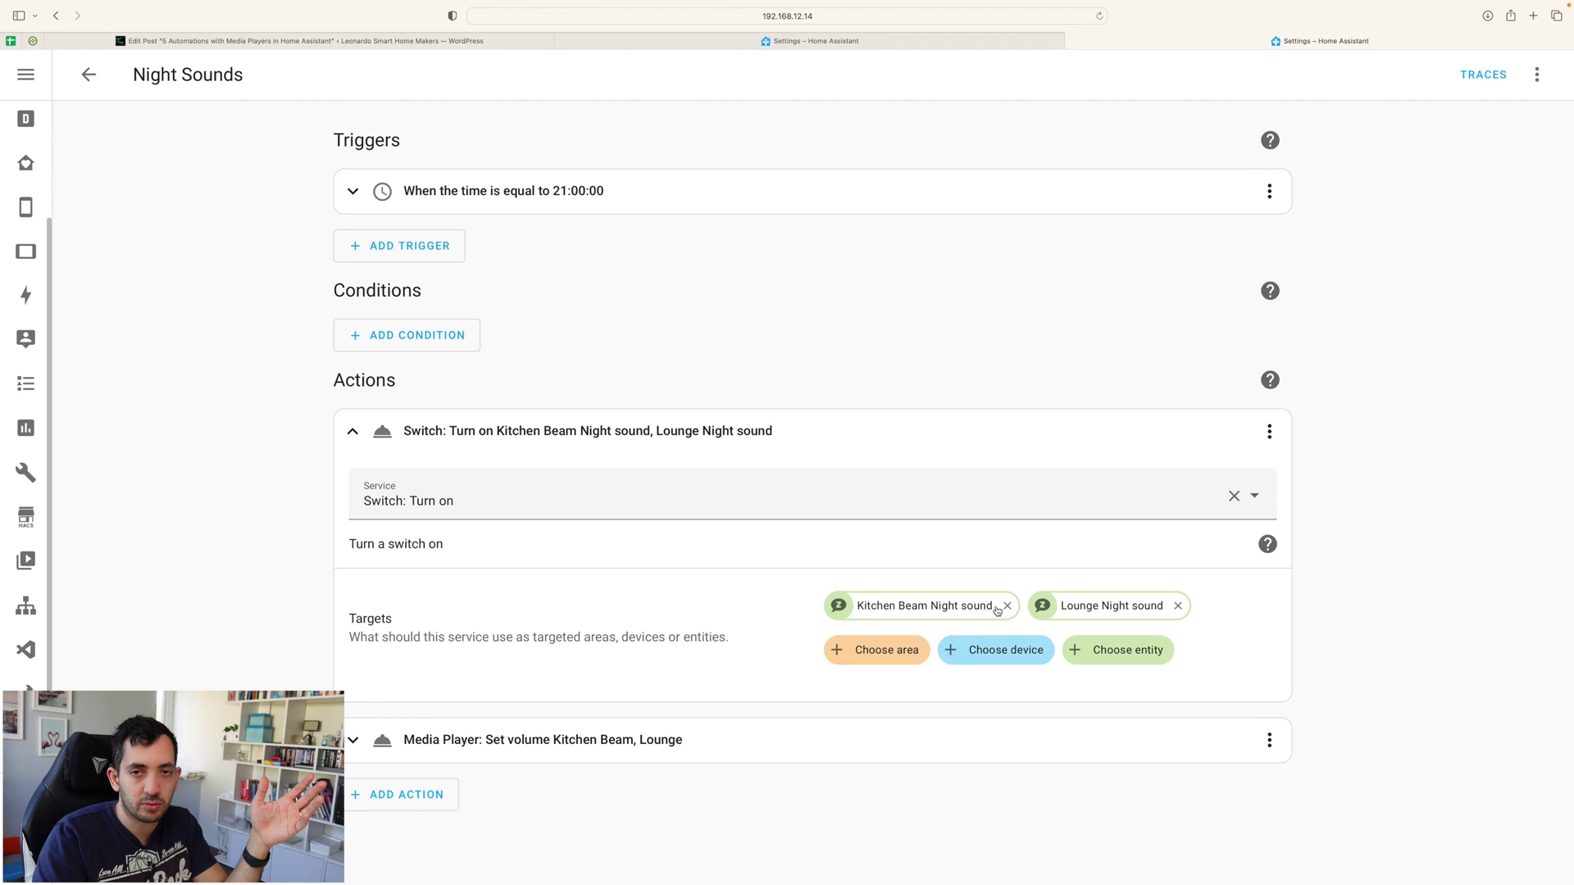
left_click(392, 443)
left_click(352, 492)
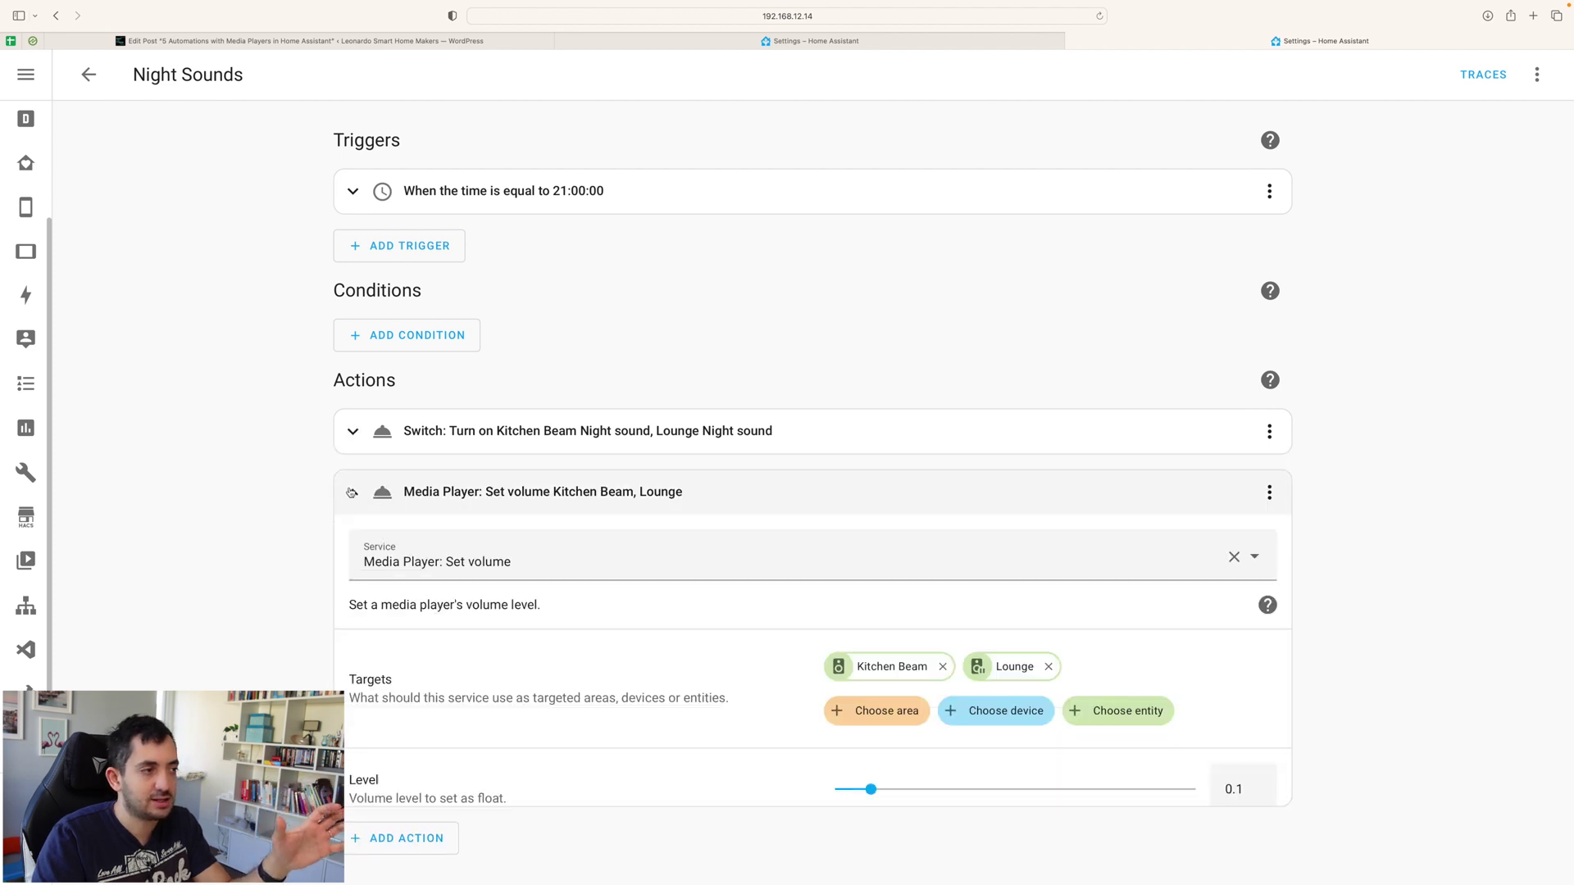
scroll(499, 574, "down", 1)
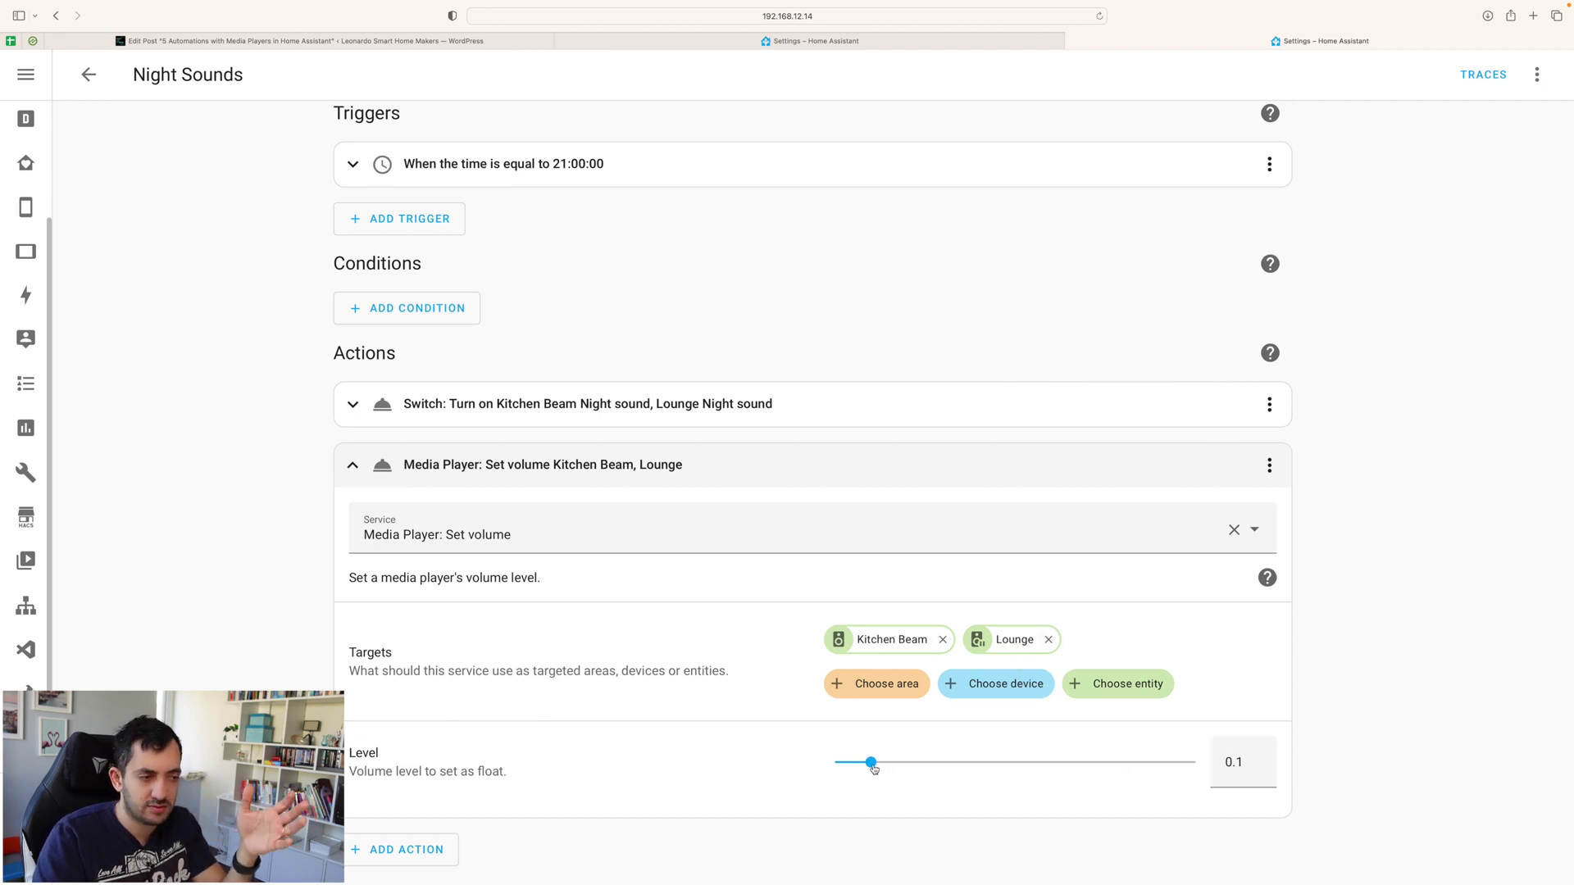
left_click(353, 465)
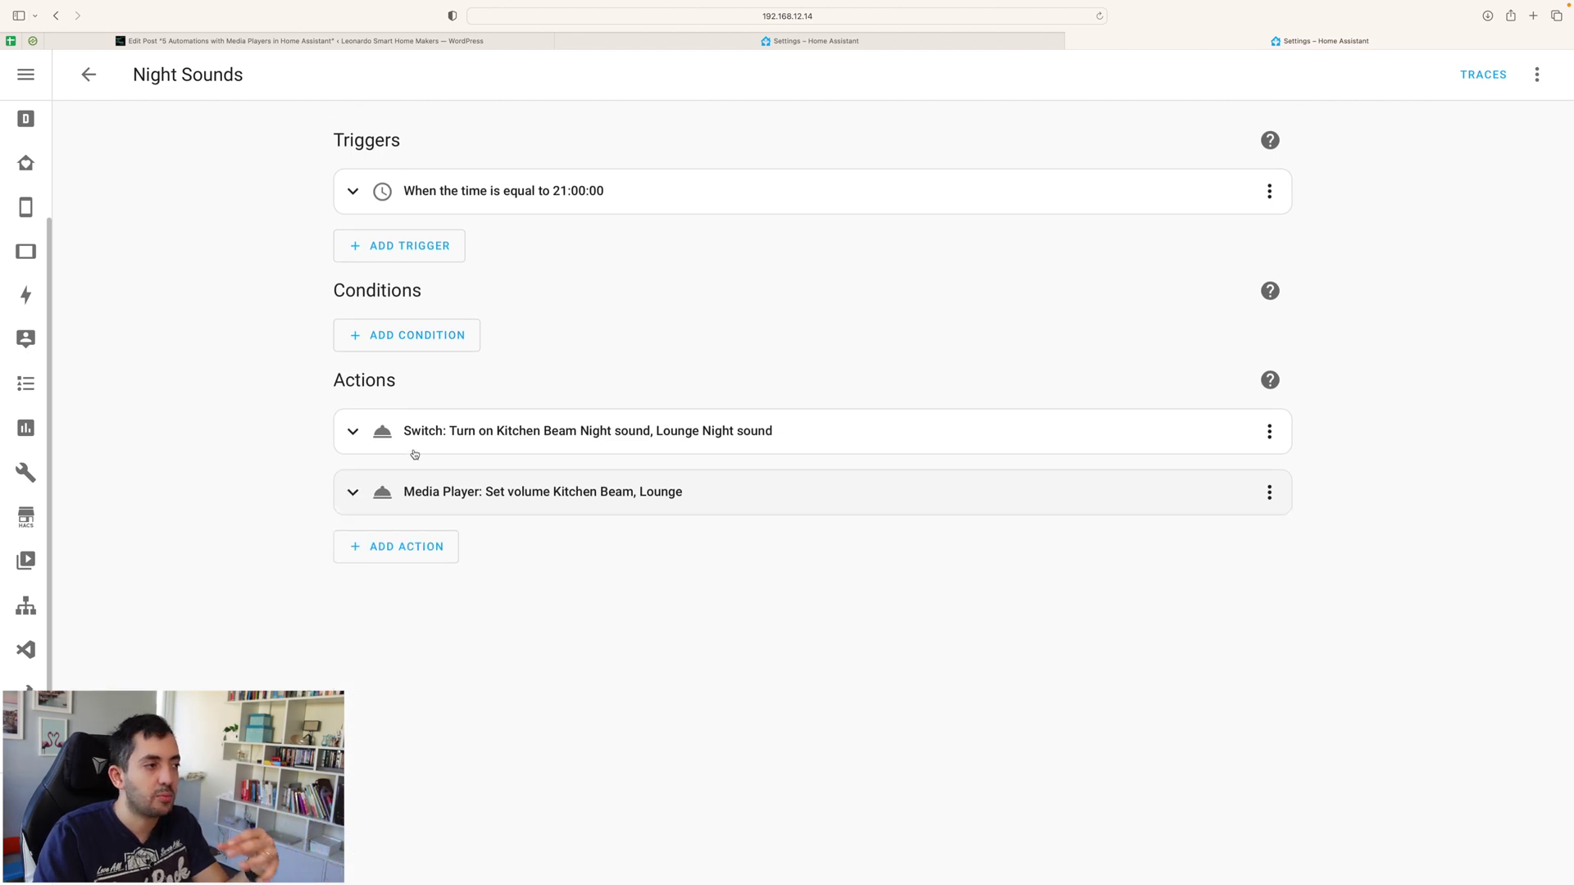
- Check the automation menu, expand Switch: Turn on, view its services, and open its options menu
left_click(1535, 84)
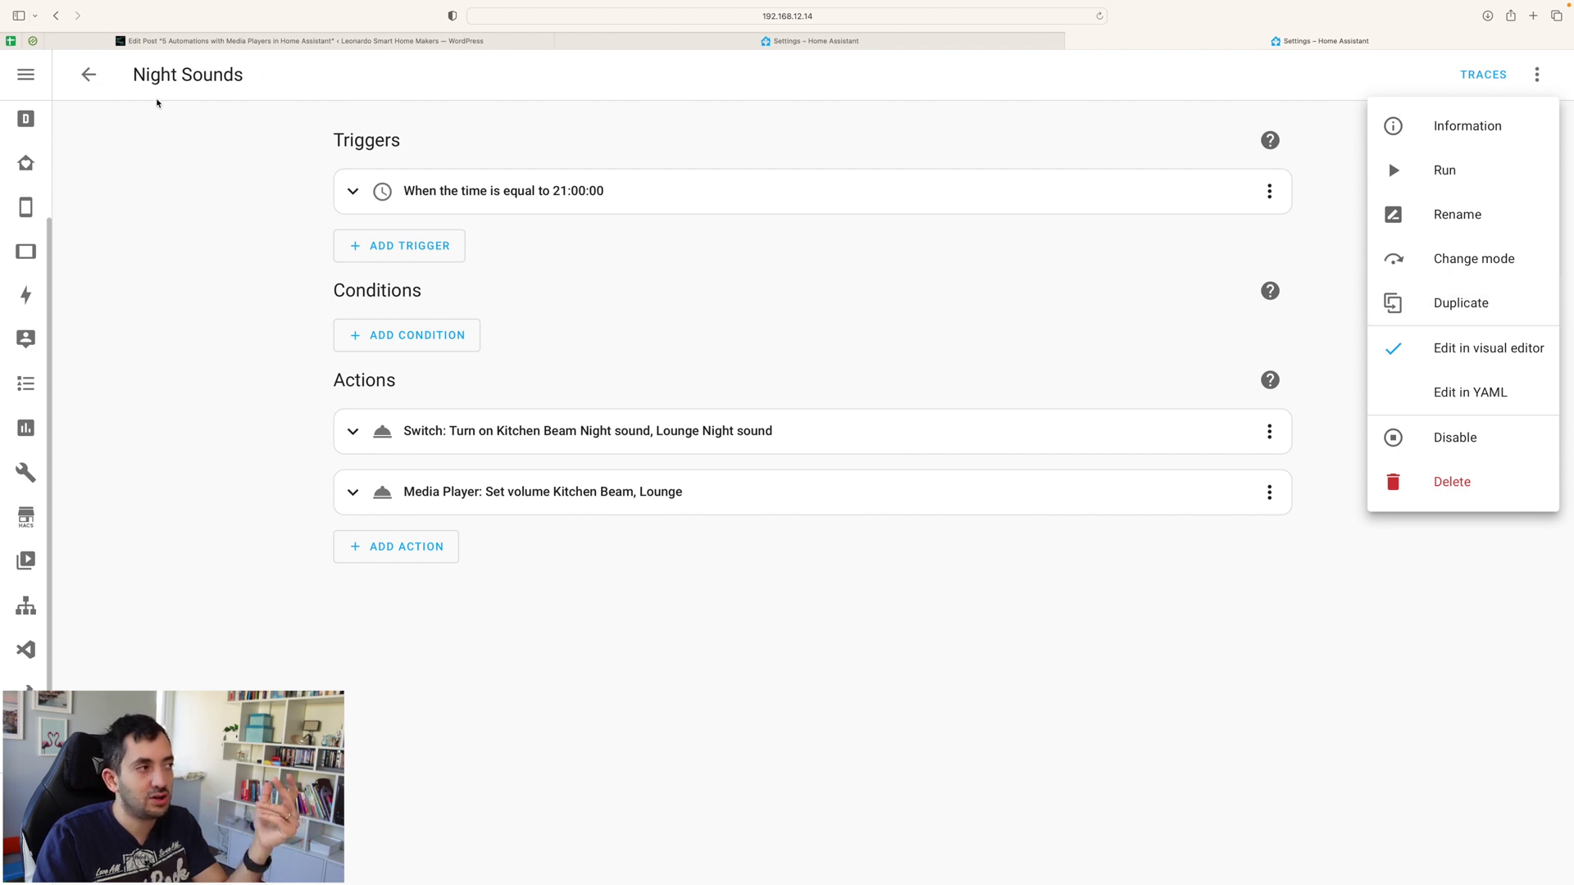
left_click(732, 342)
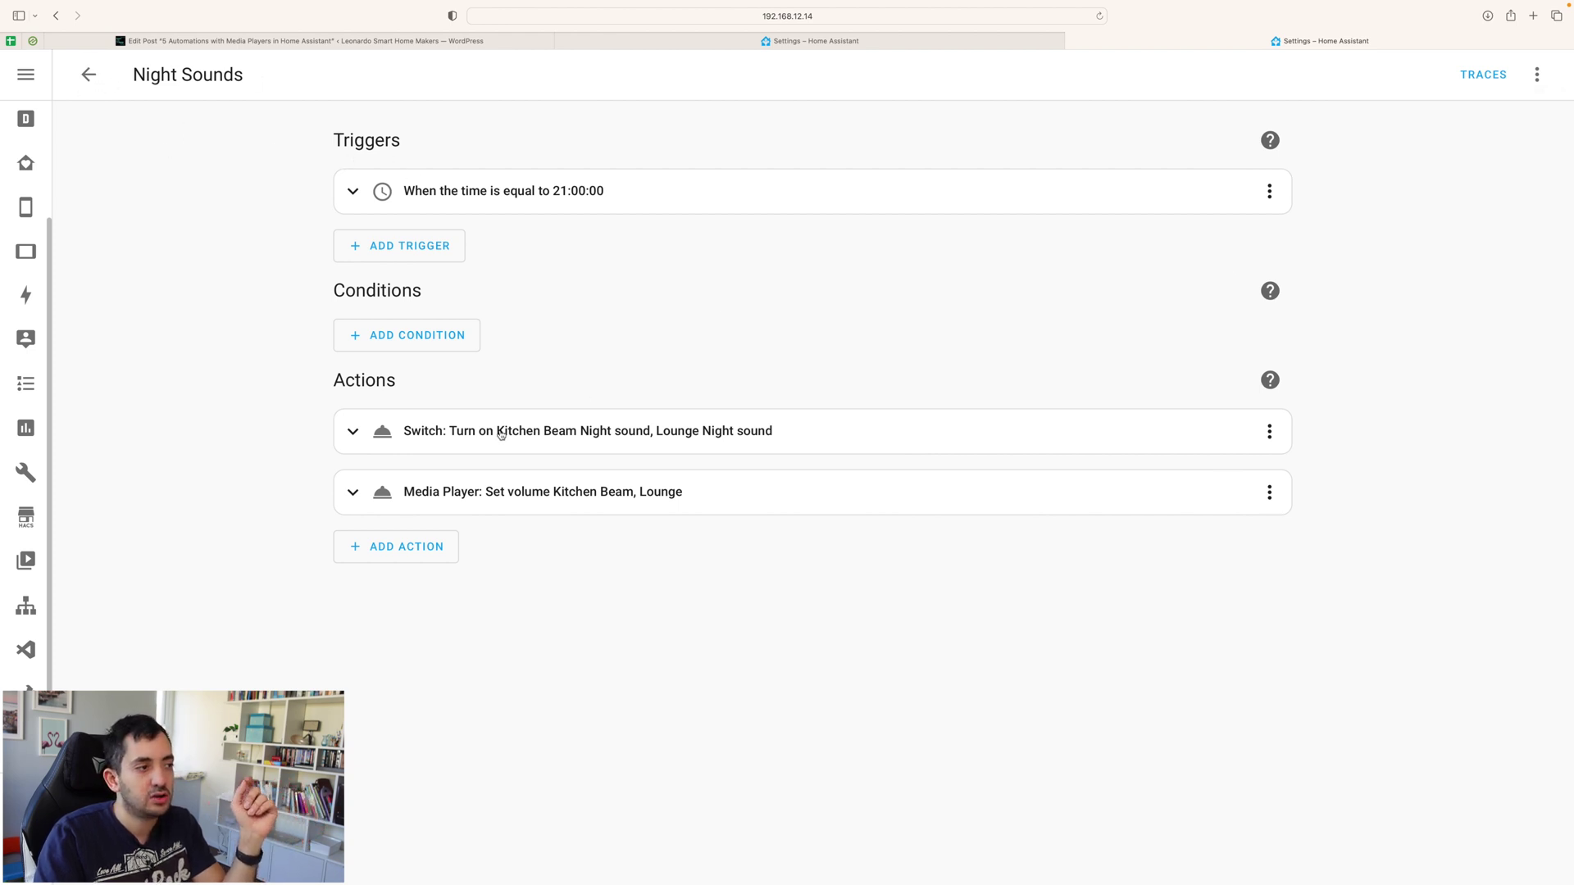
left_click(383, 441)
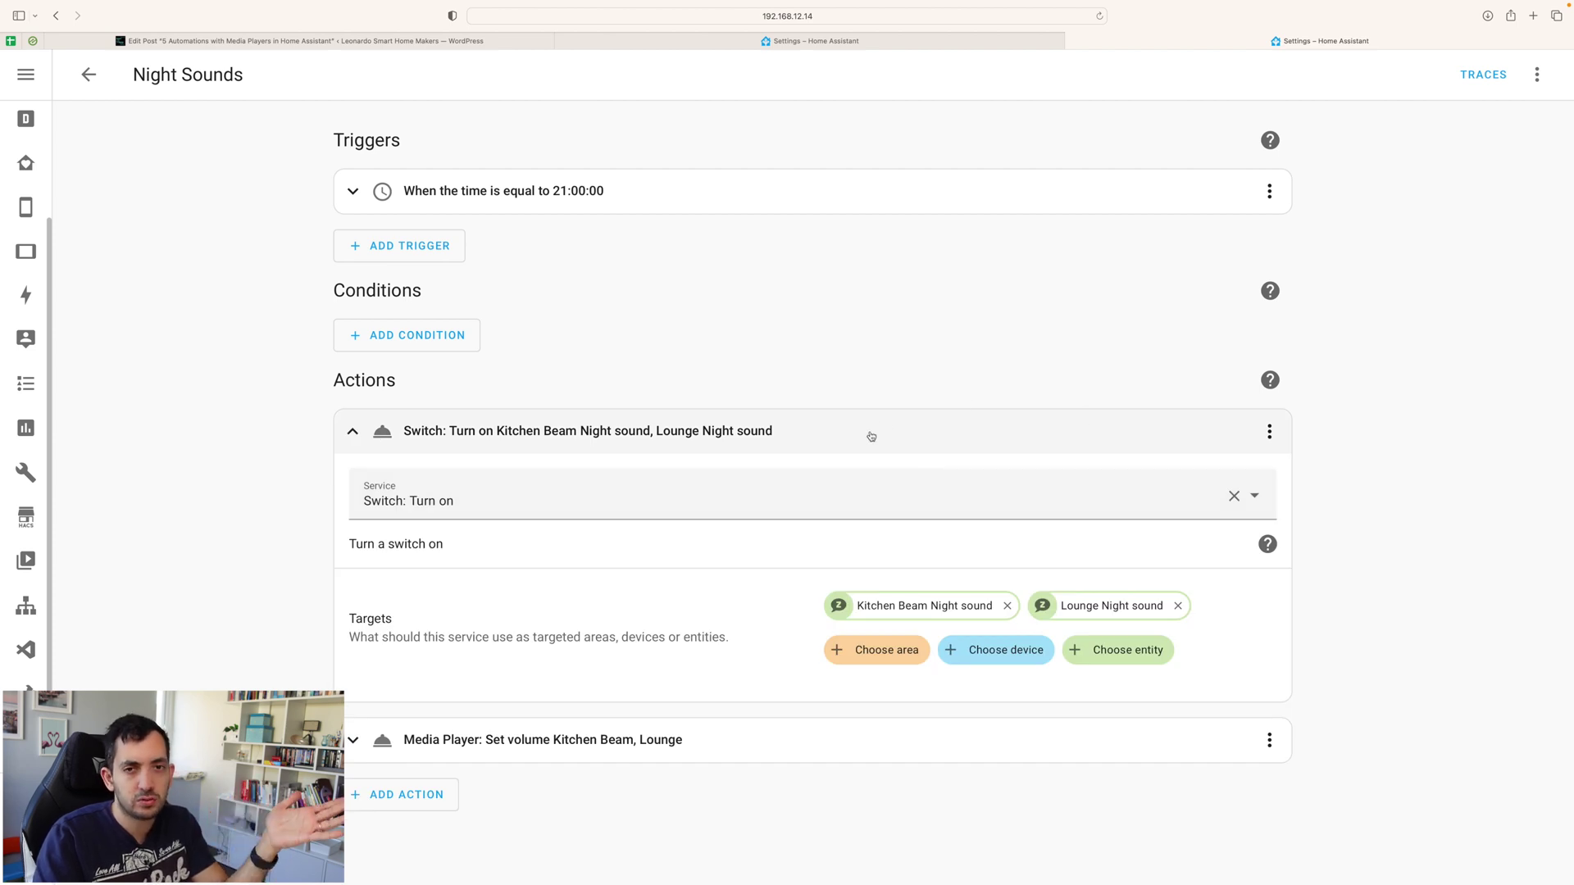
left_click(474, 503)
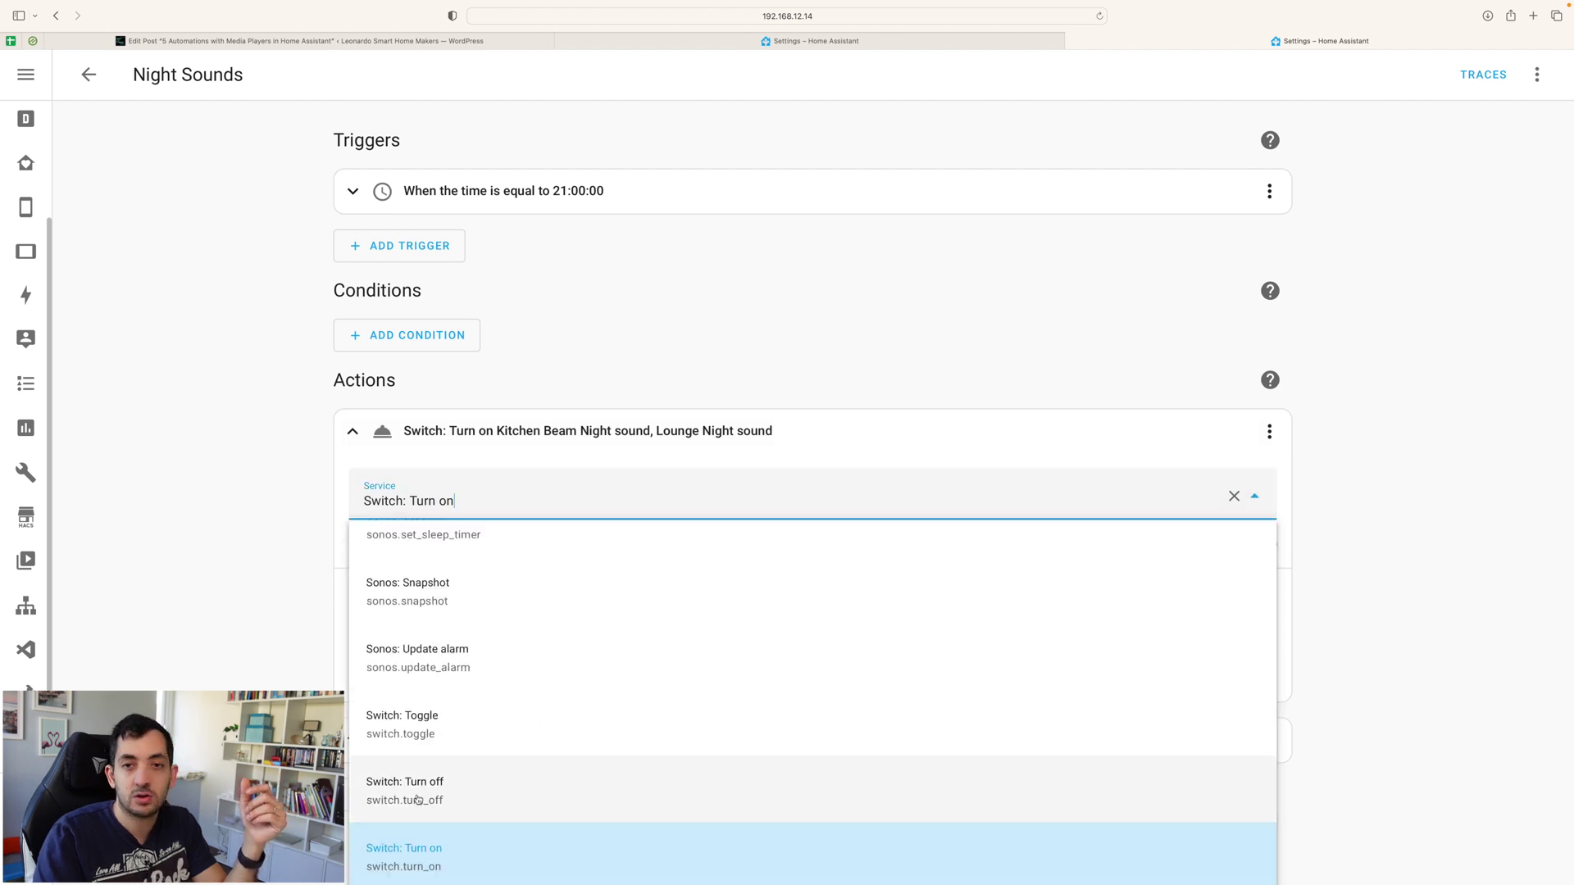
key("Escape")
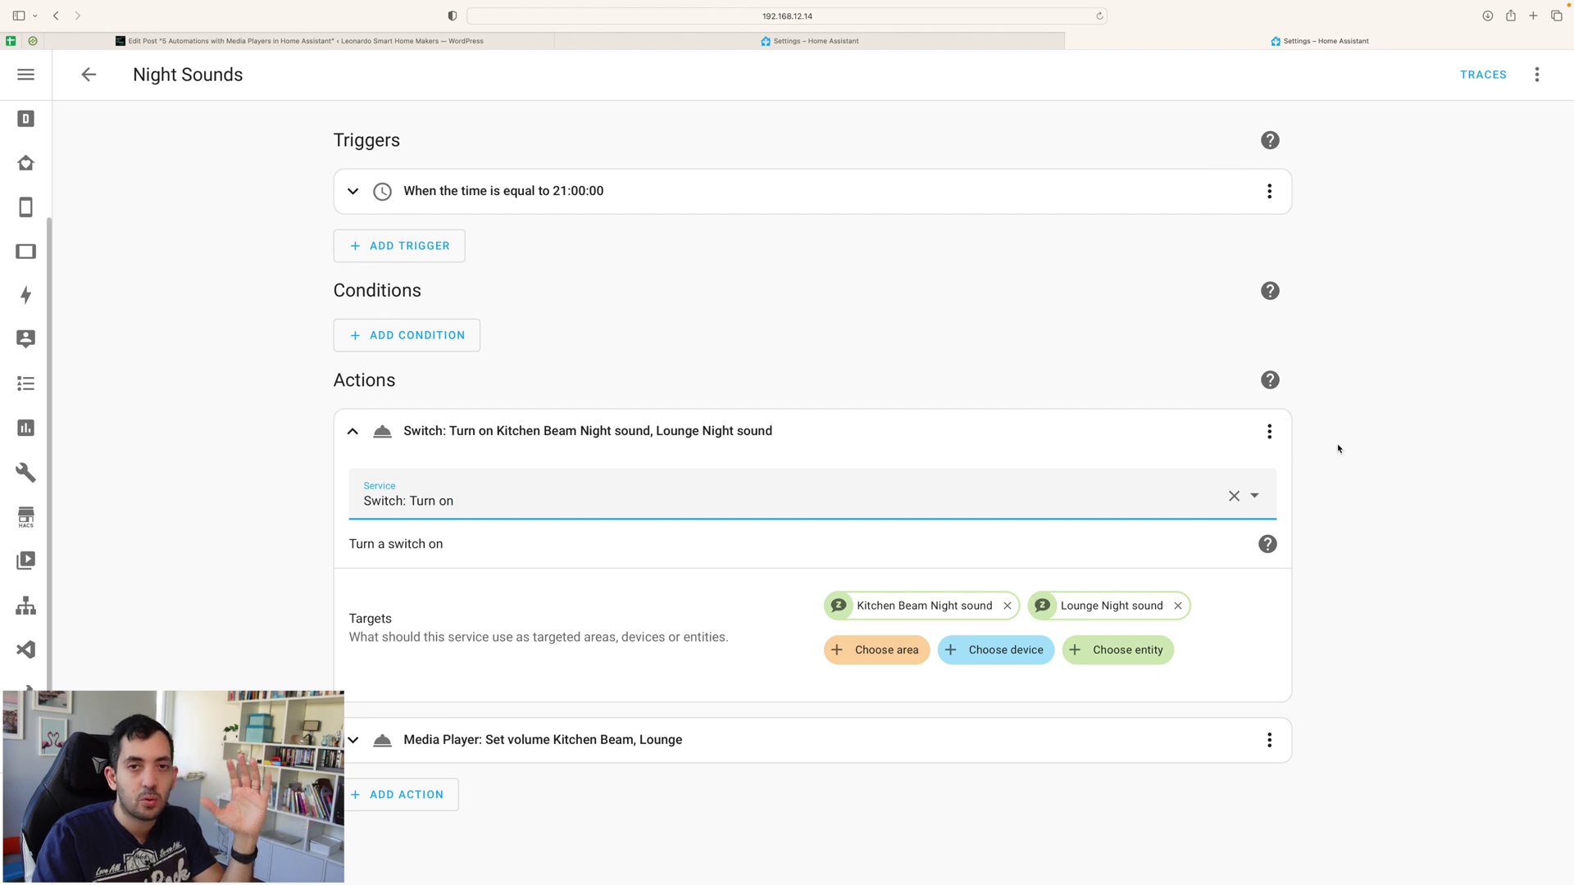
left_click(1271, 434)
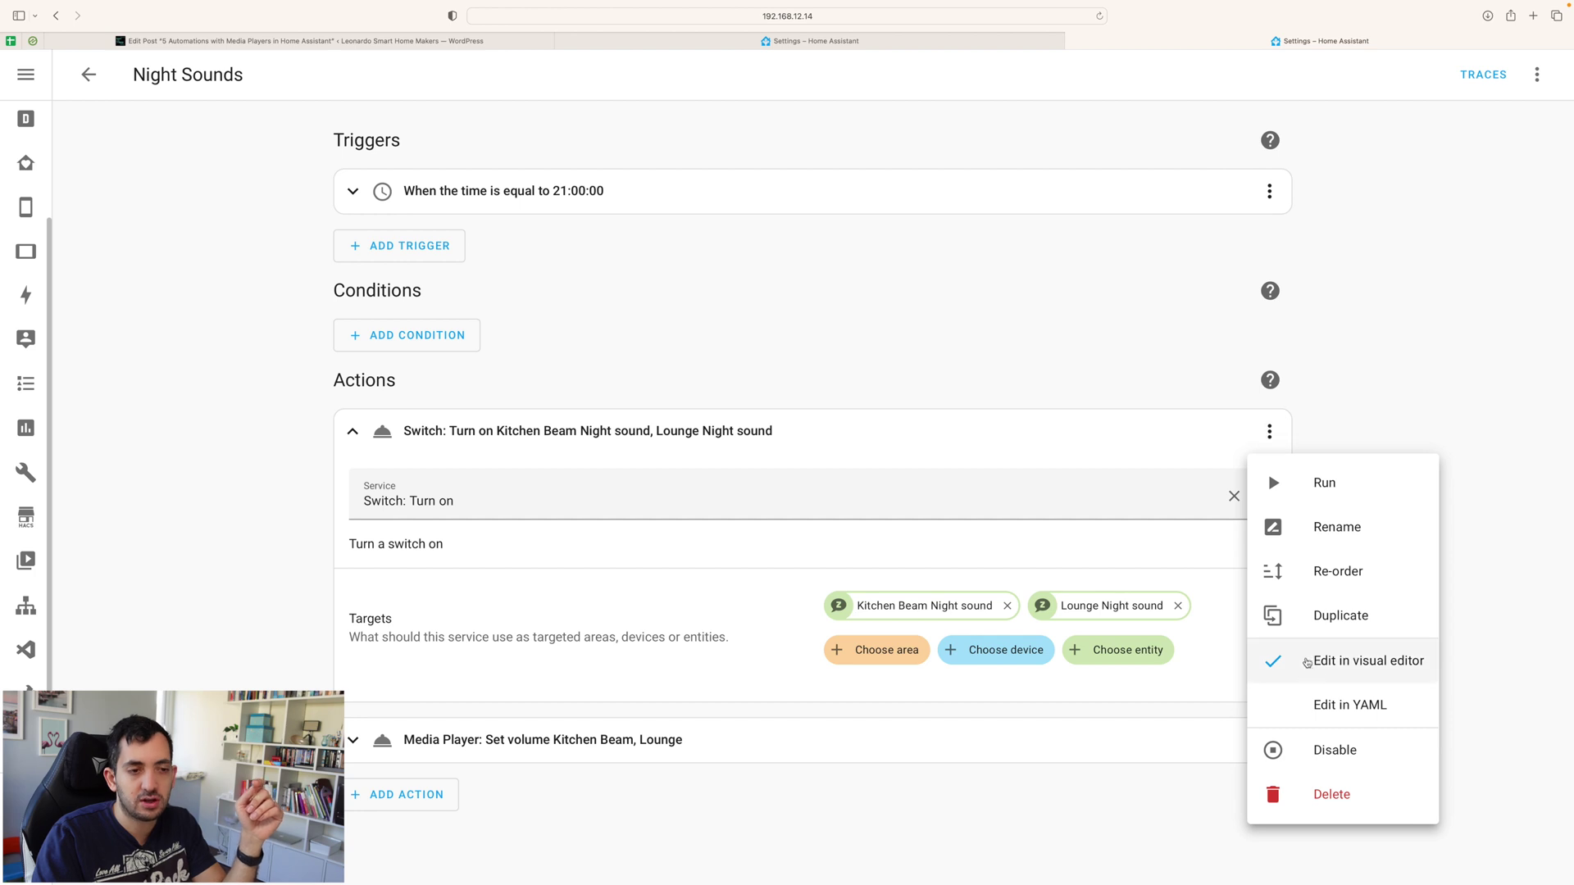
- Edit the Switch action in YAML, changing switch.turn_on to switch.turn_off
left_click(1336, 704)
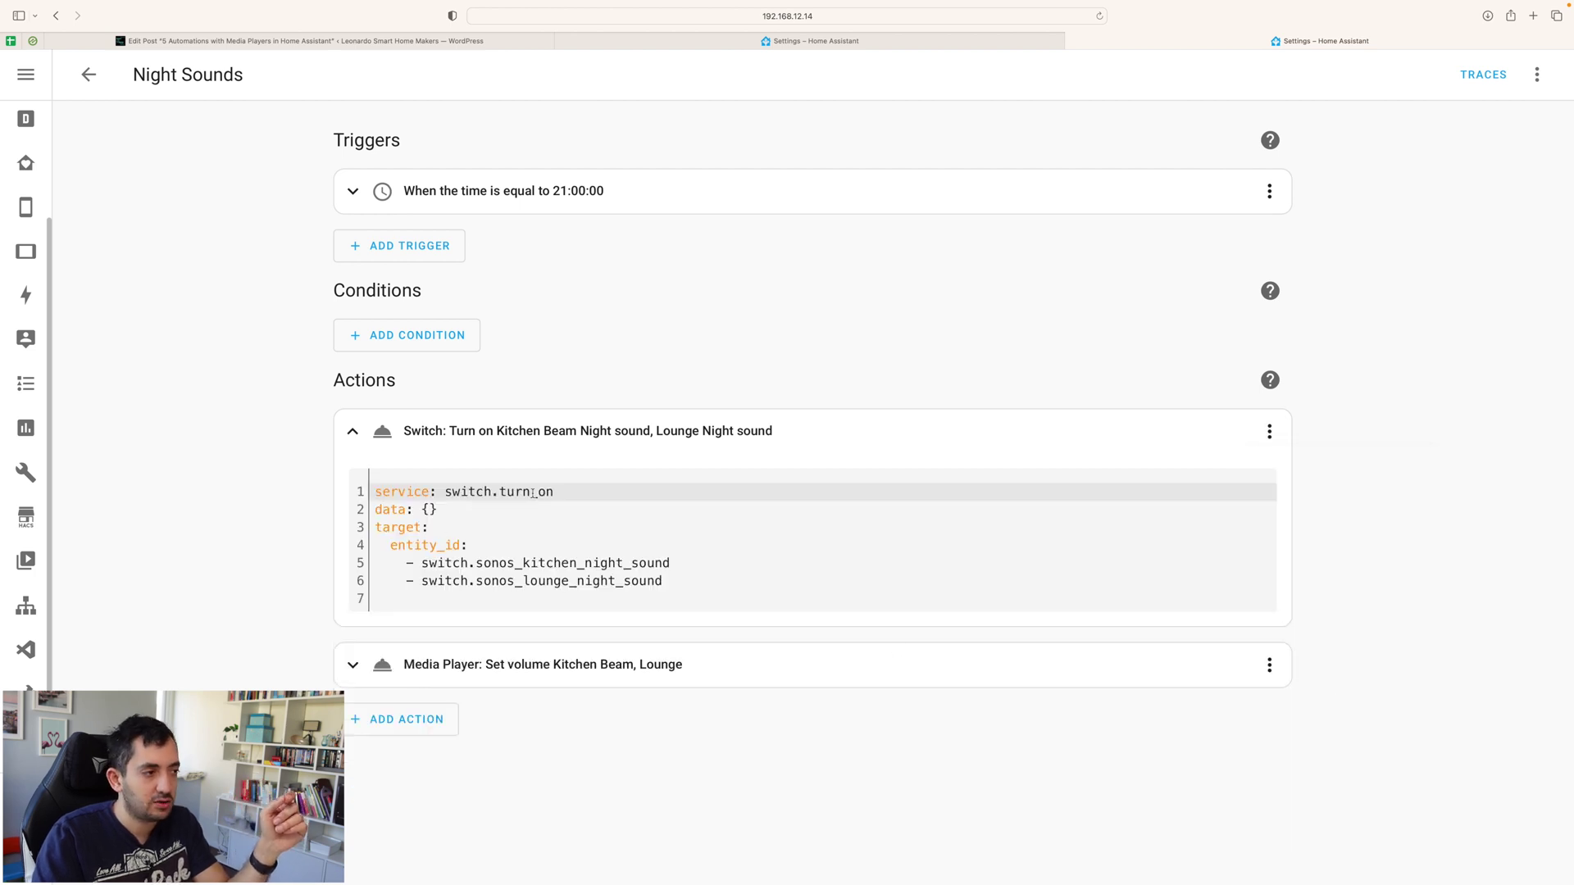
left_click_drag(533, 493, 553, 492)
type("ofd")
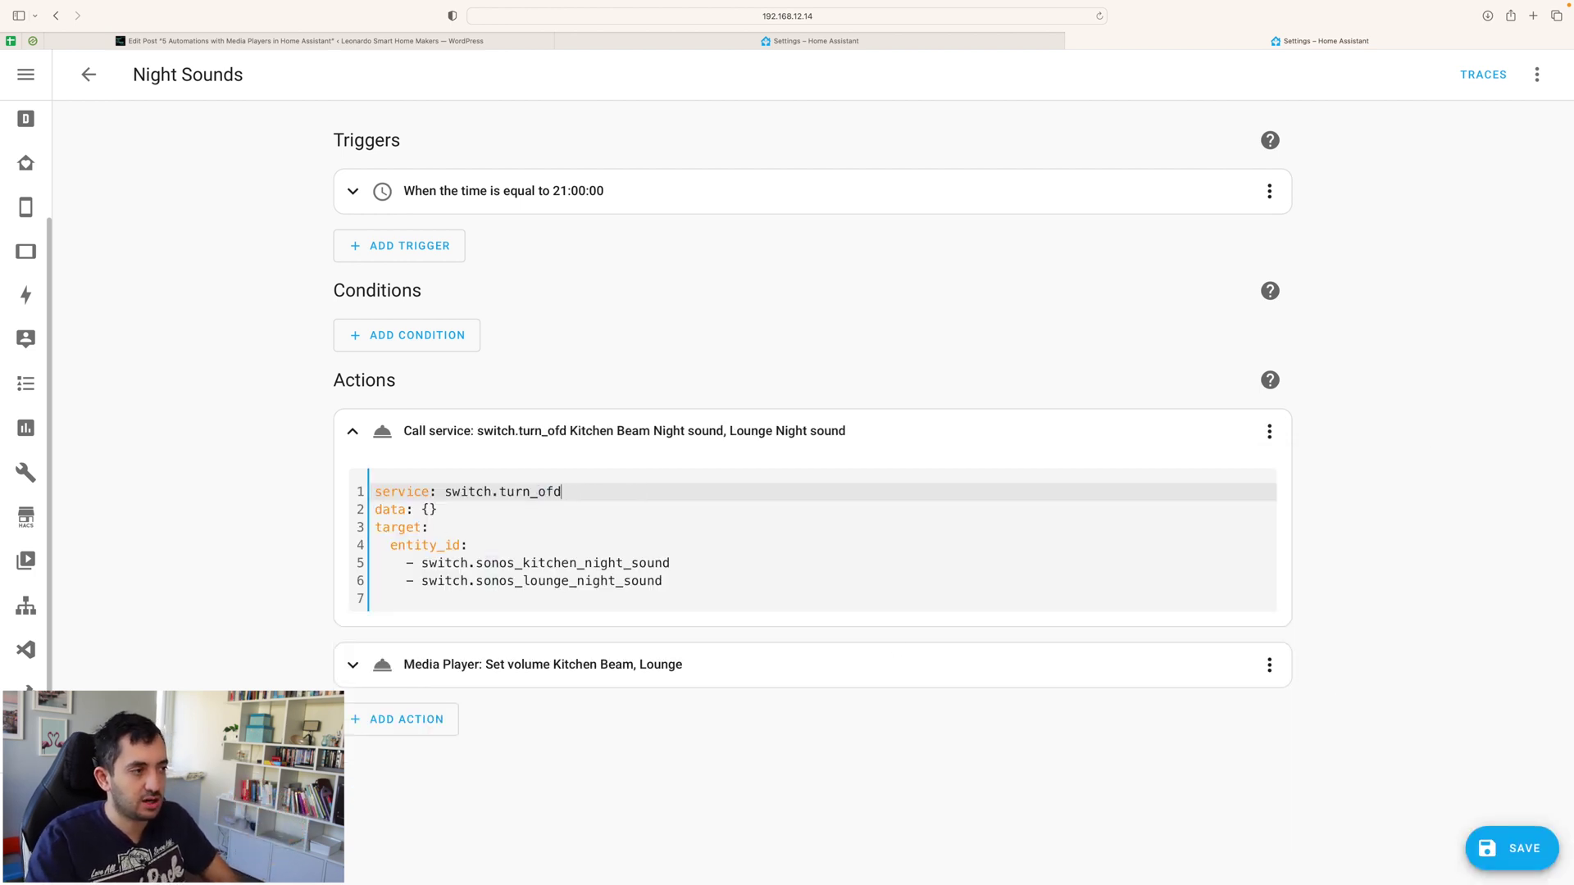
key("BackSpace")
type("f")
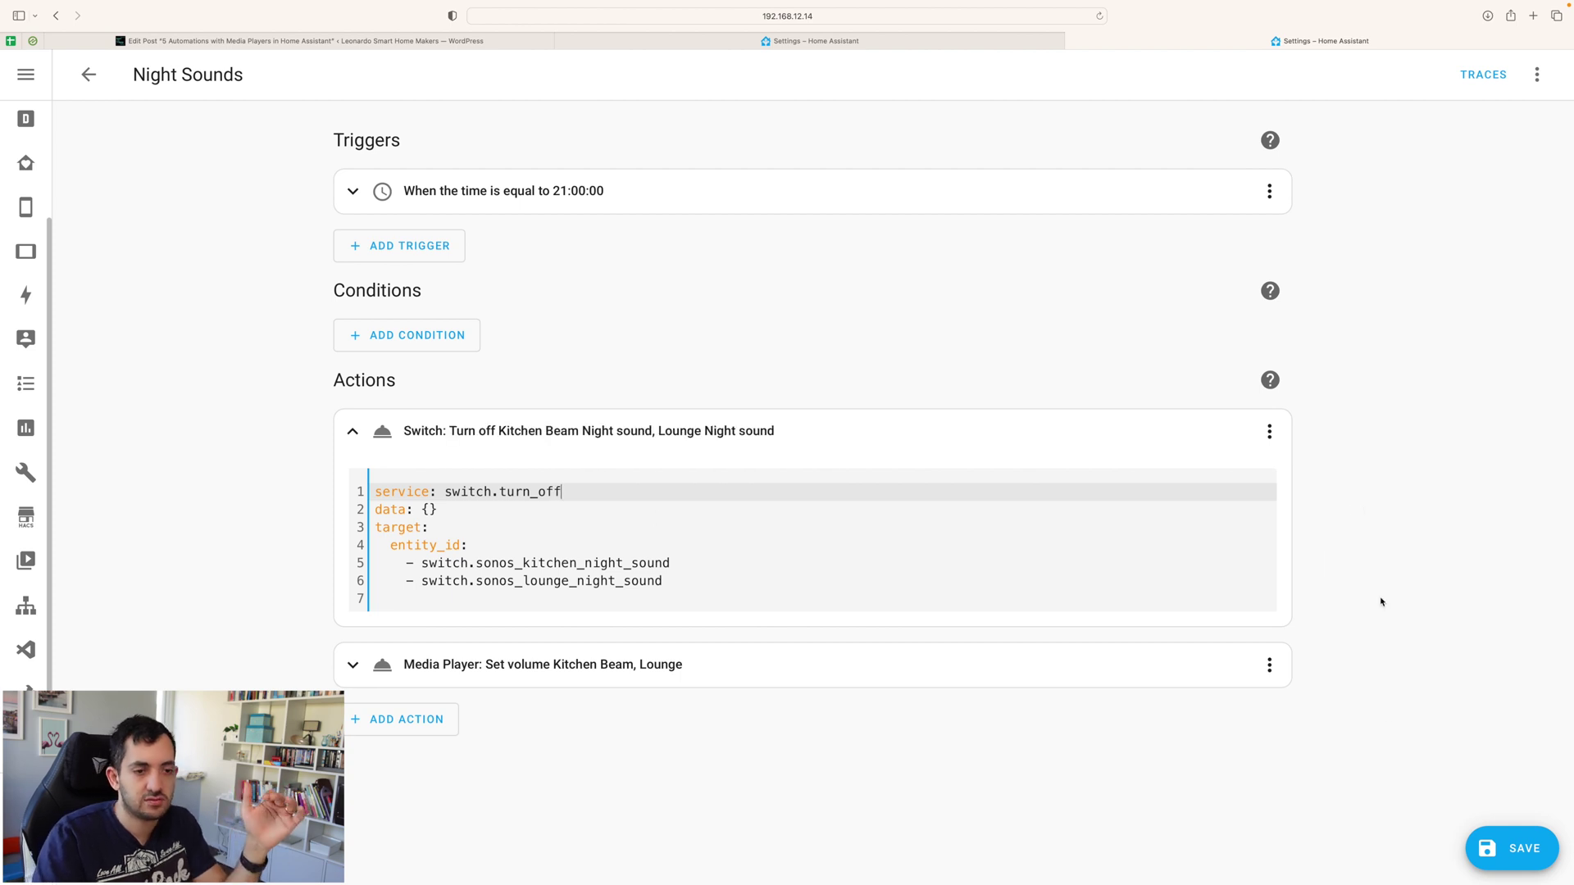
- Return the action to the visual editor and pick a switch service from the list
left_click(1269, 431)
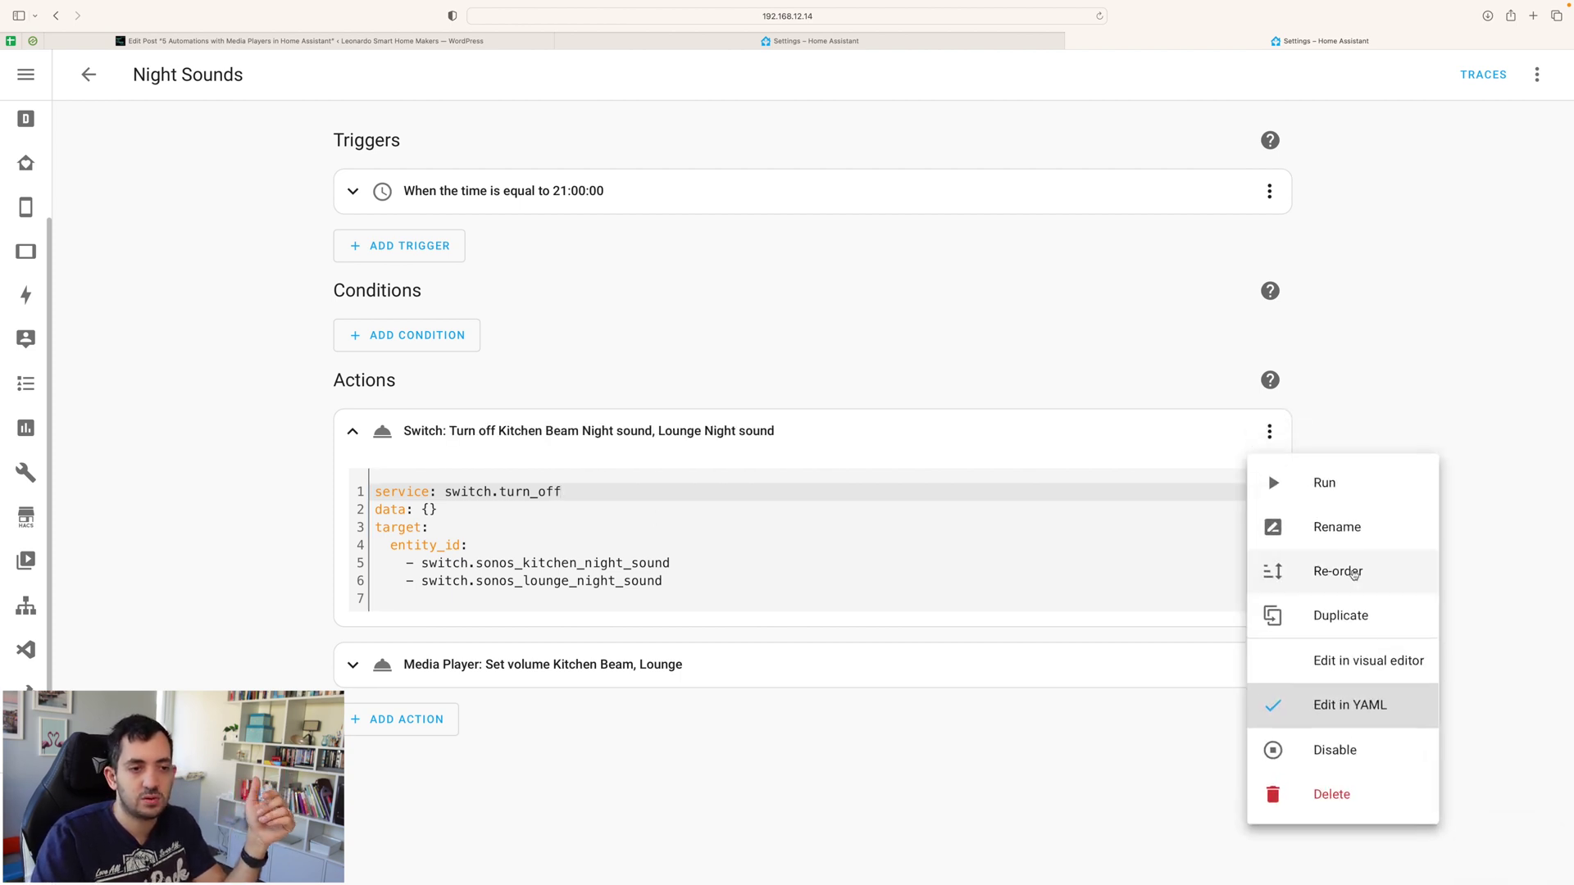
left_click(1357, 660)
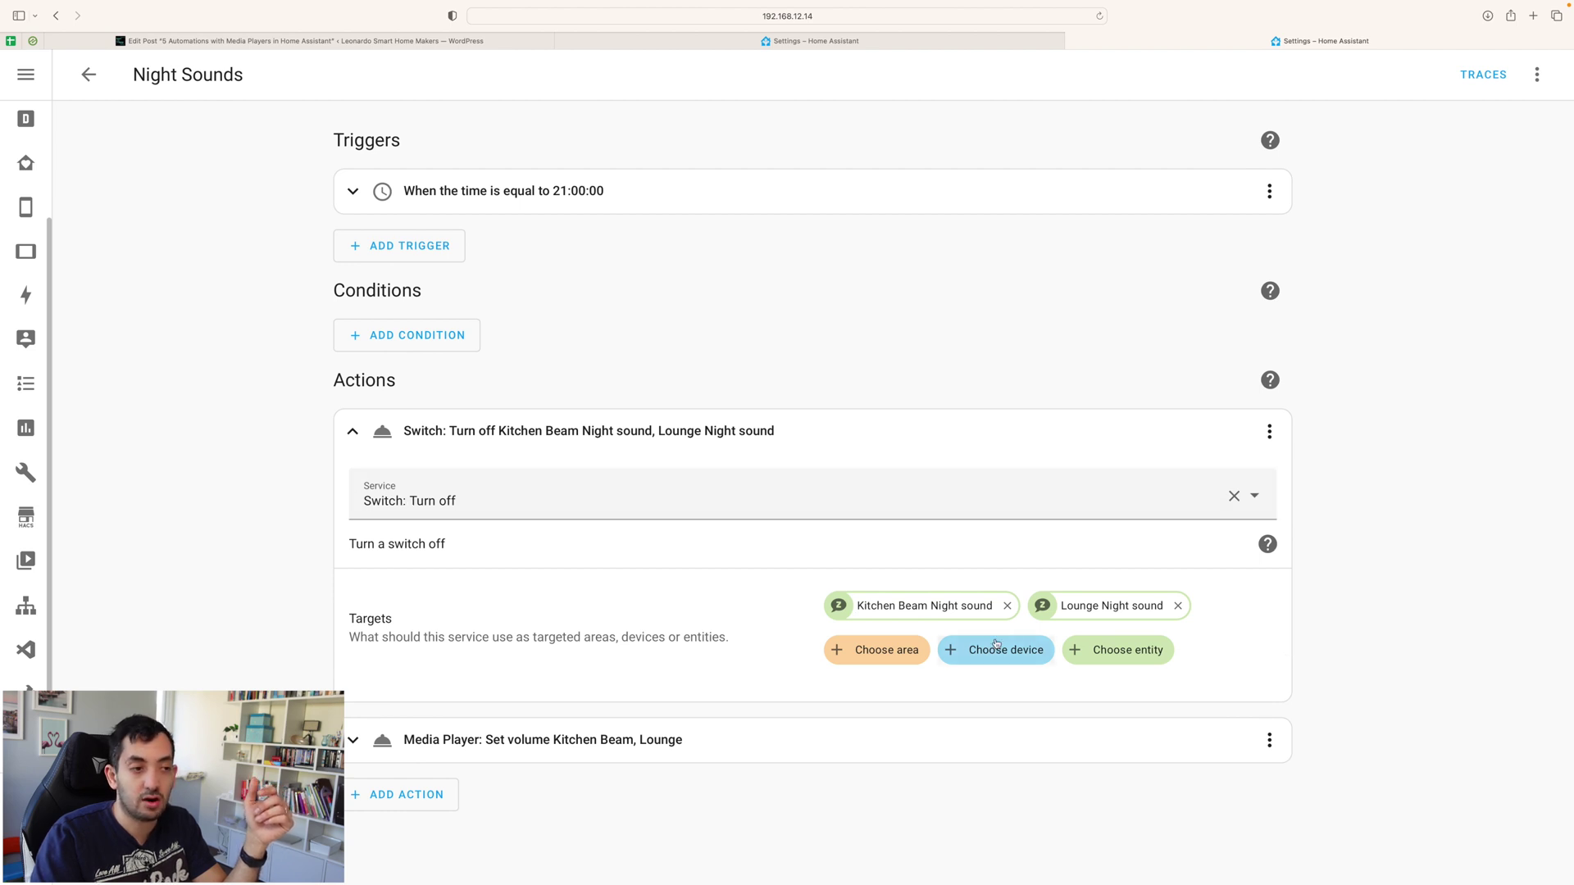
left_click(1186, 510)
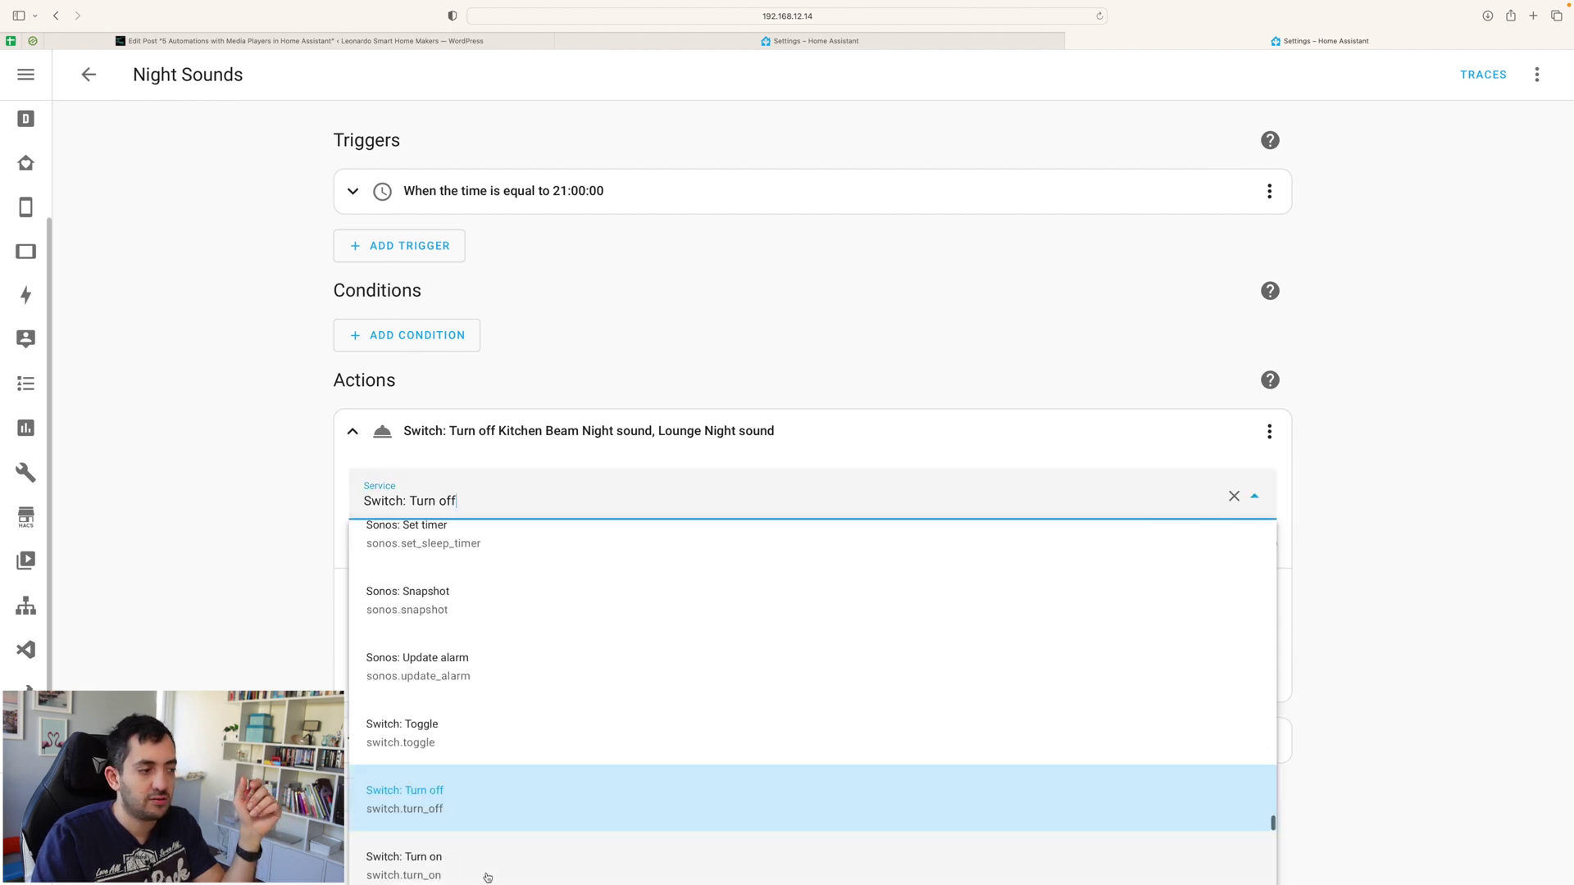
left_click(481, 868)
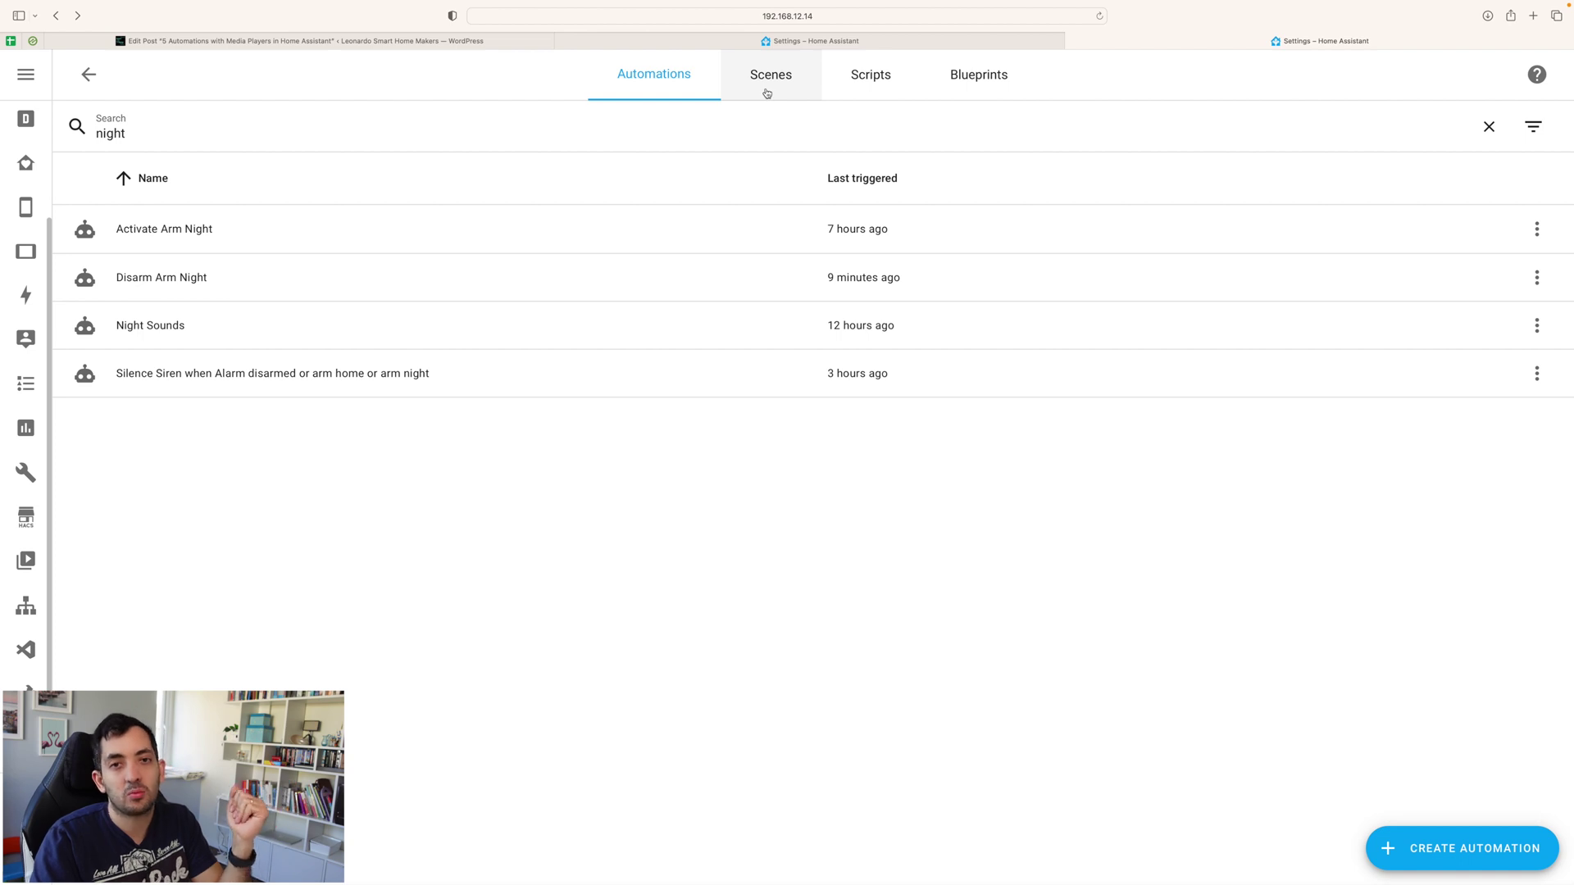
- Search the automations for 'movie' and open Movie in Living Room
left_click(184, 131)
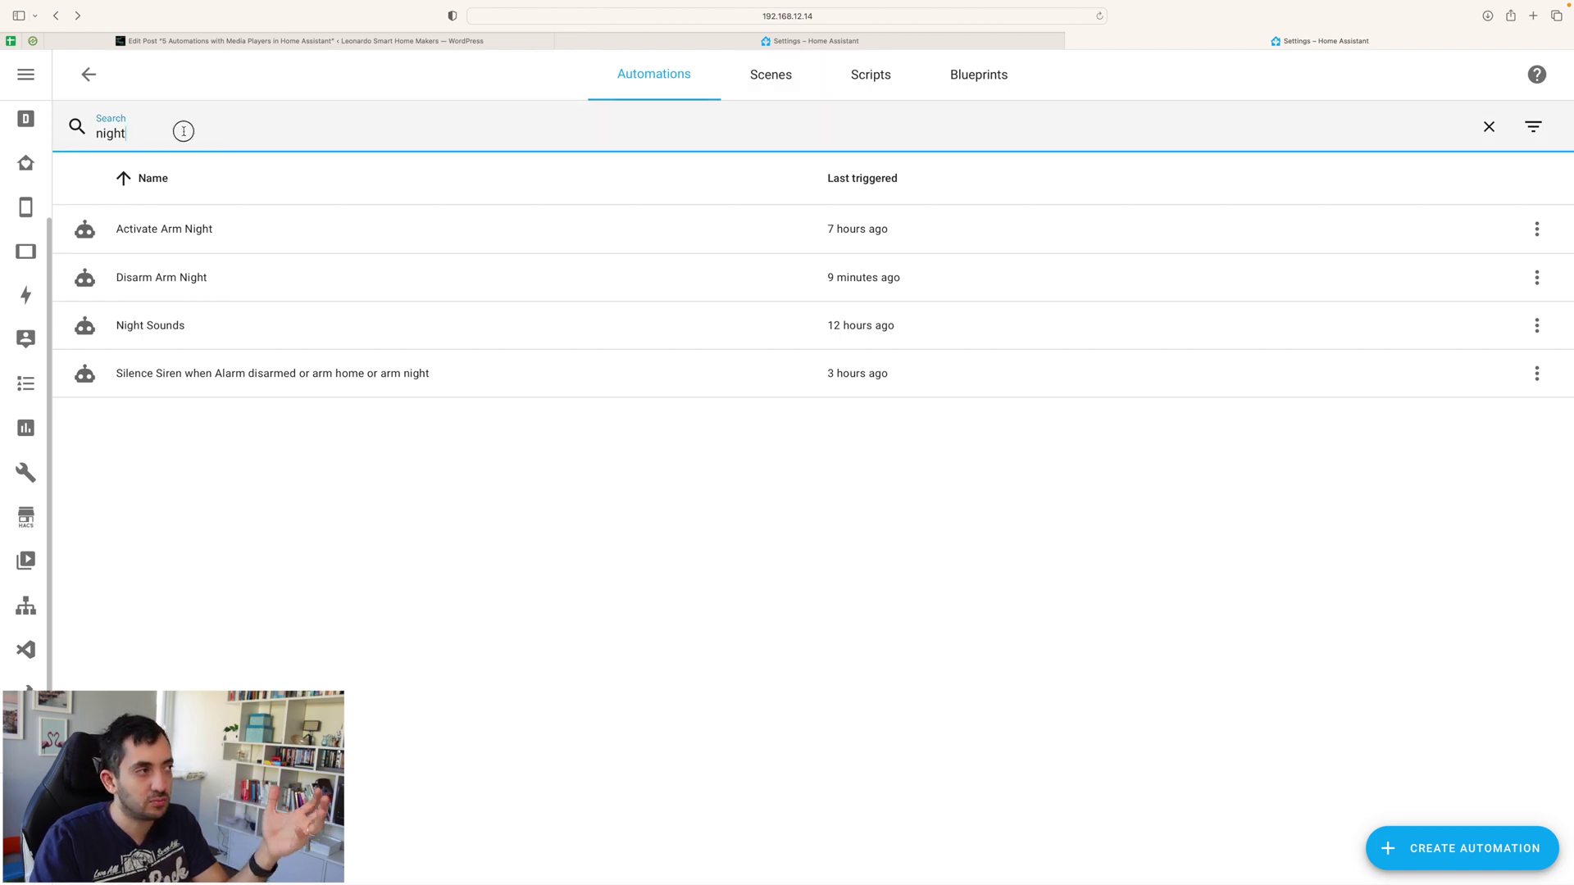
key("super+a")
type("movie")
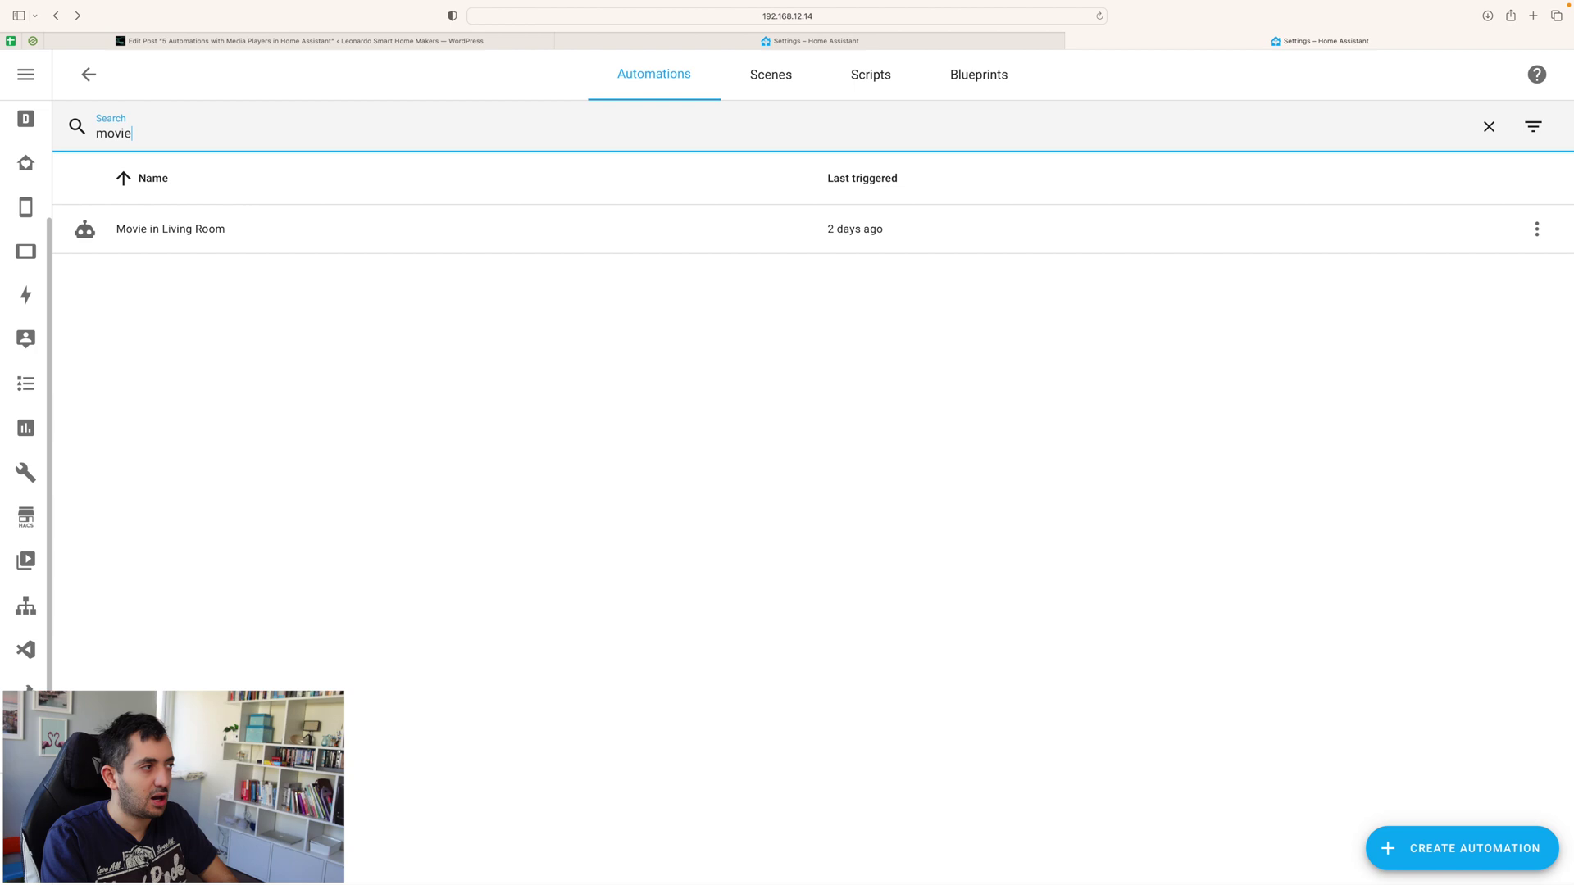
left_click(189, 241)
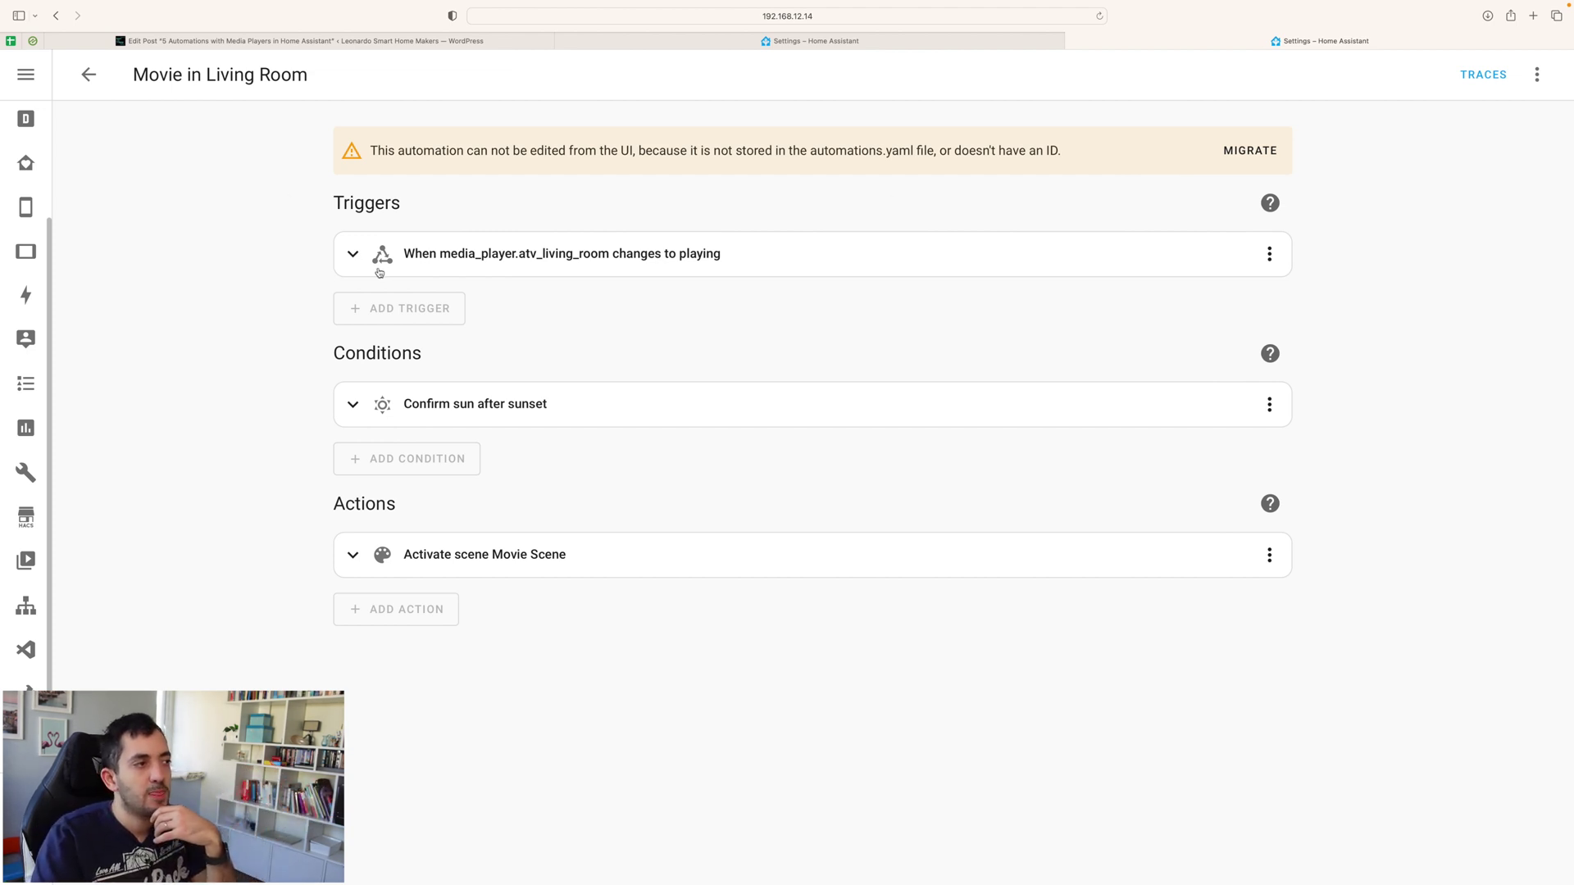
- Review the media player trigger and Movie Scene action, then return to the automations list
left_click(346, 261)
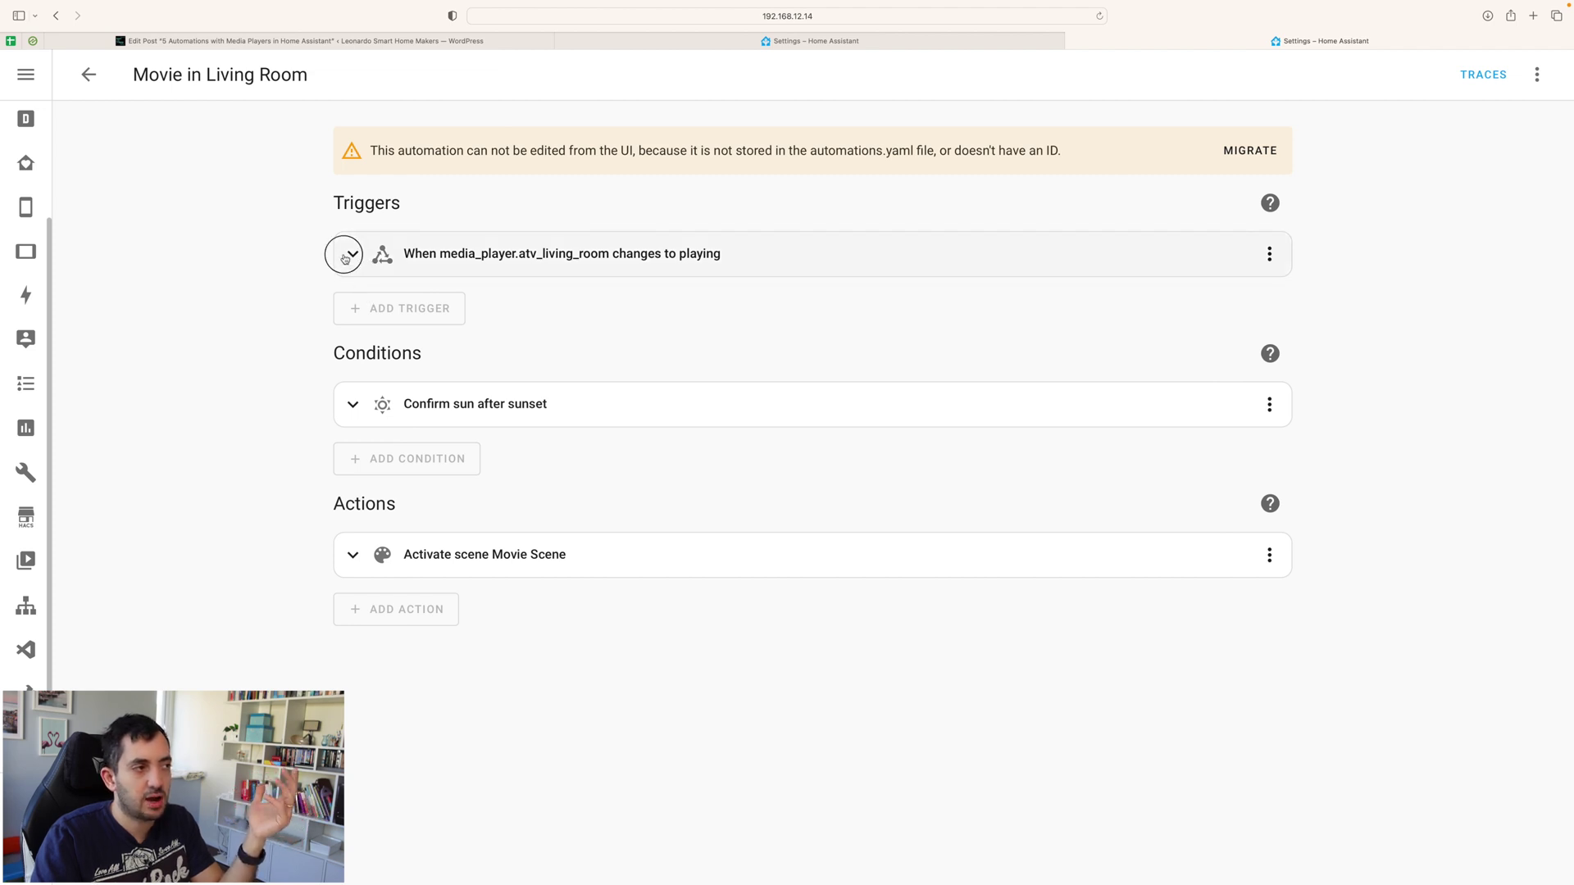
left_click(358, 257)
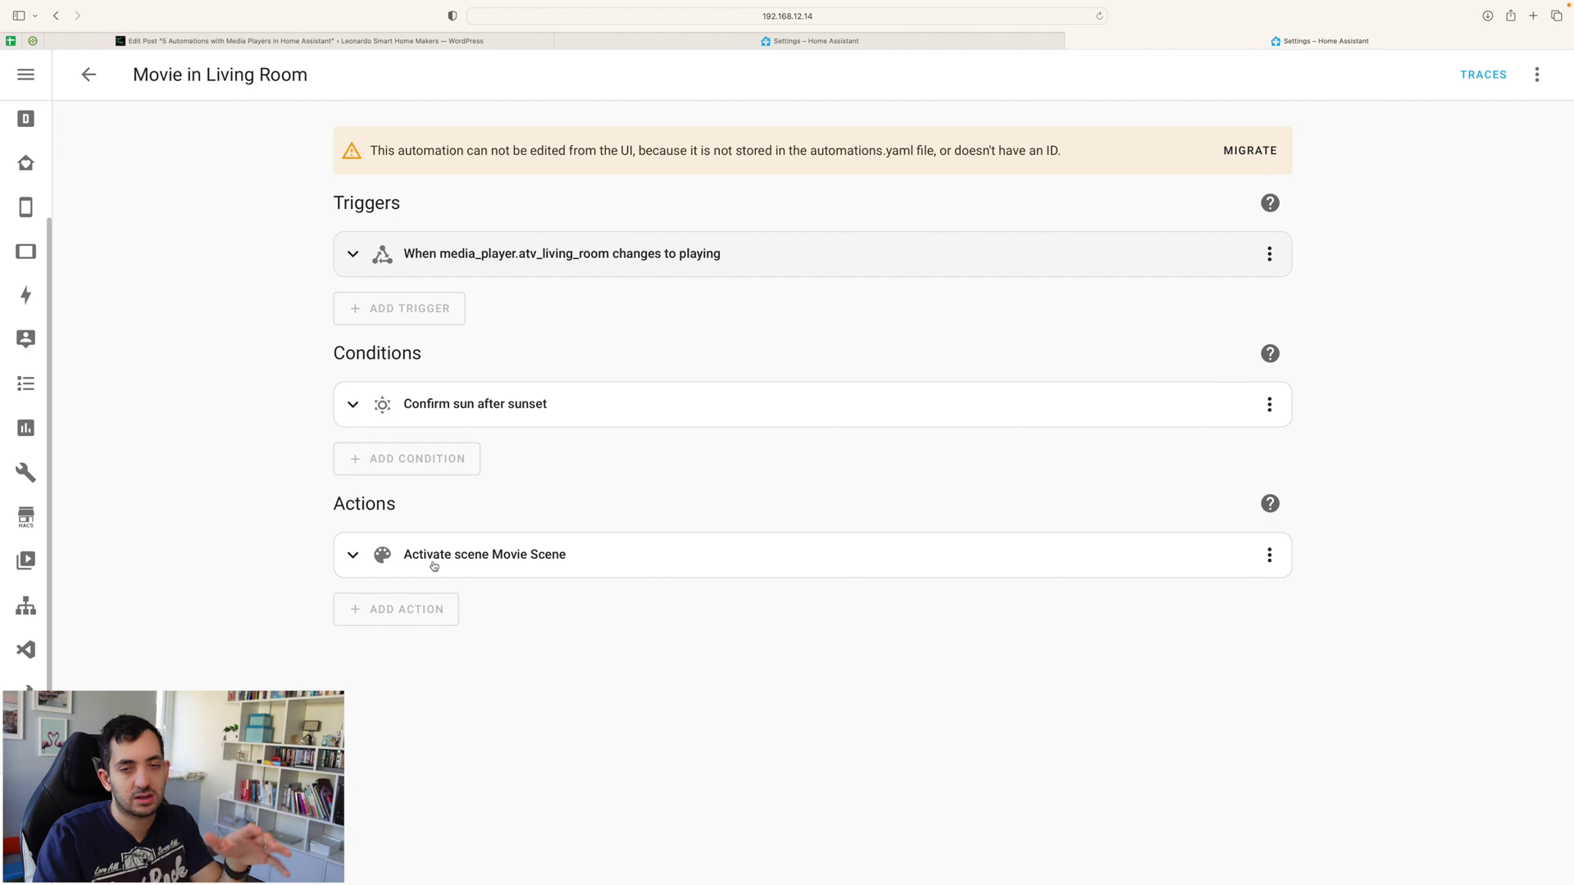
left_click(434, 566)
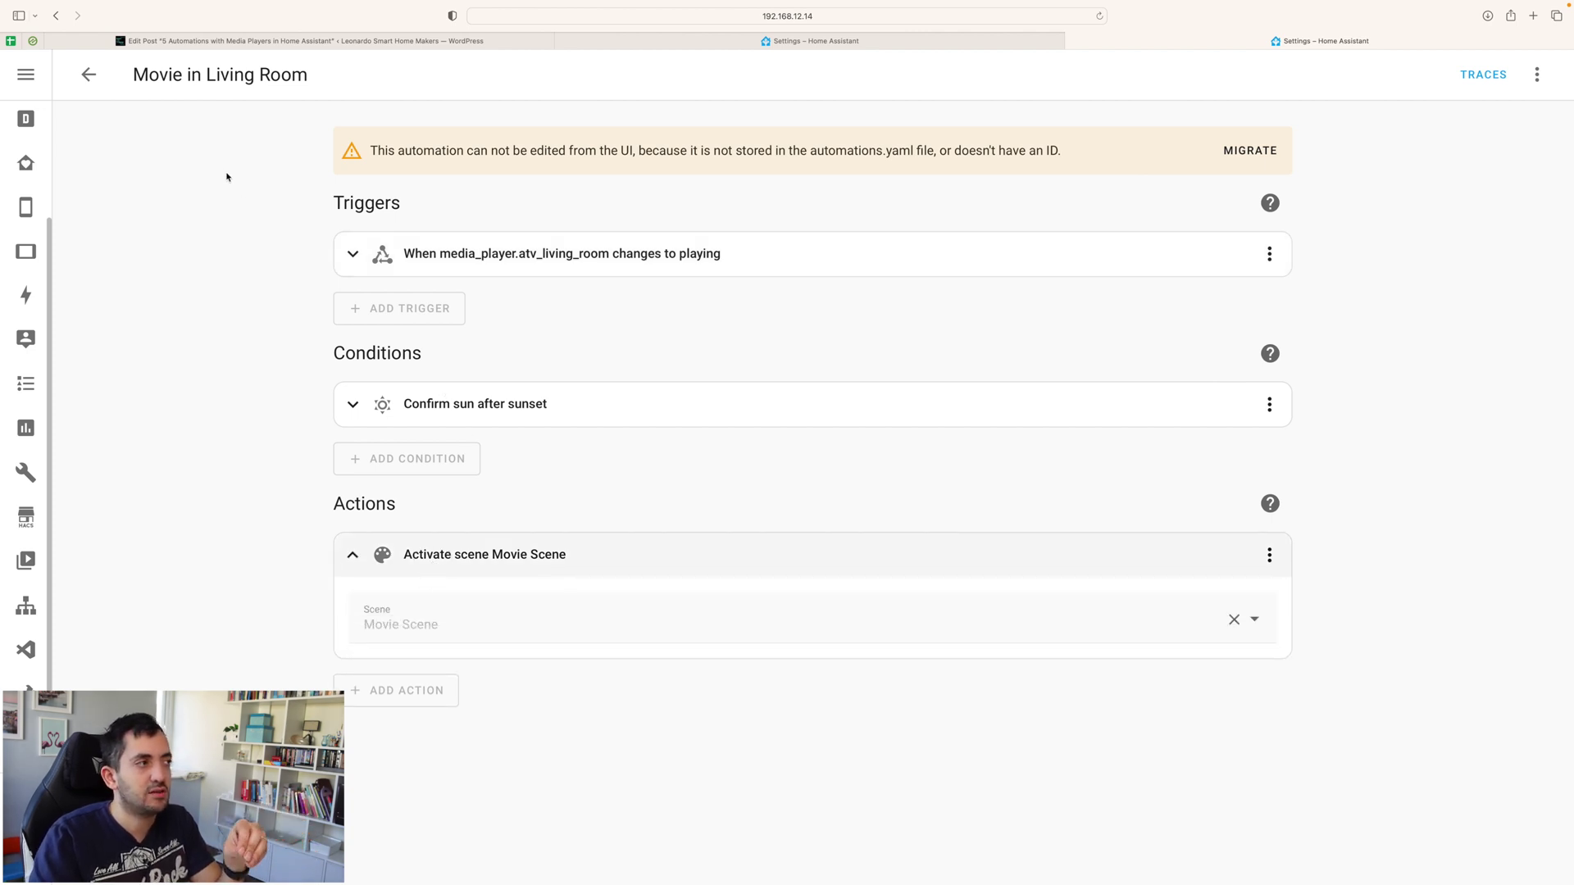
left_click(87, 75)
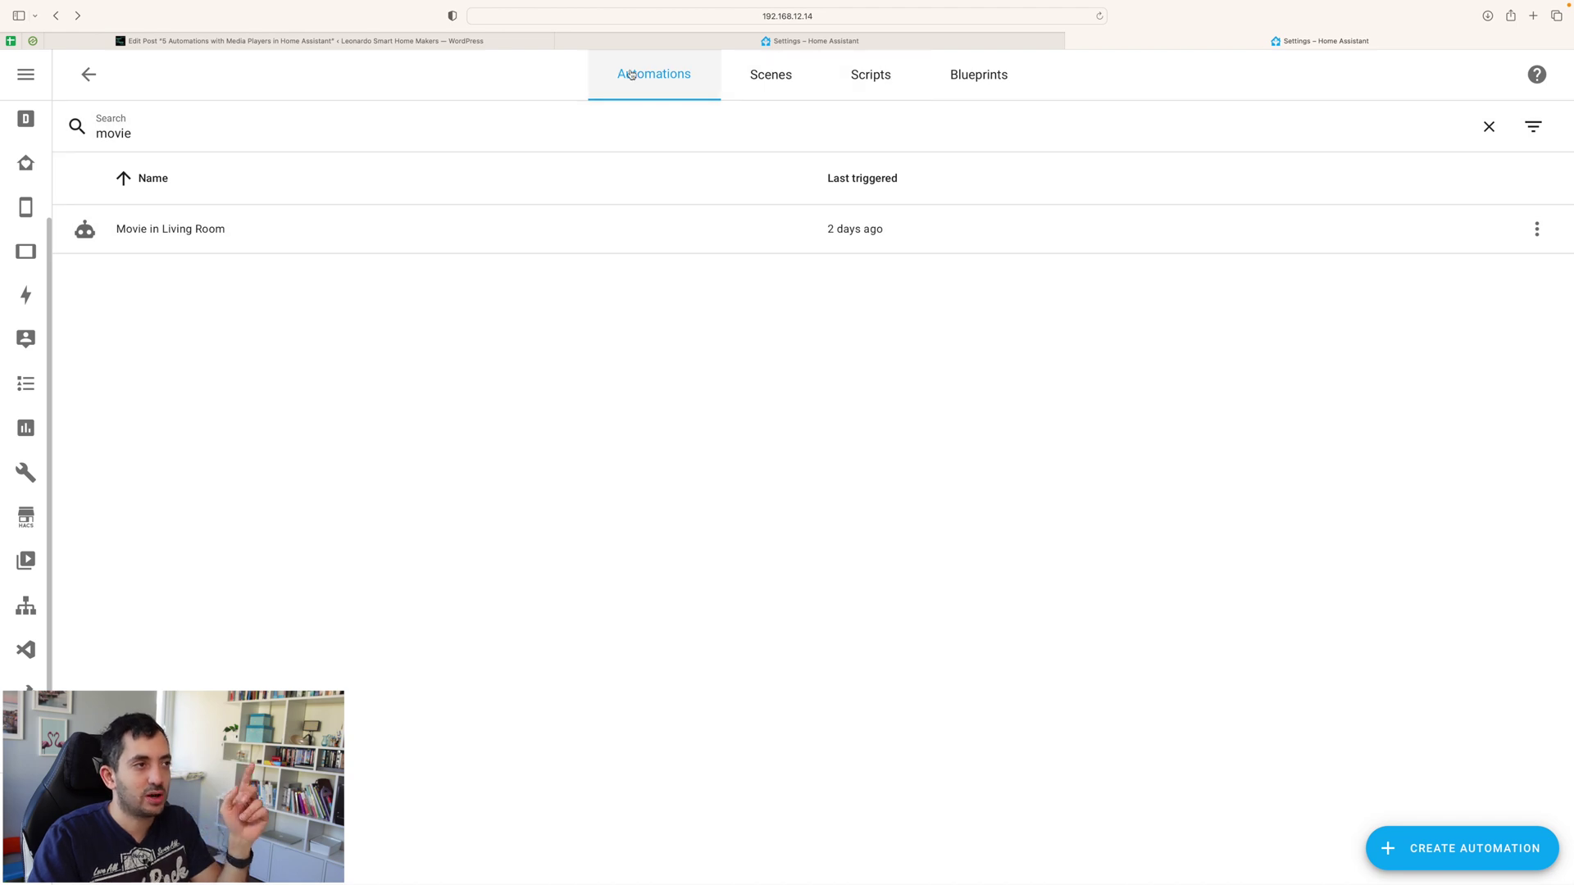
- Start a new scene, discard it, then open the Movie Scene with its Living 2 and Living 1 devices
left_click(794, 77)
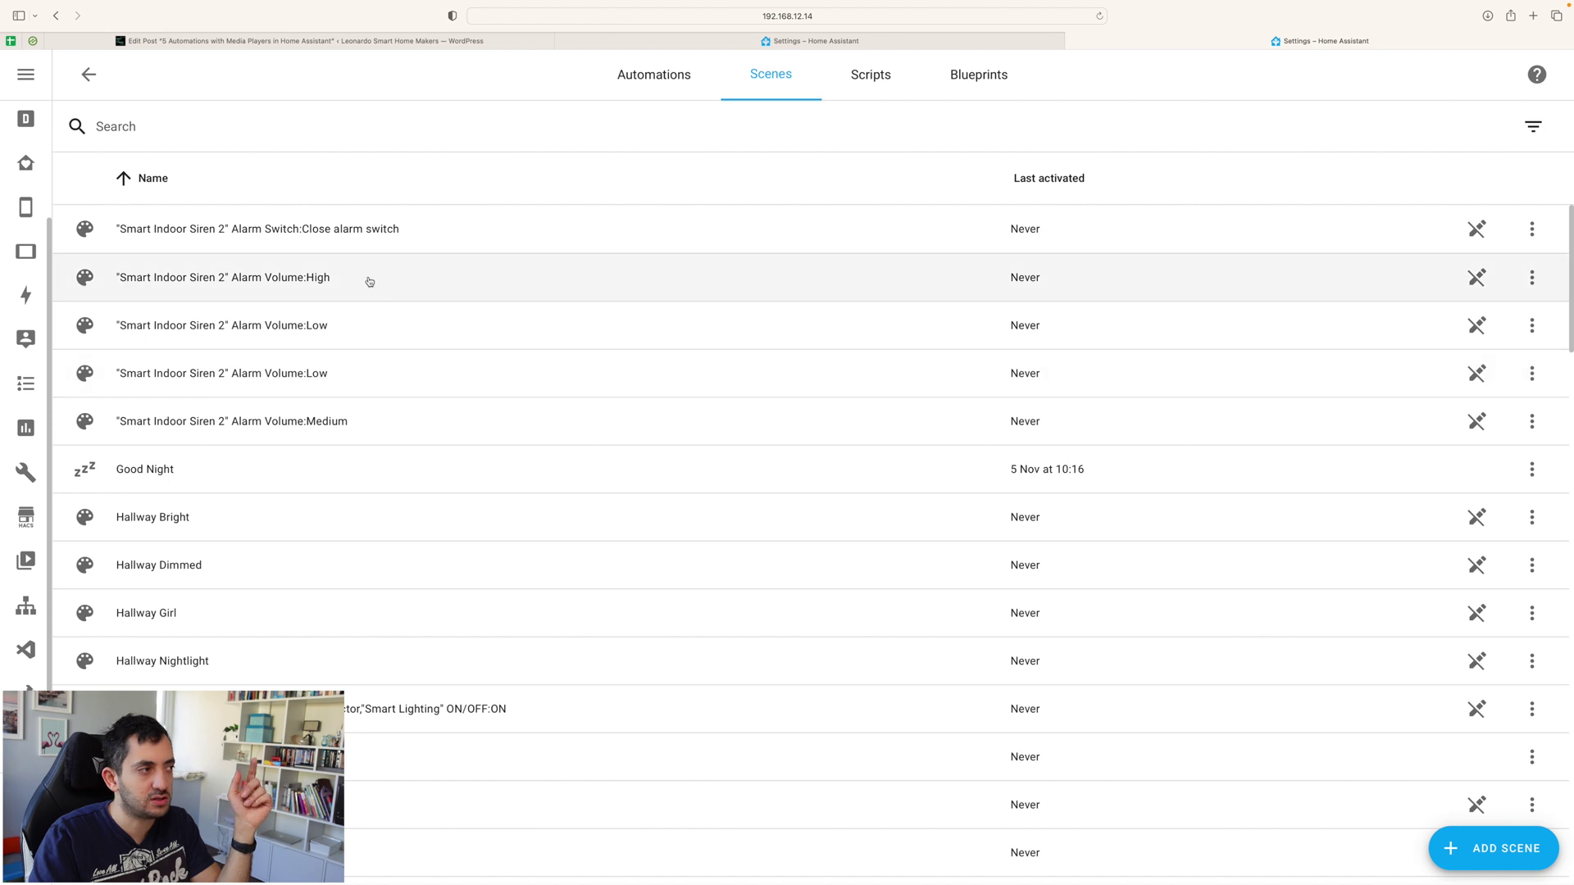
left_click(1493, 849)
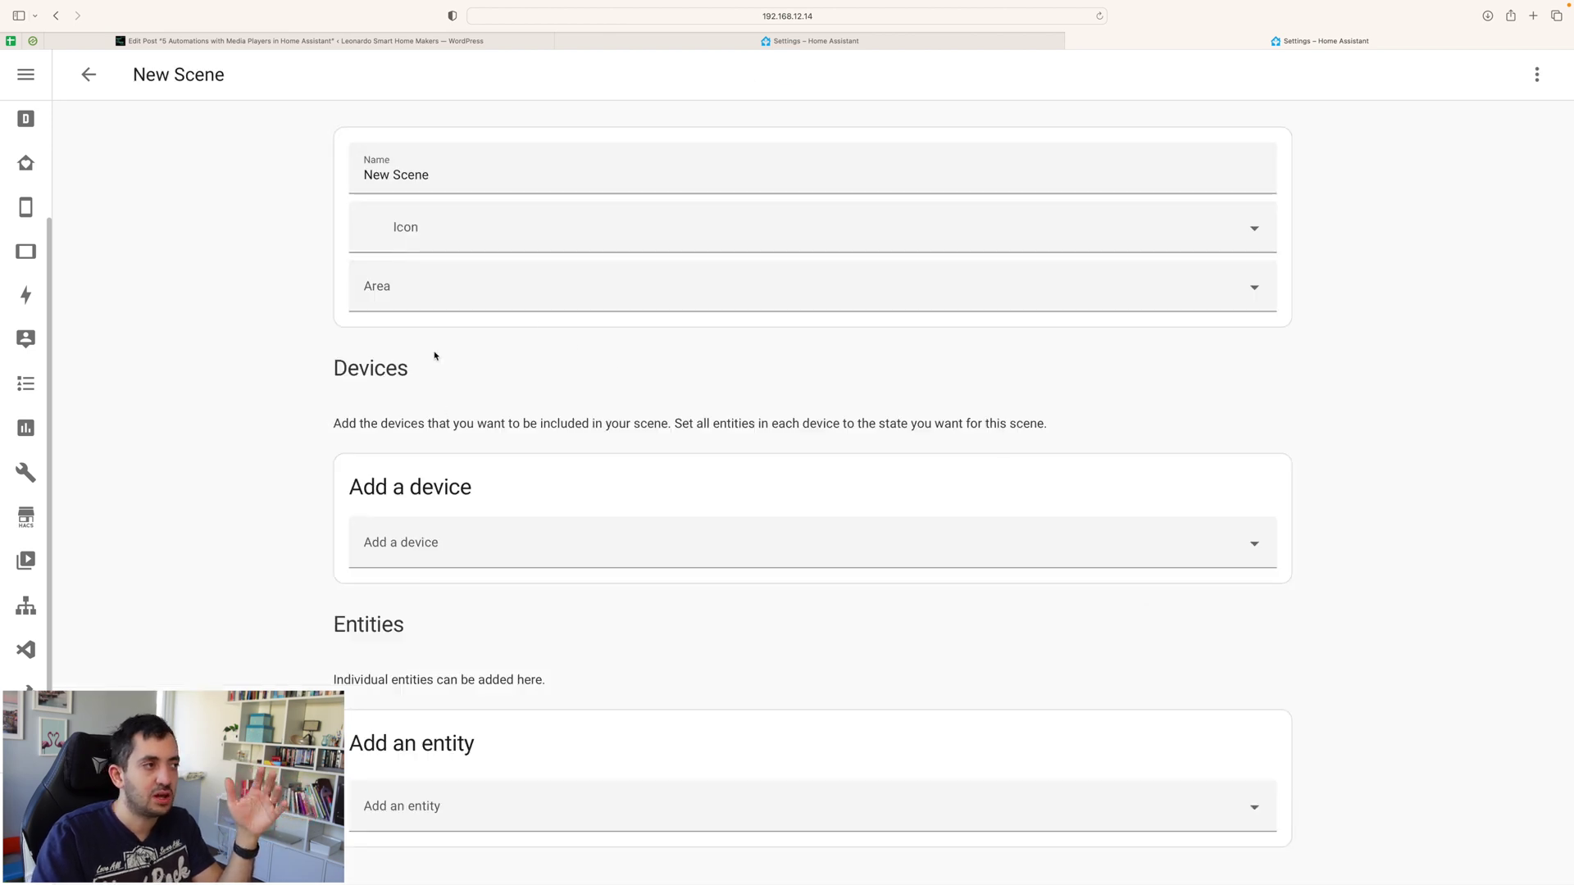
double_click(394, 176)
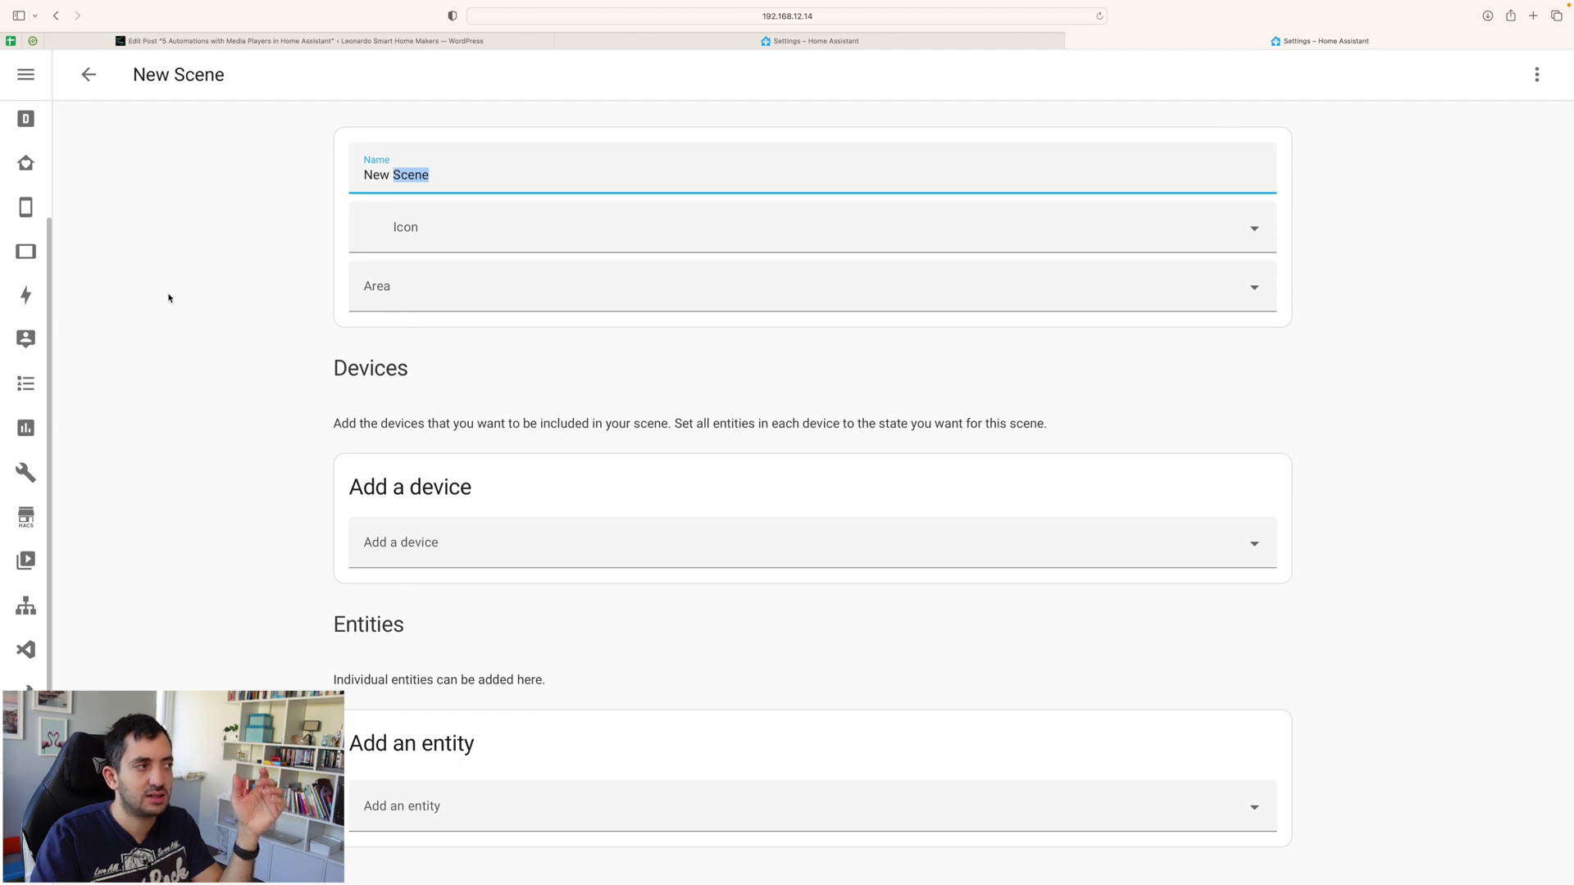
left_click(96, 85)
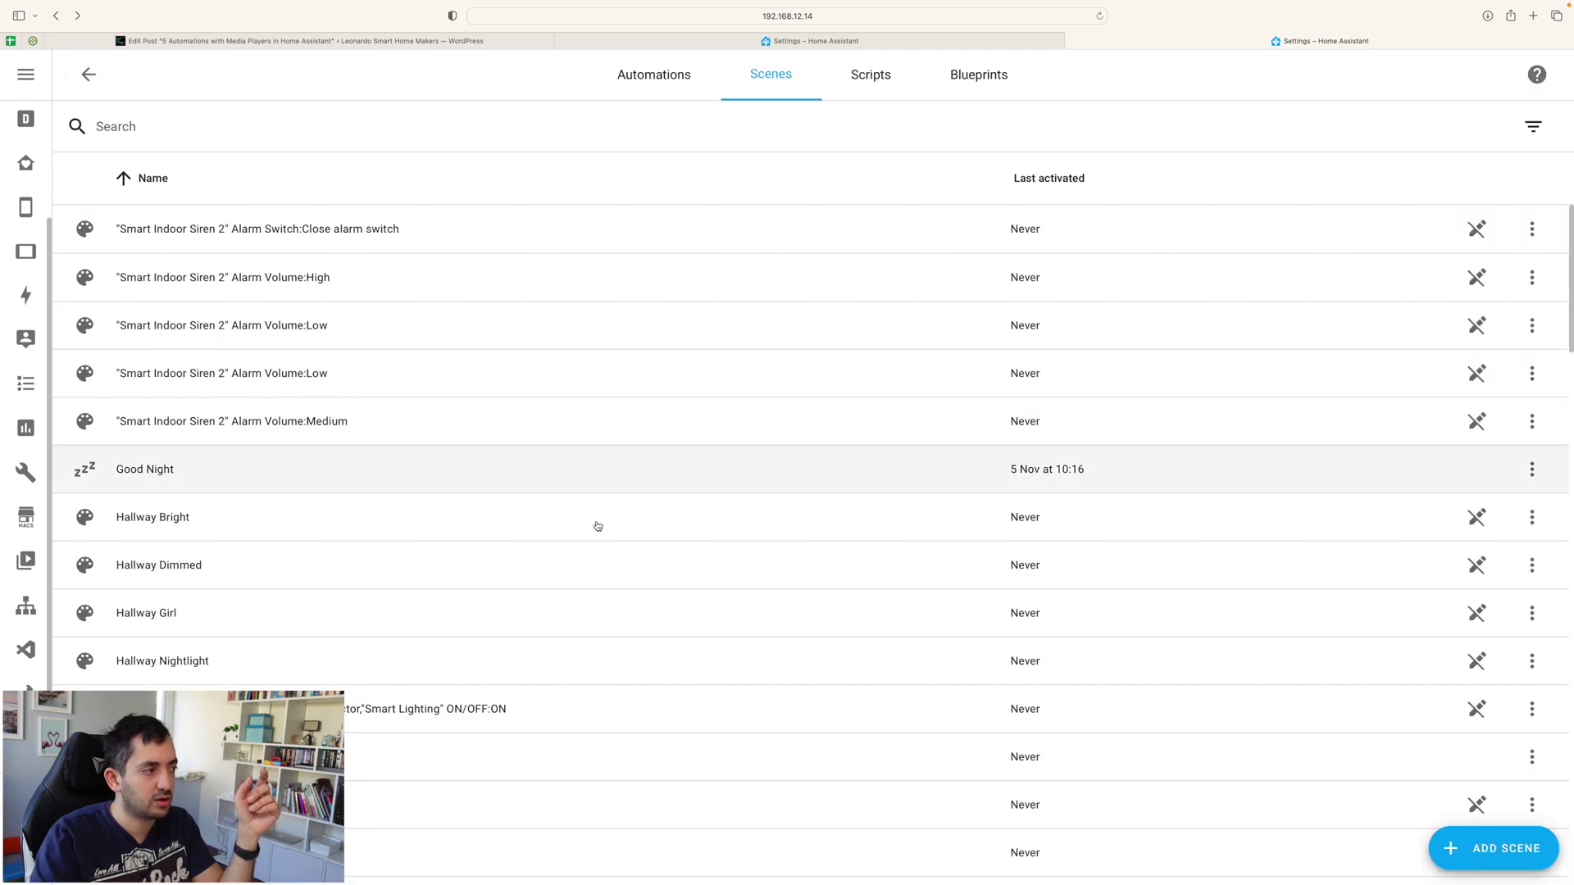
left_click(574, 756)
- Search 'lamp' and add the Lamp device to the Movie Scene, then bring up its light controls
left_click(392, 236)
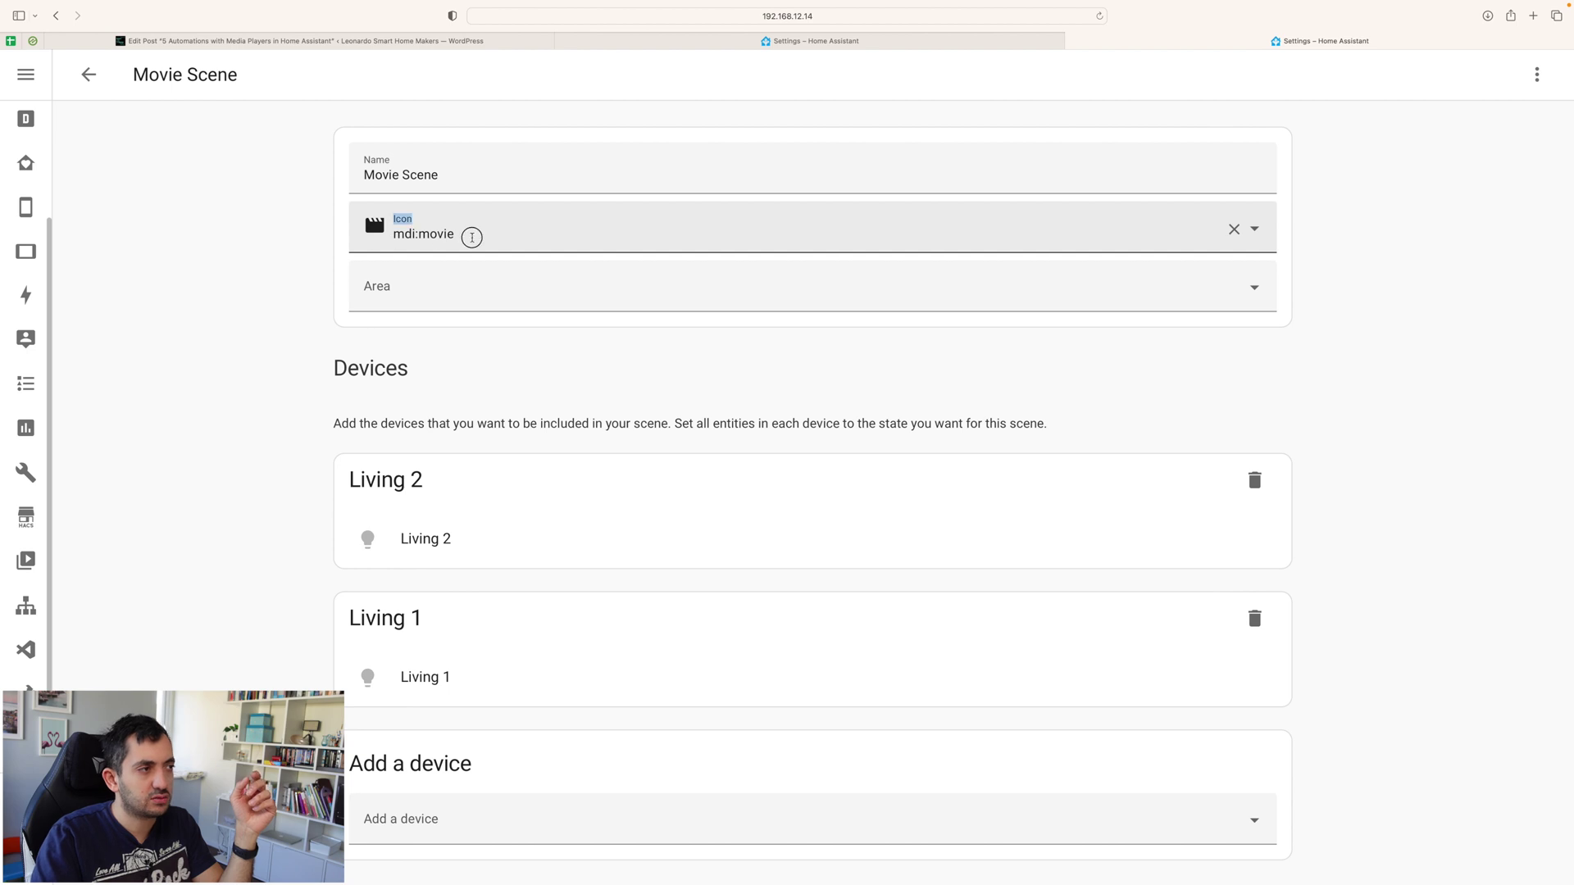
key("Escape")
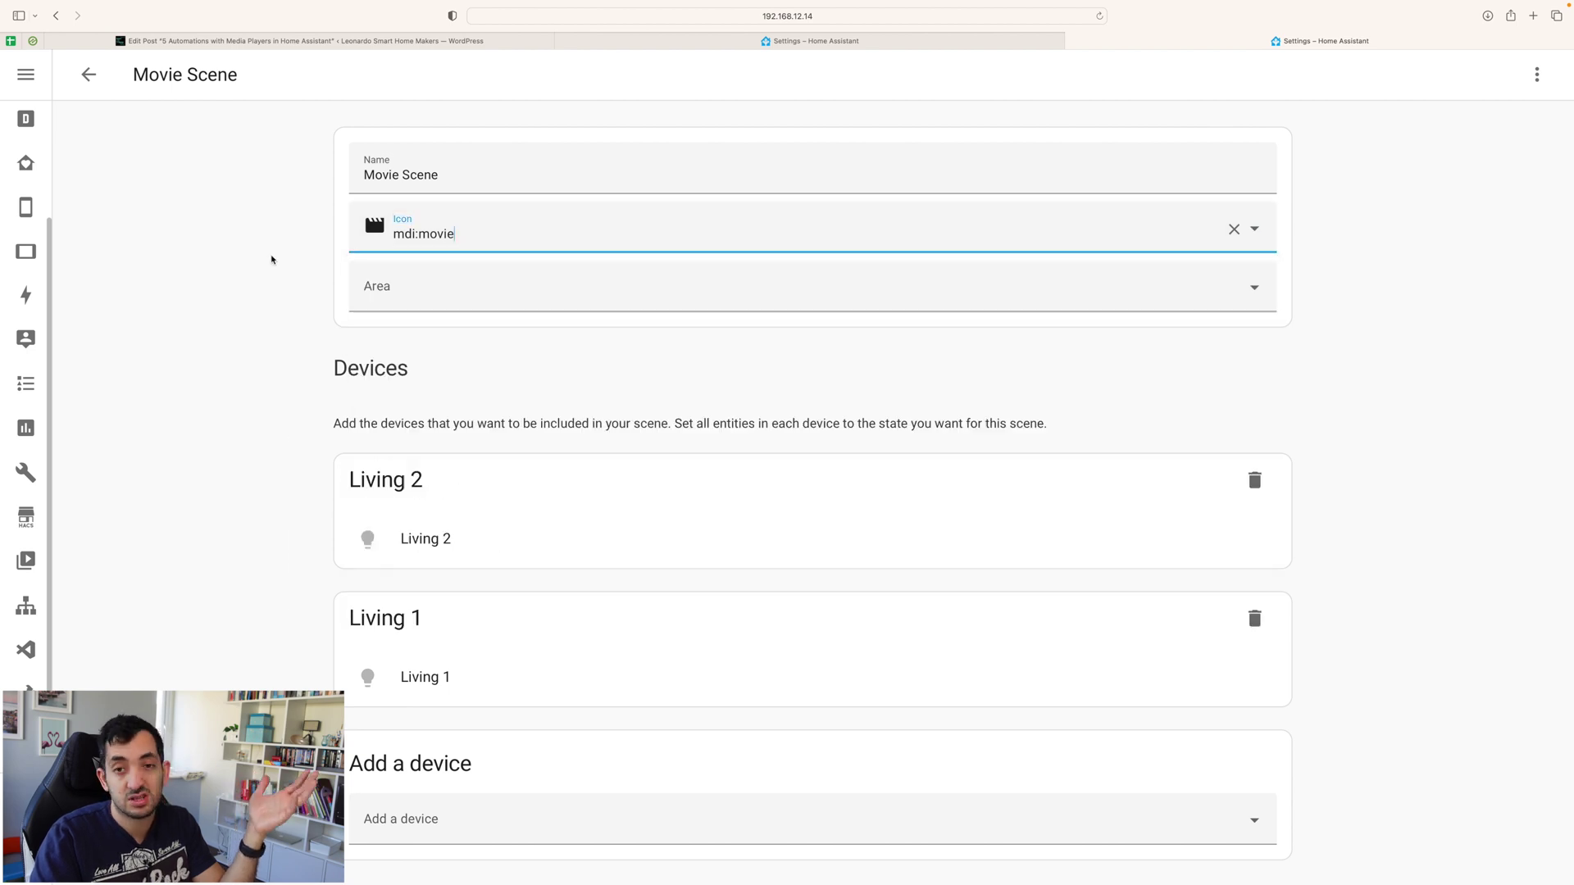
scroll(283, 328, "down", 3)
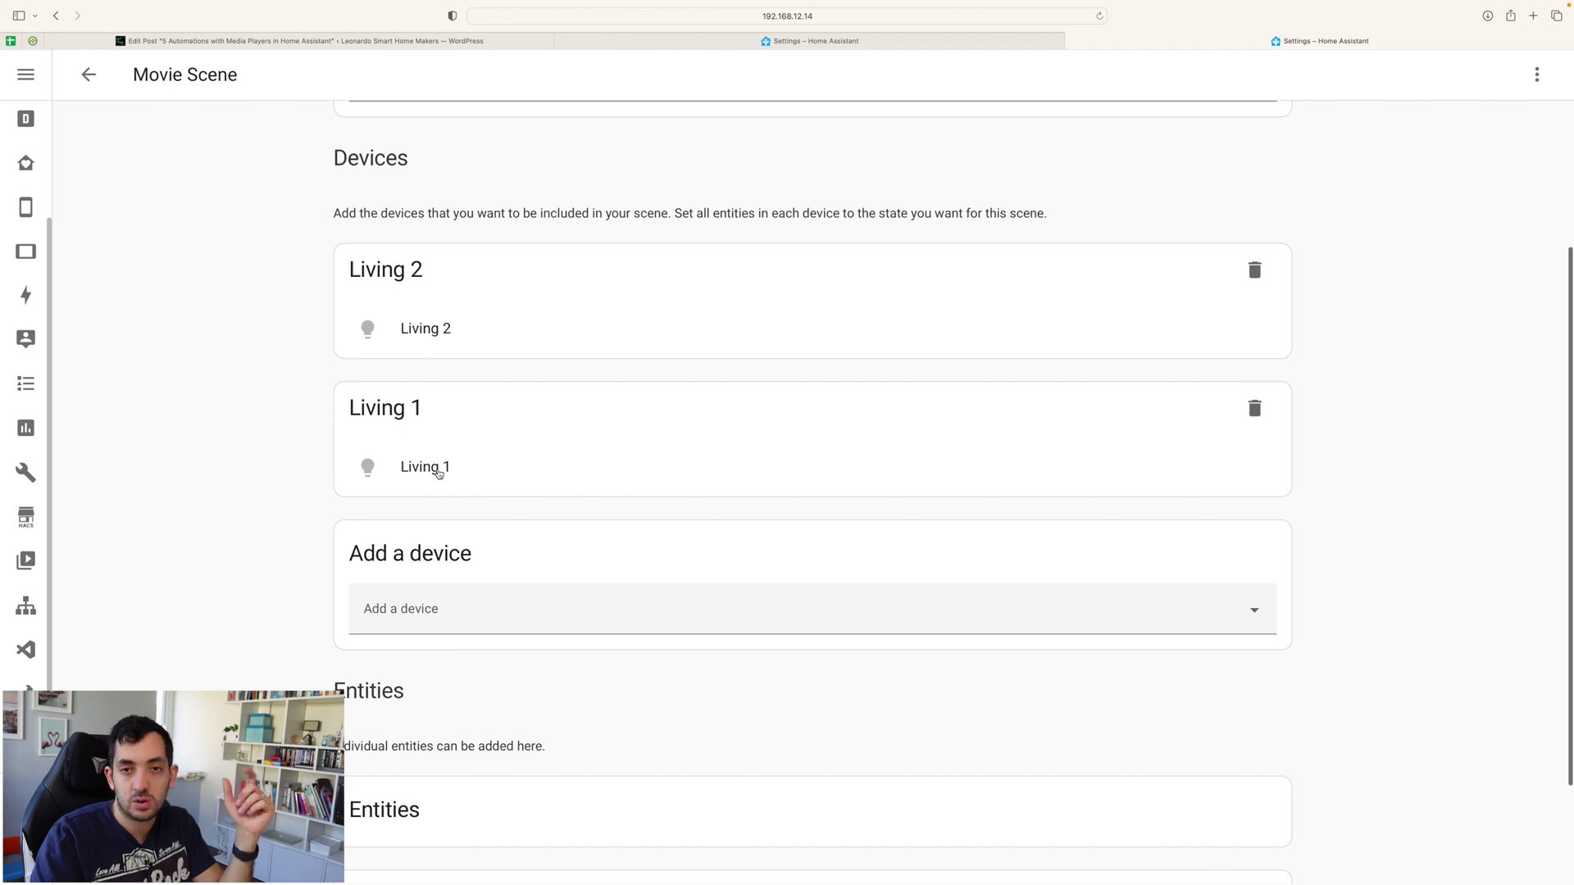
scroll(283, 482, "down", 1)
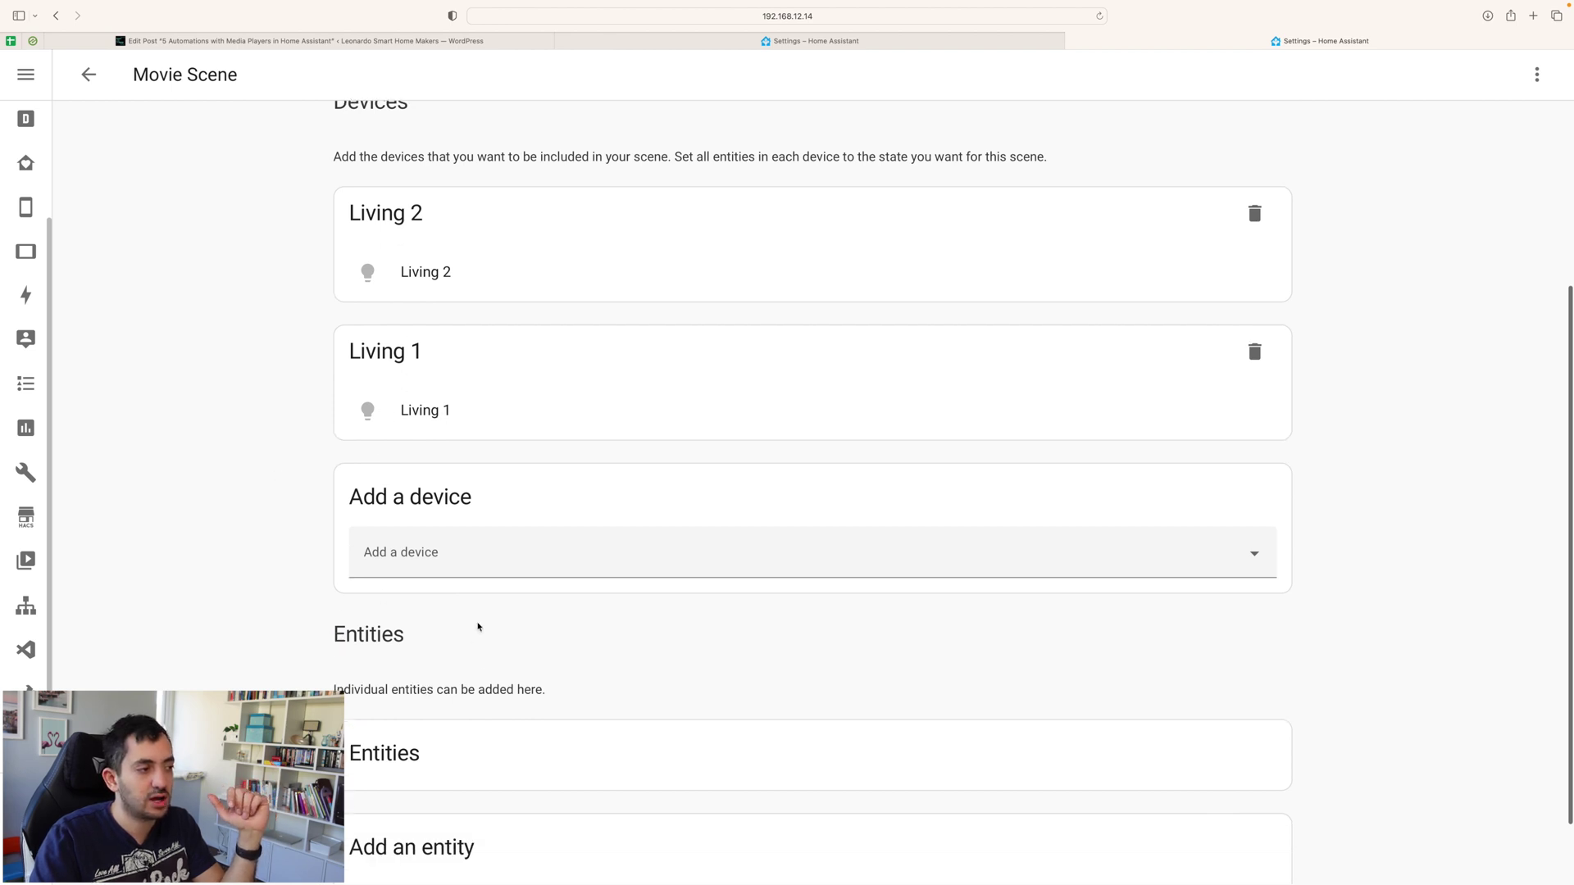
left_click(459, 579)
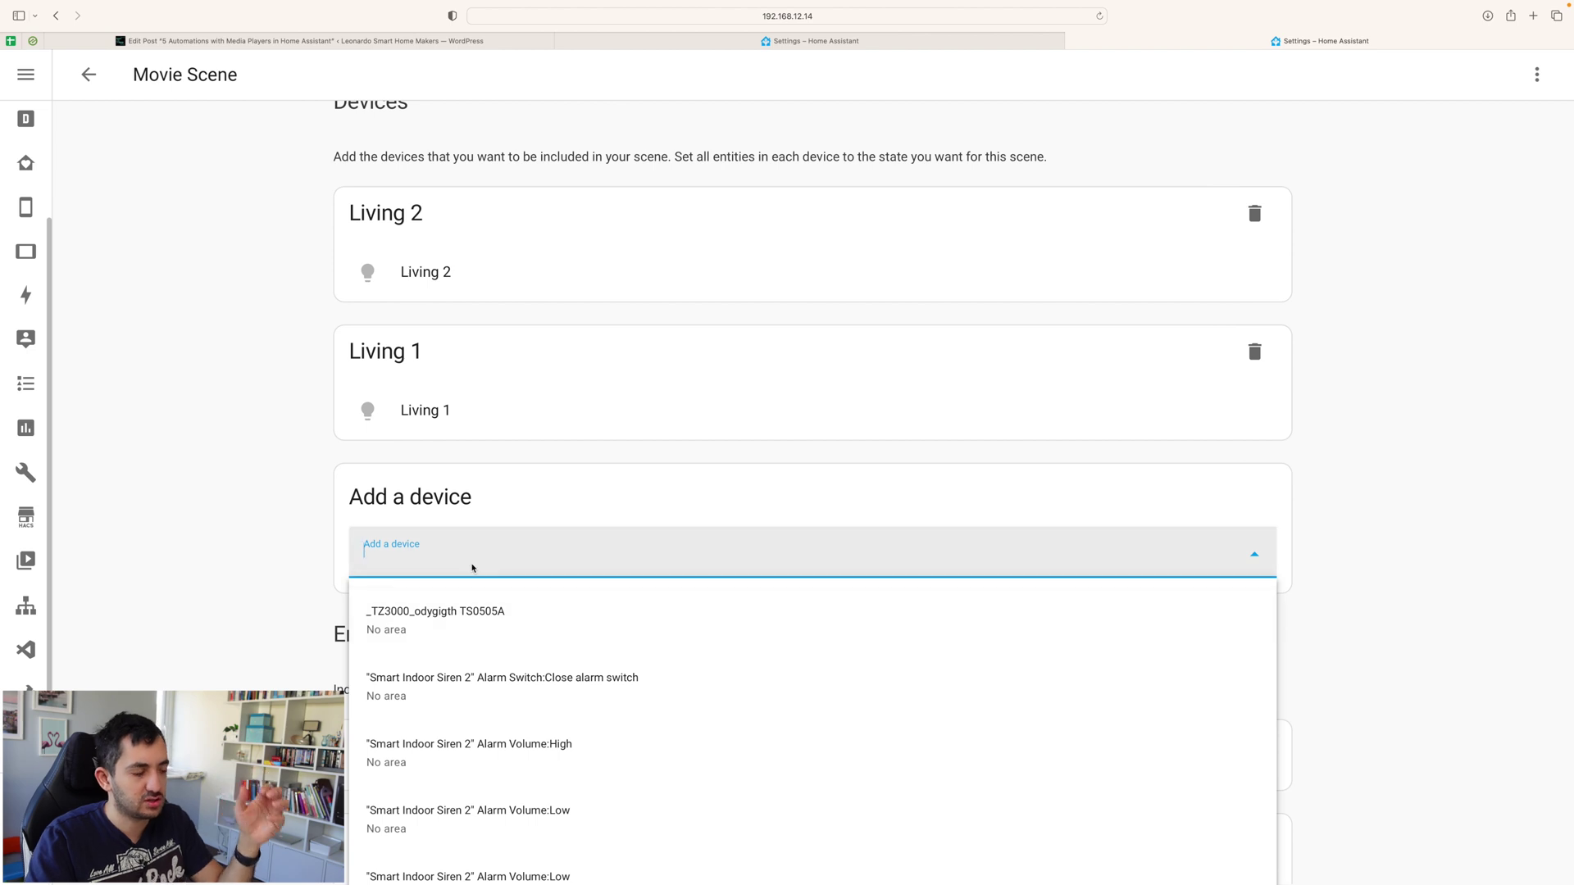
type("lamp")
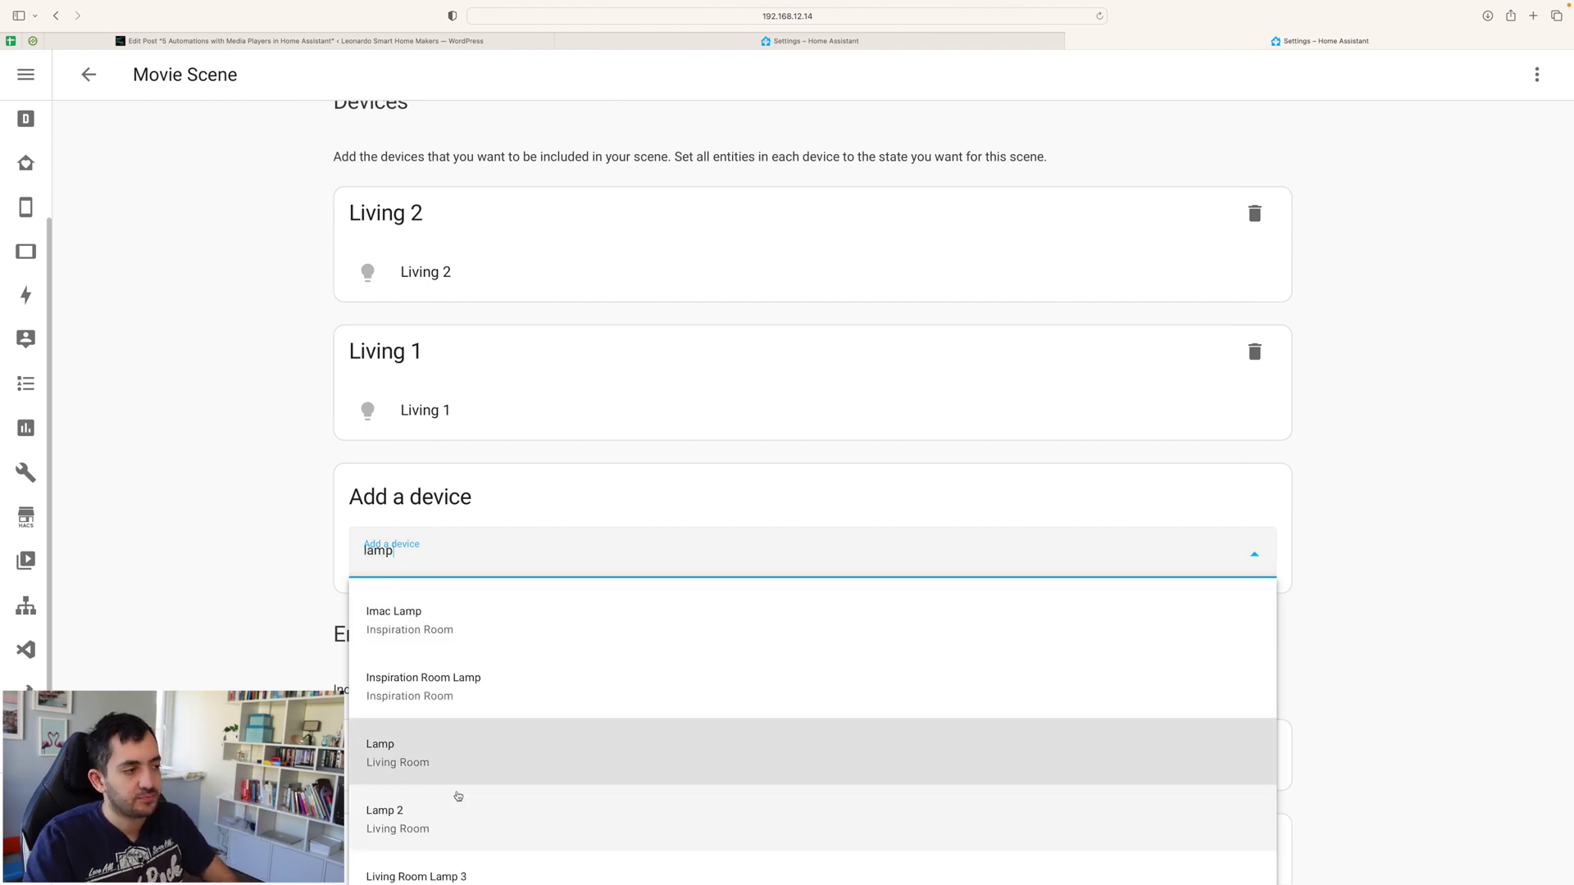
left_click(473, 760)
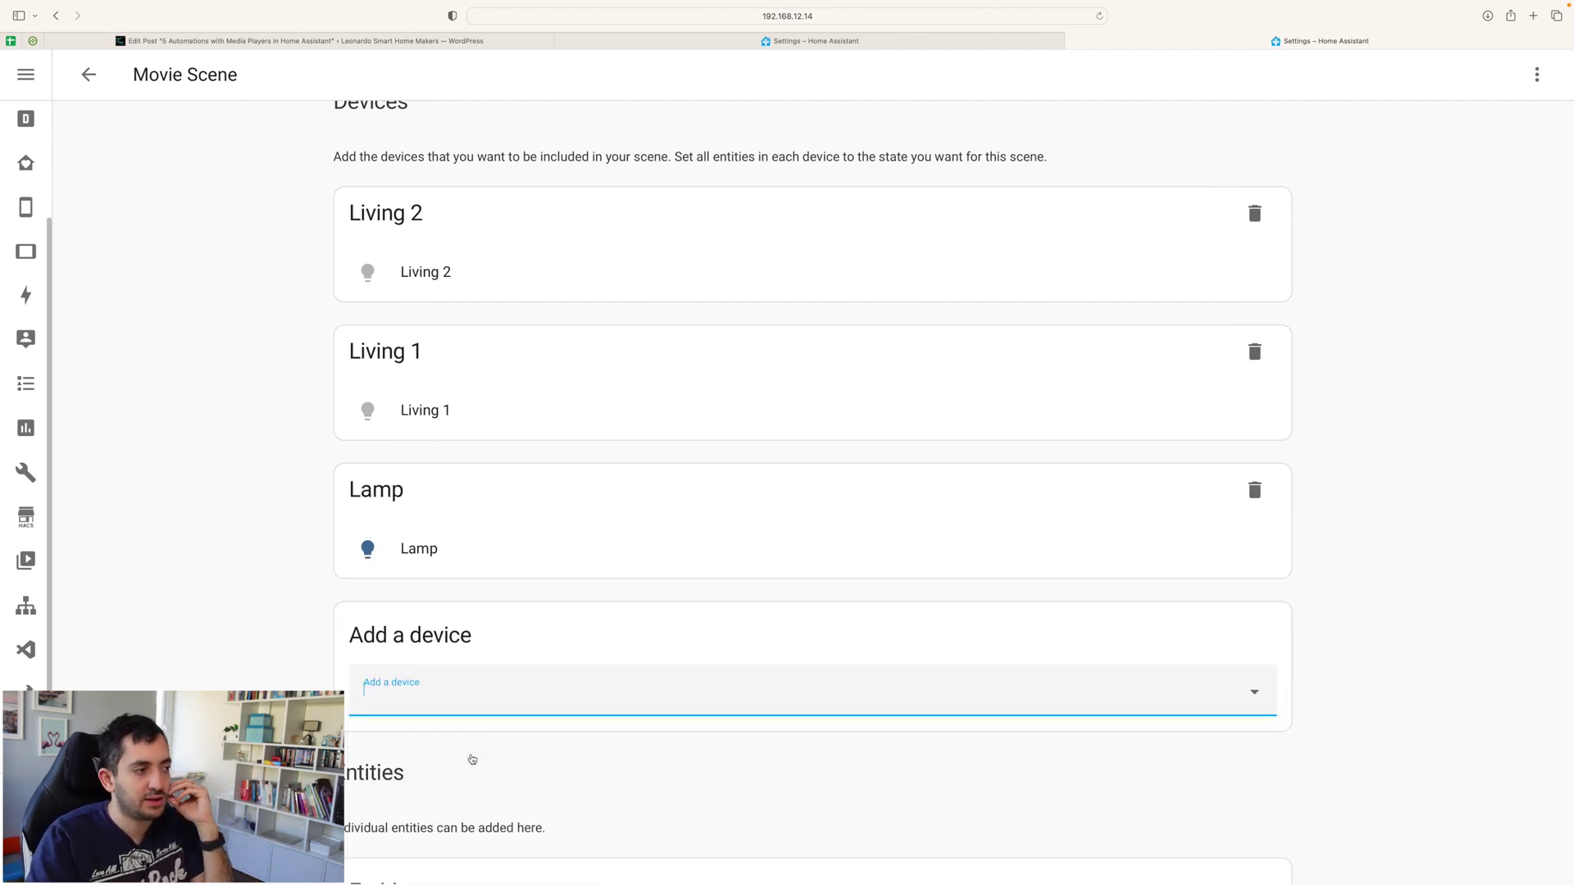
left_click(367, 551)
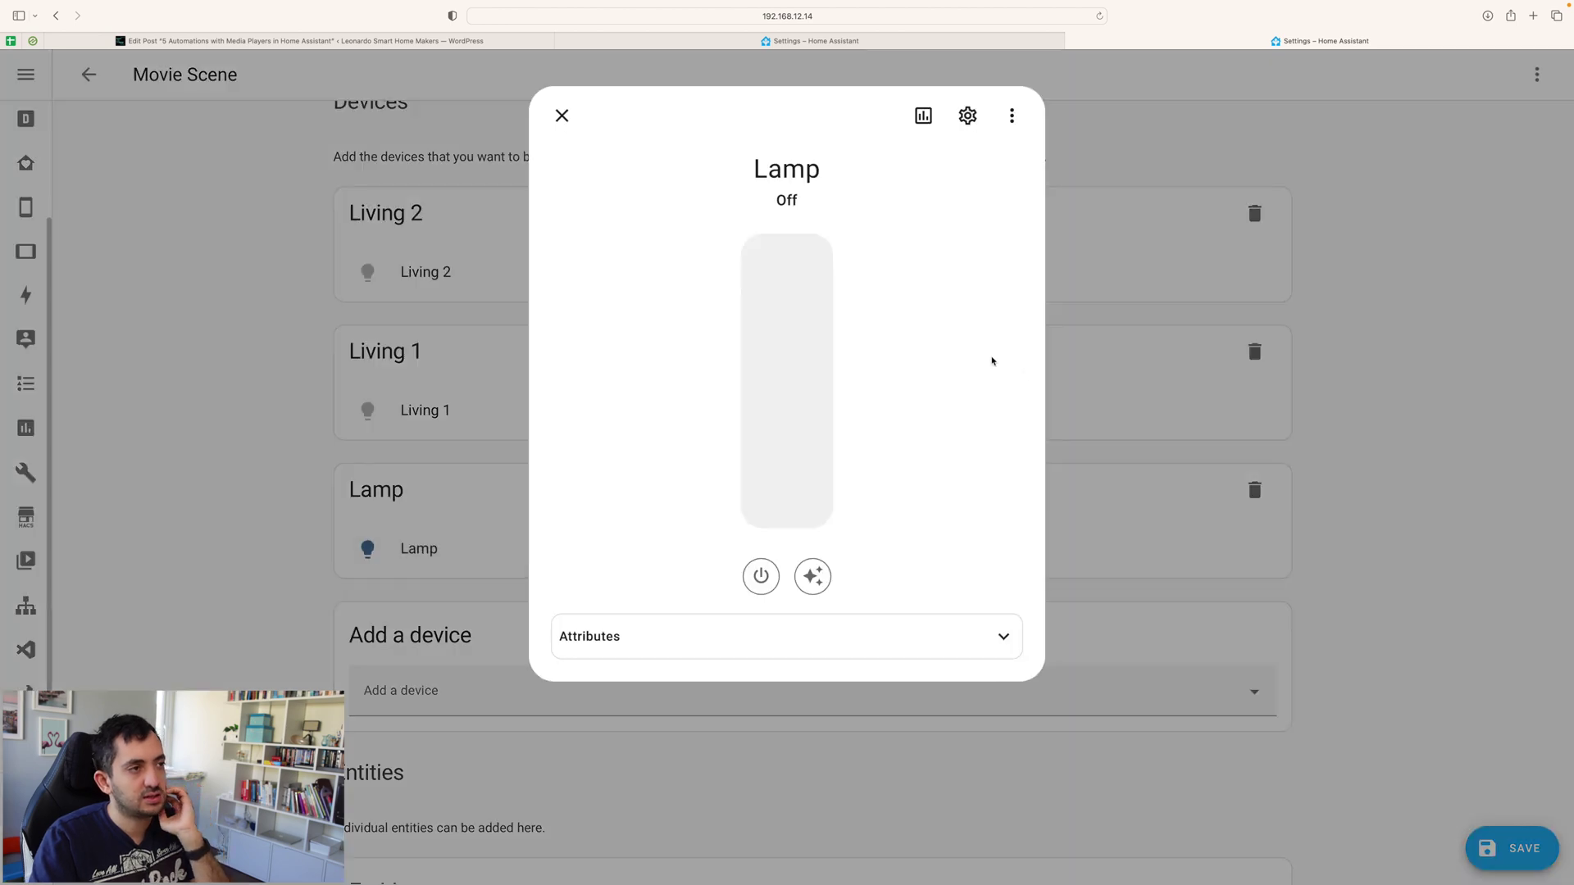
- Turn the Lamp on and dim it to 10% brightness, leaving its light effects unchanged
left_click(801, 433)
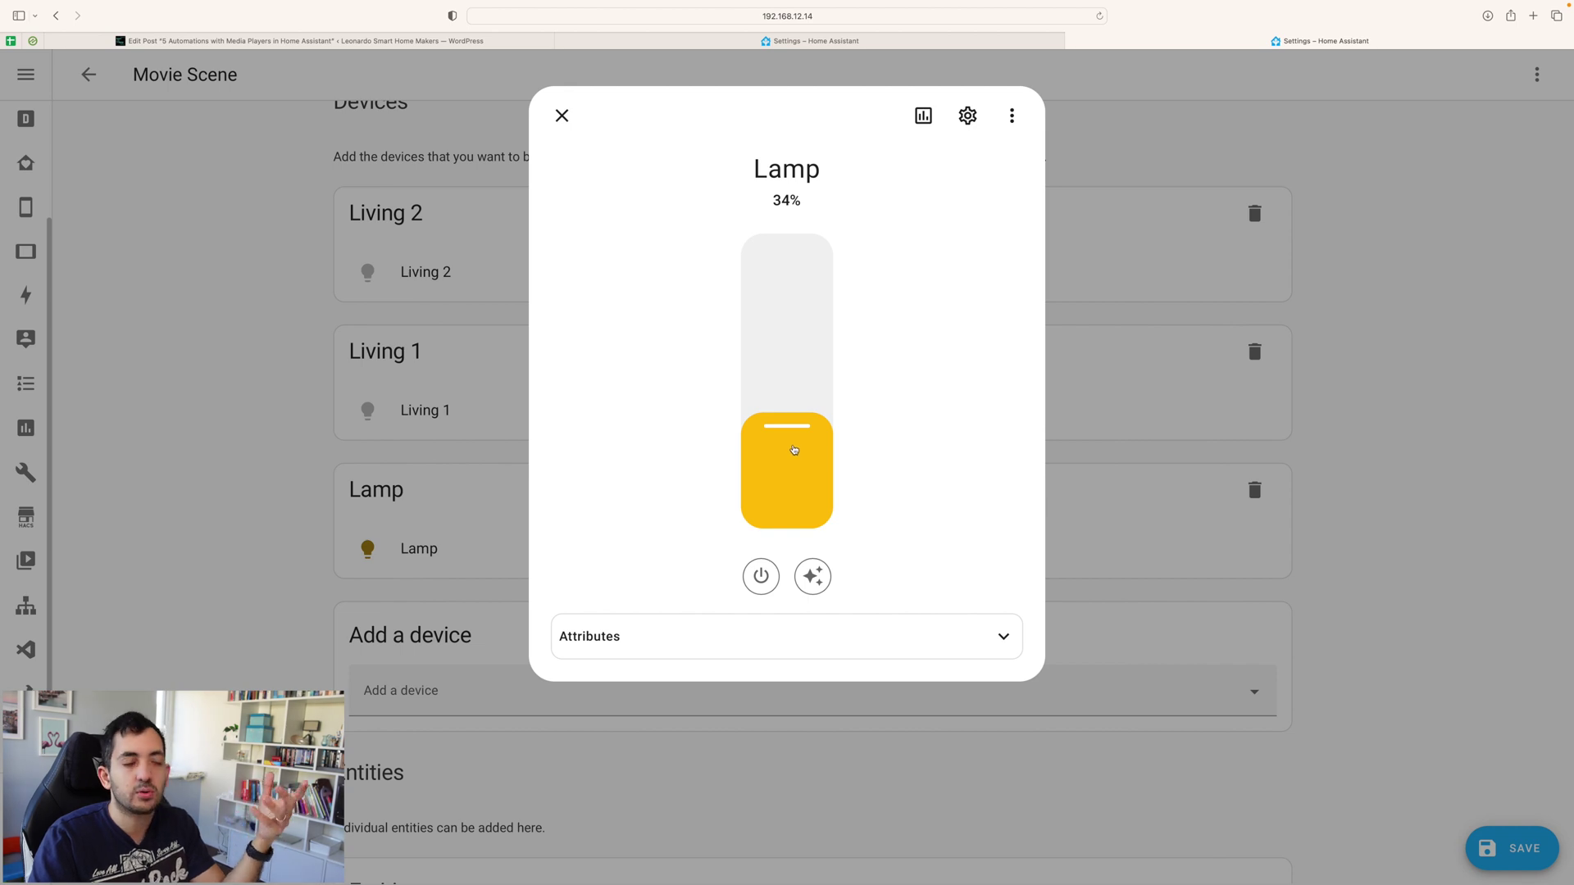
left_click_drag(790, 432, 790, 505)
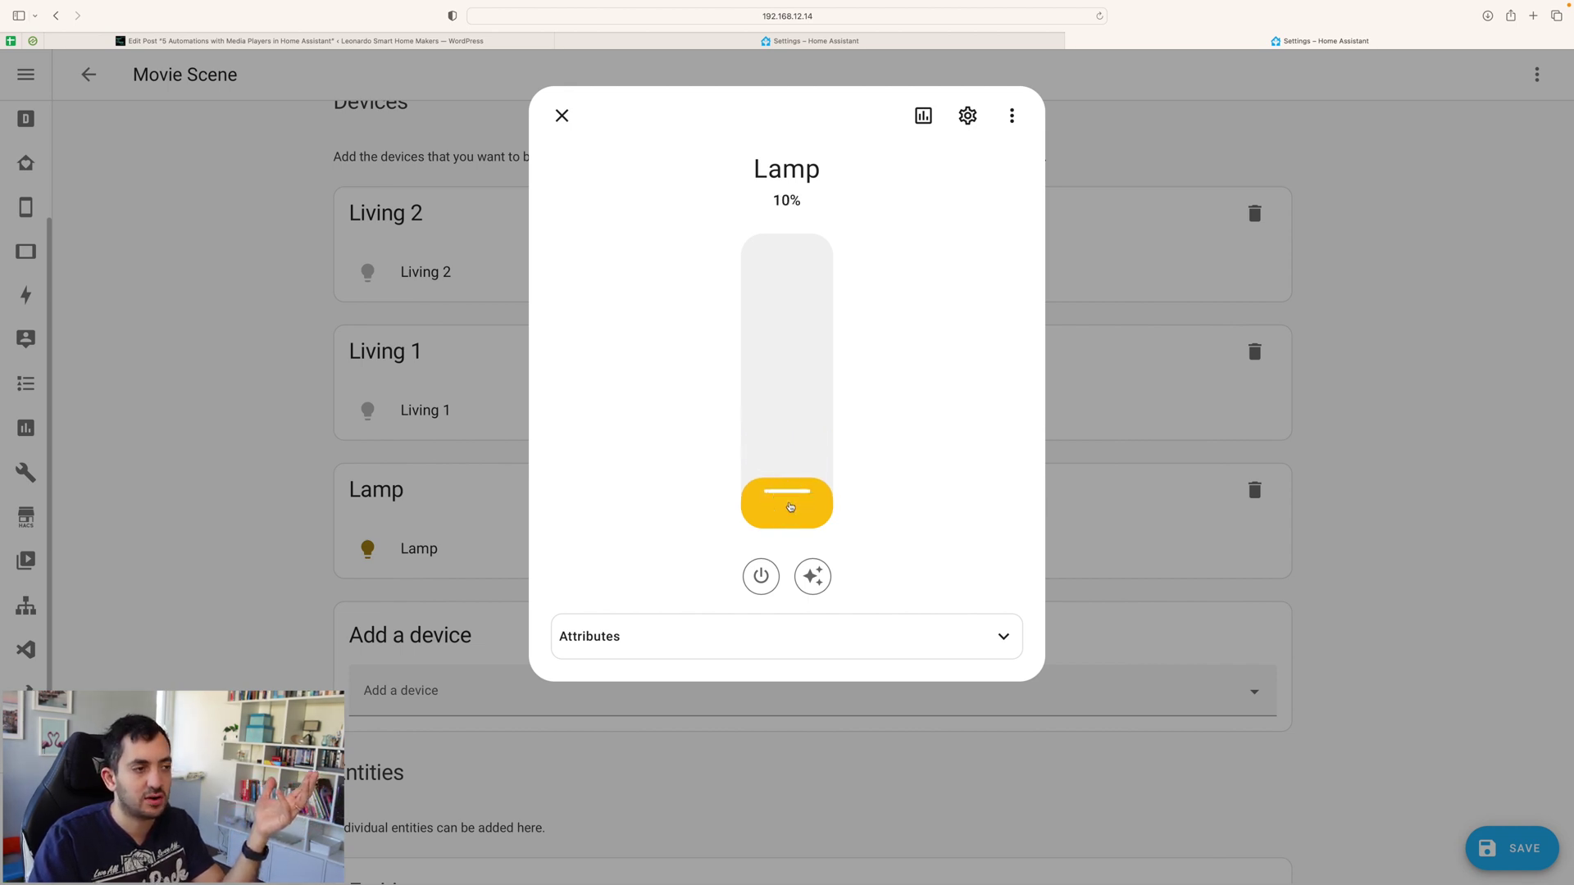
left_click(813, 576)
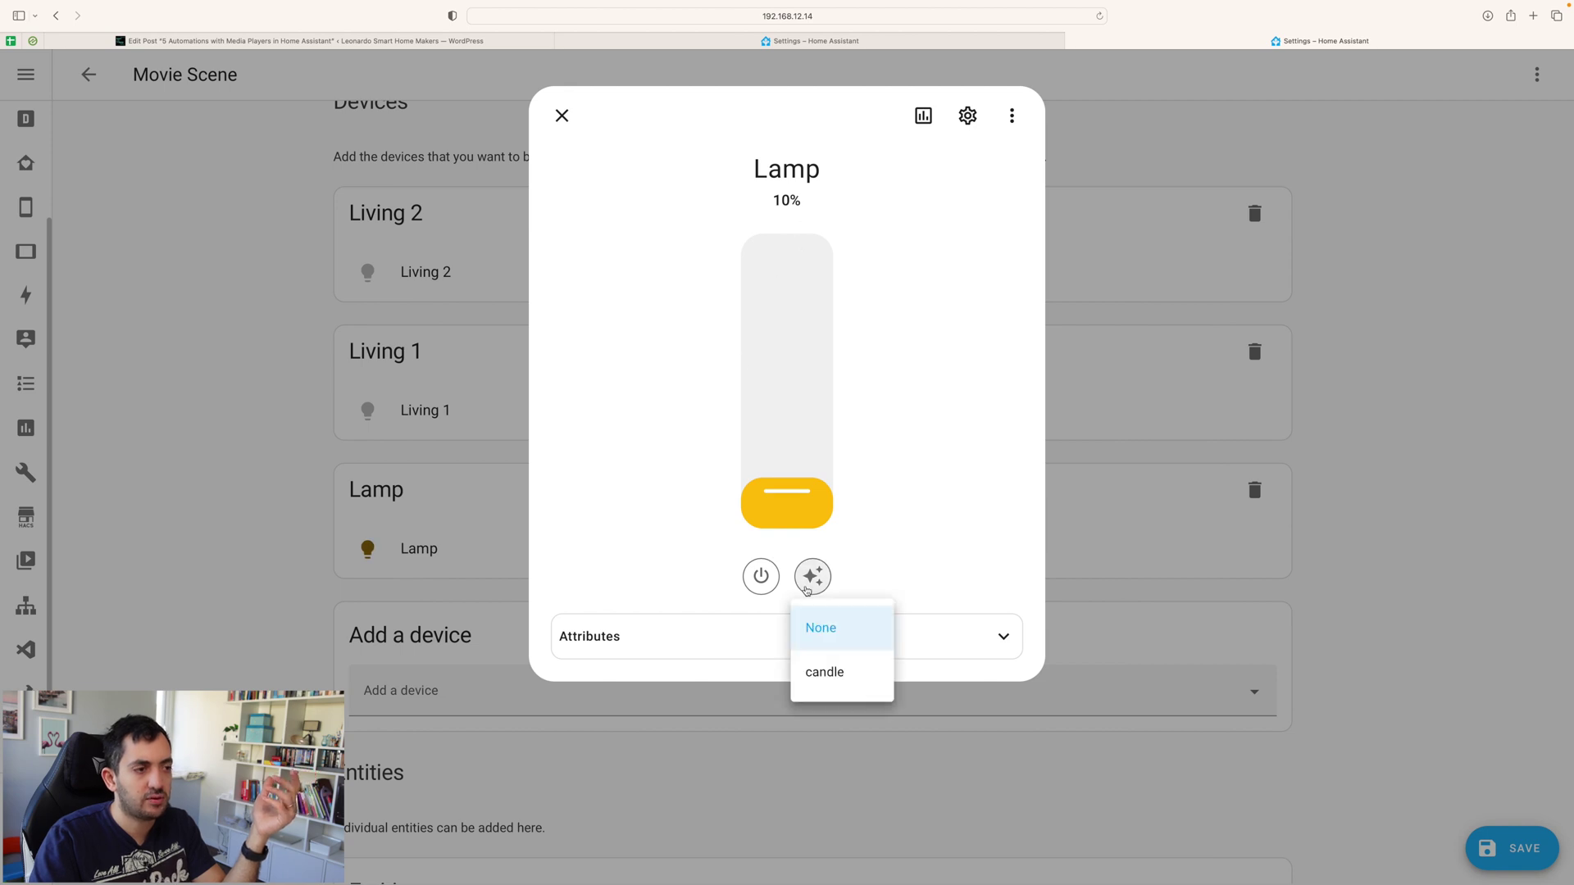
left_click(910, 464)
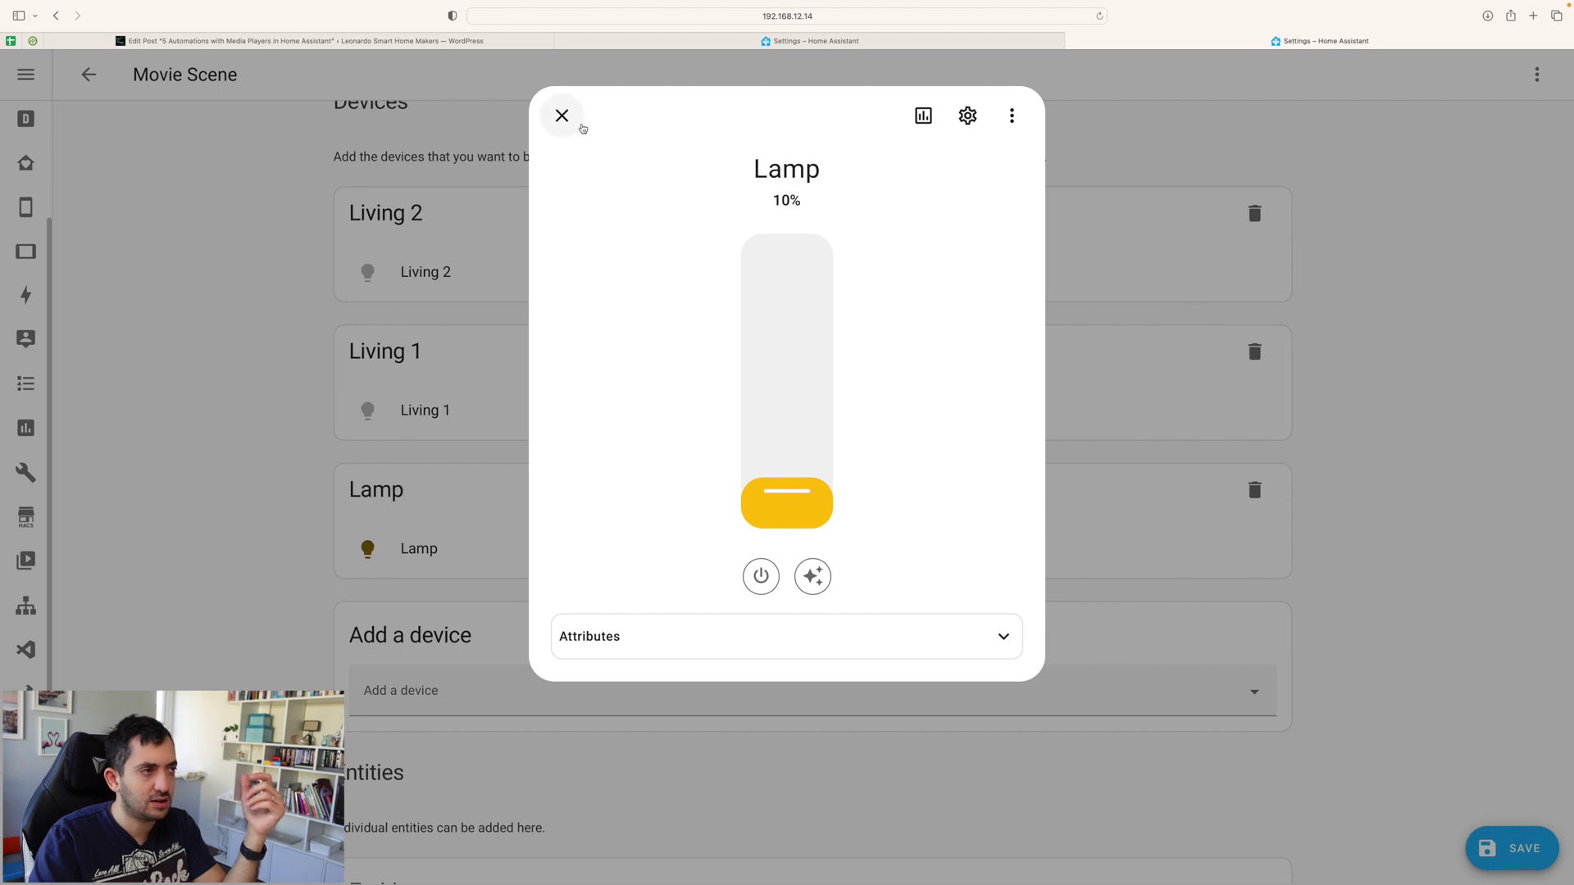
left_click(578, 125)
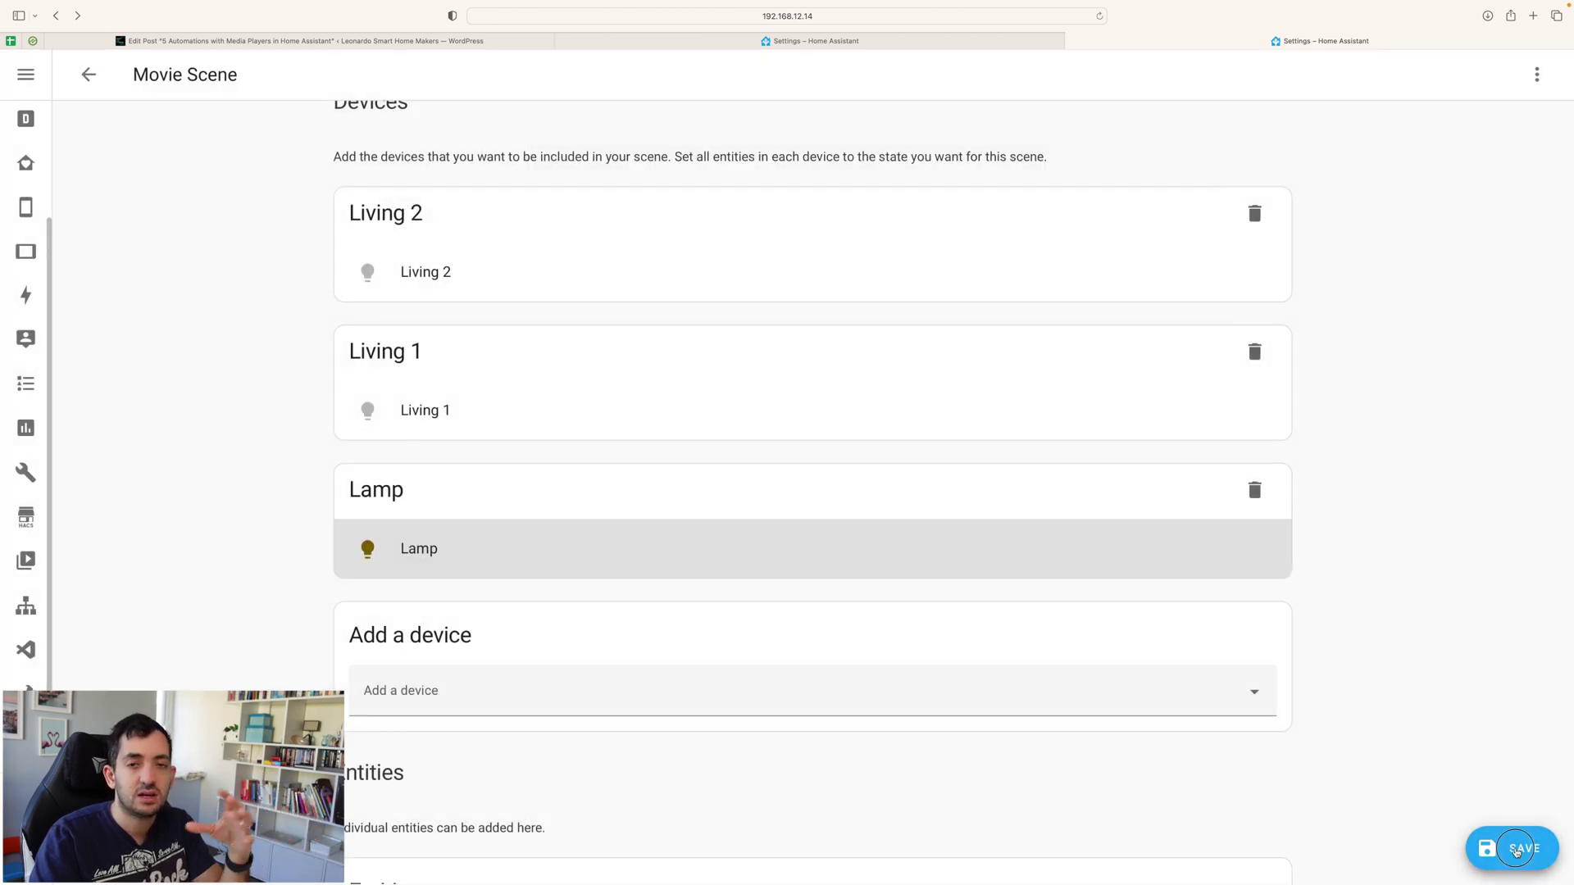
left_click(1135, 502)
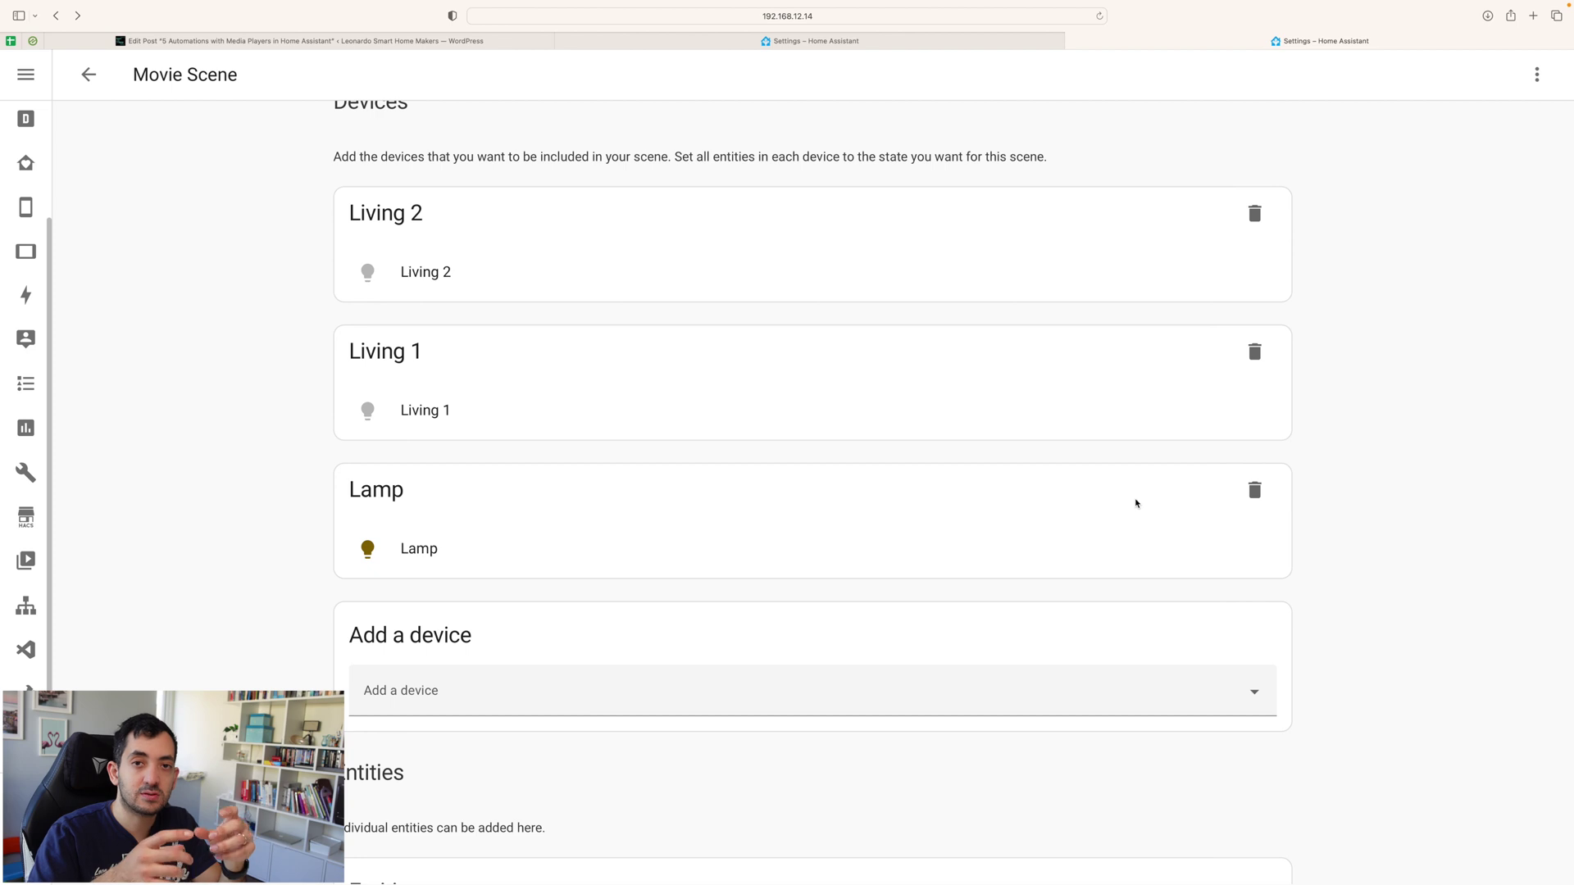